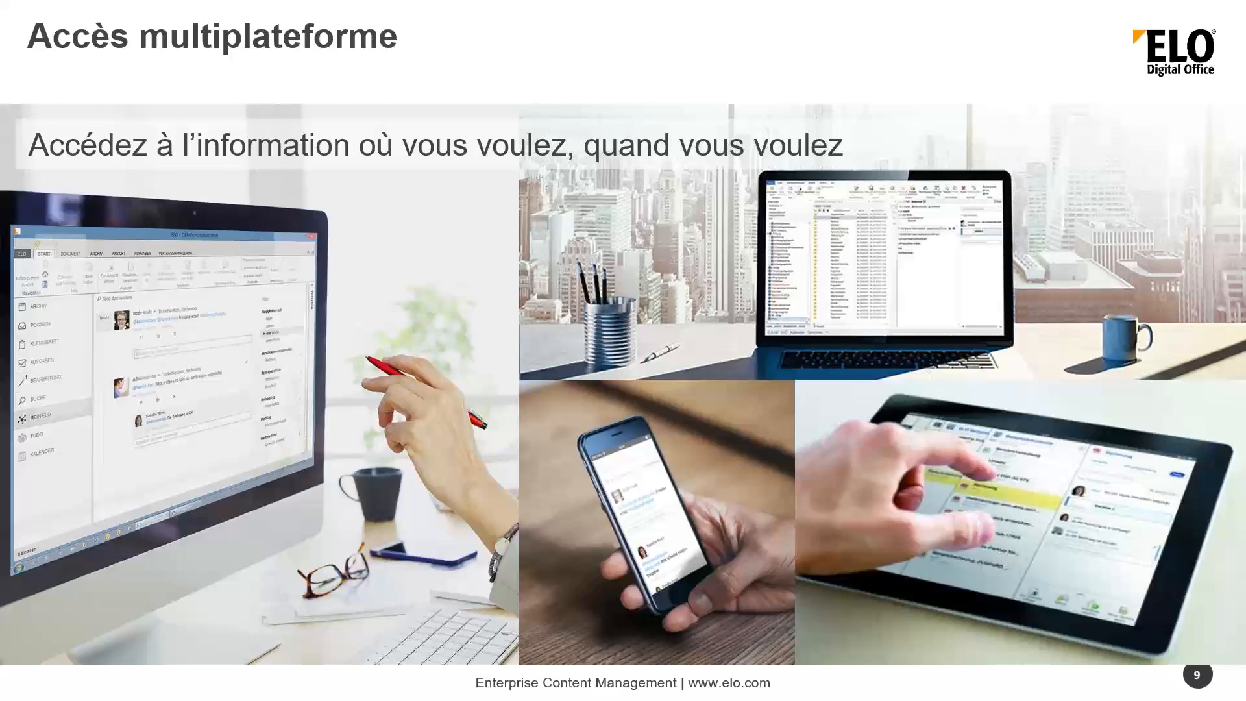
{"action": "key", "text": "Right"}
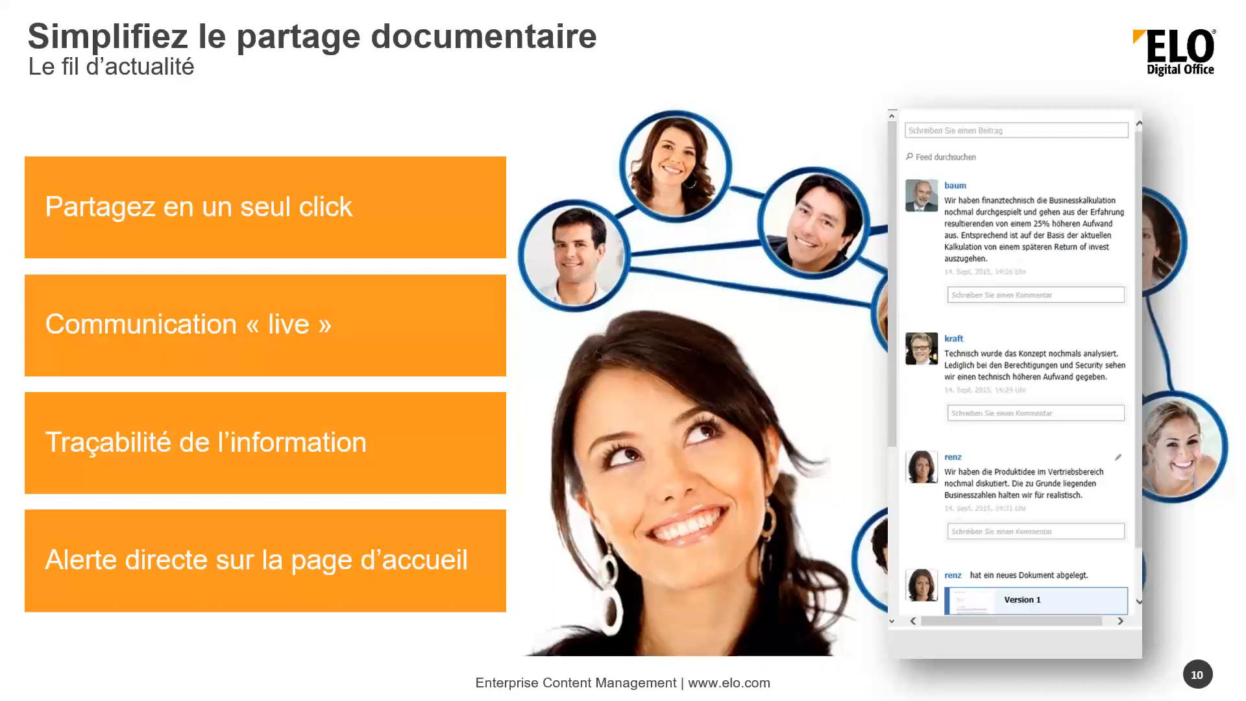
{"action": "left_click", "coordinate": [822, 240]}
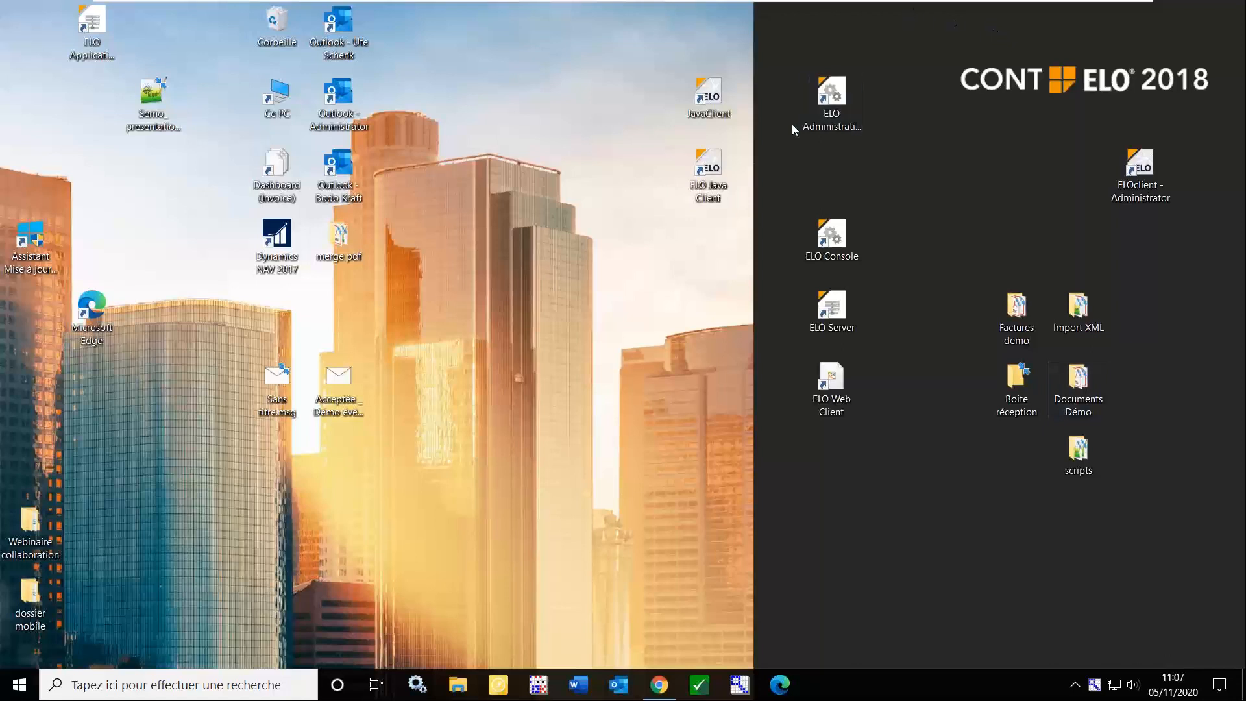
Launch the ELO Java client and sign in to the ELOFR archive by entering the account password
{"action": "double_click", "coordinate": [709, 91]}
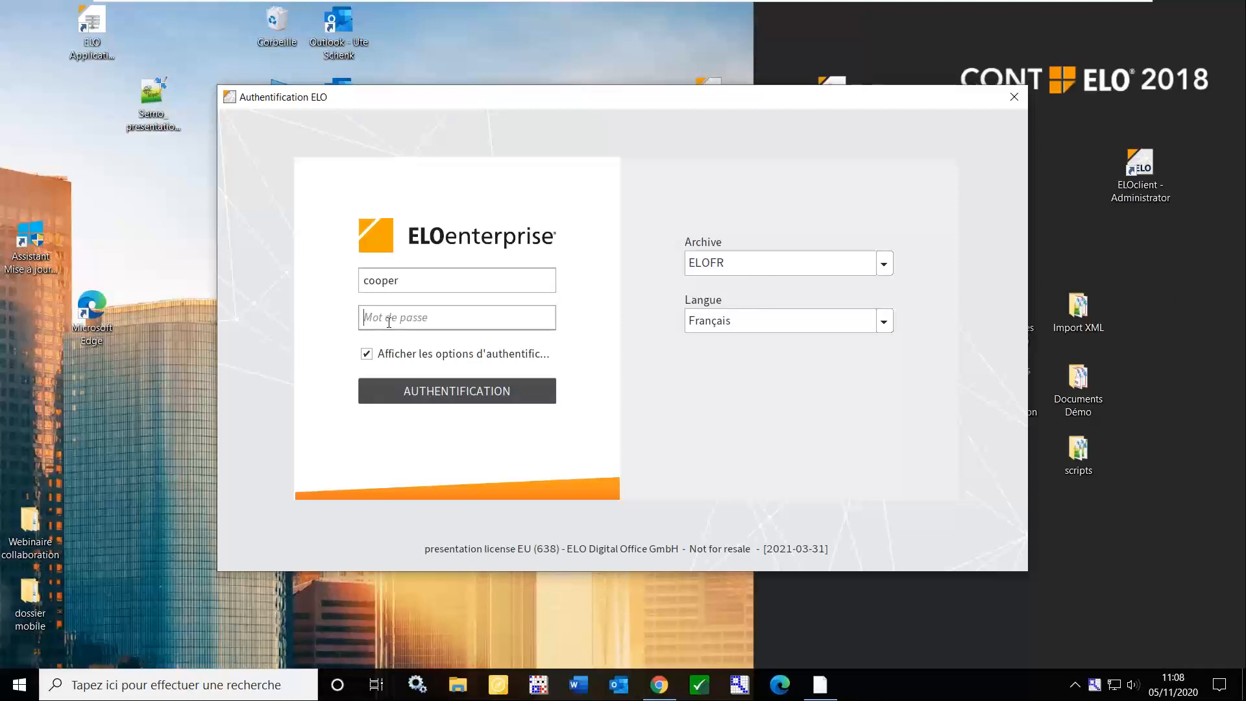
{"action": "type", "text": "•••"}
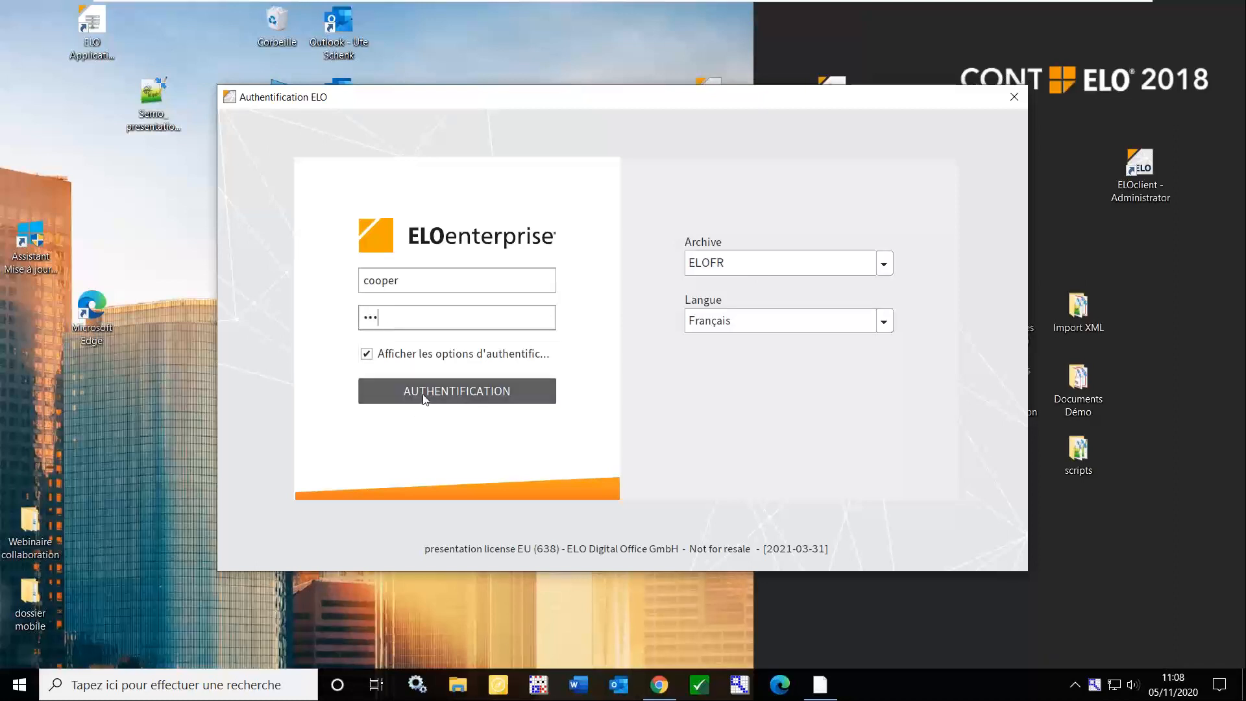
{"action": "left_click", "coordinate": [422, 393]}
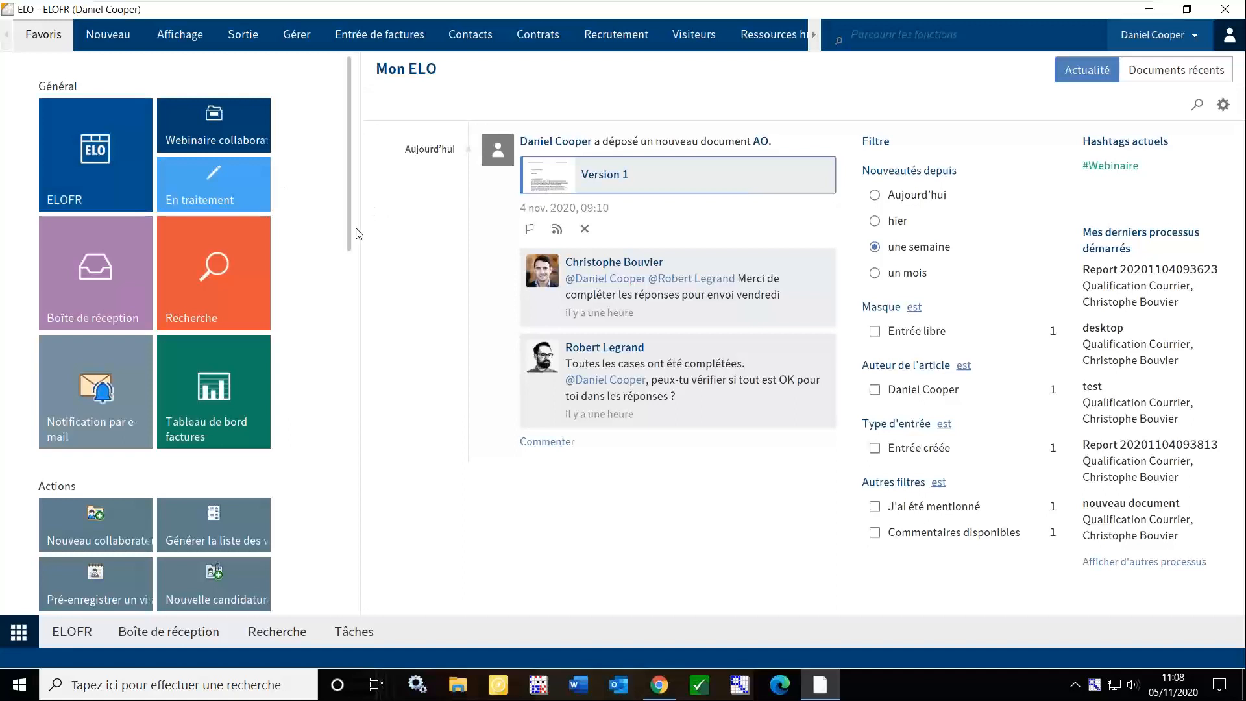
Widen the Mon ELO news feed and post the comment "Je m'en occupe" on the AO document's entry
{"action": "left_click_drag", "start_coordinate": [361, 234], "coordinate": [331, 235]}
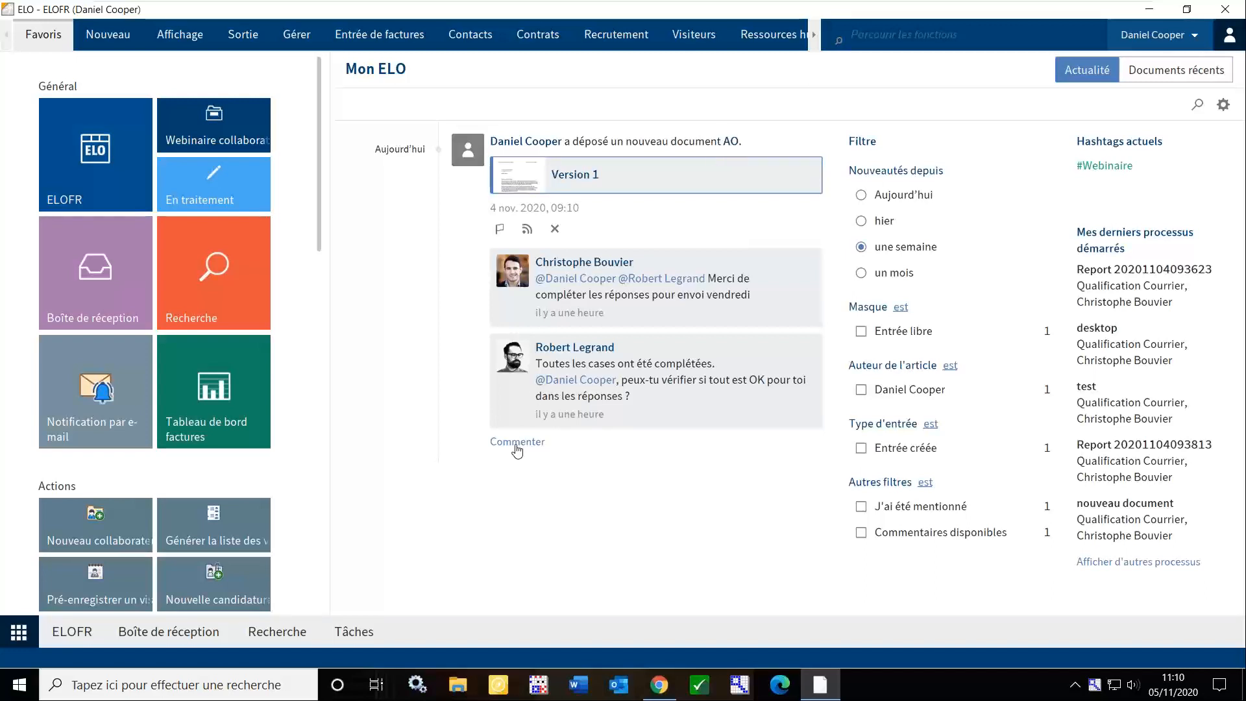
{"action": "left_click", "coordinate": [520, 441]}
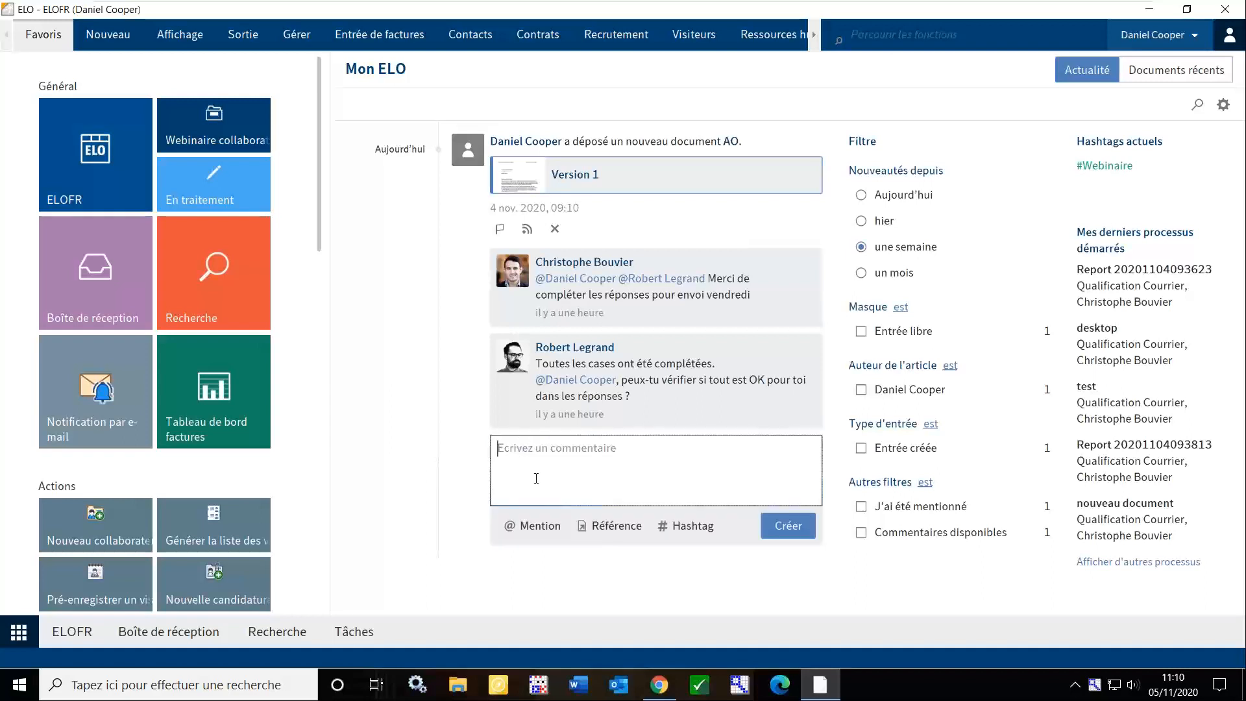
{"action": "type", "text": "Je m'en occupe"}
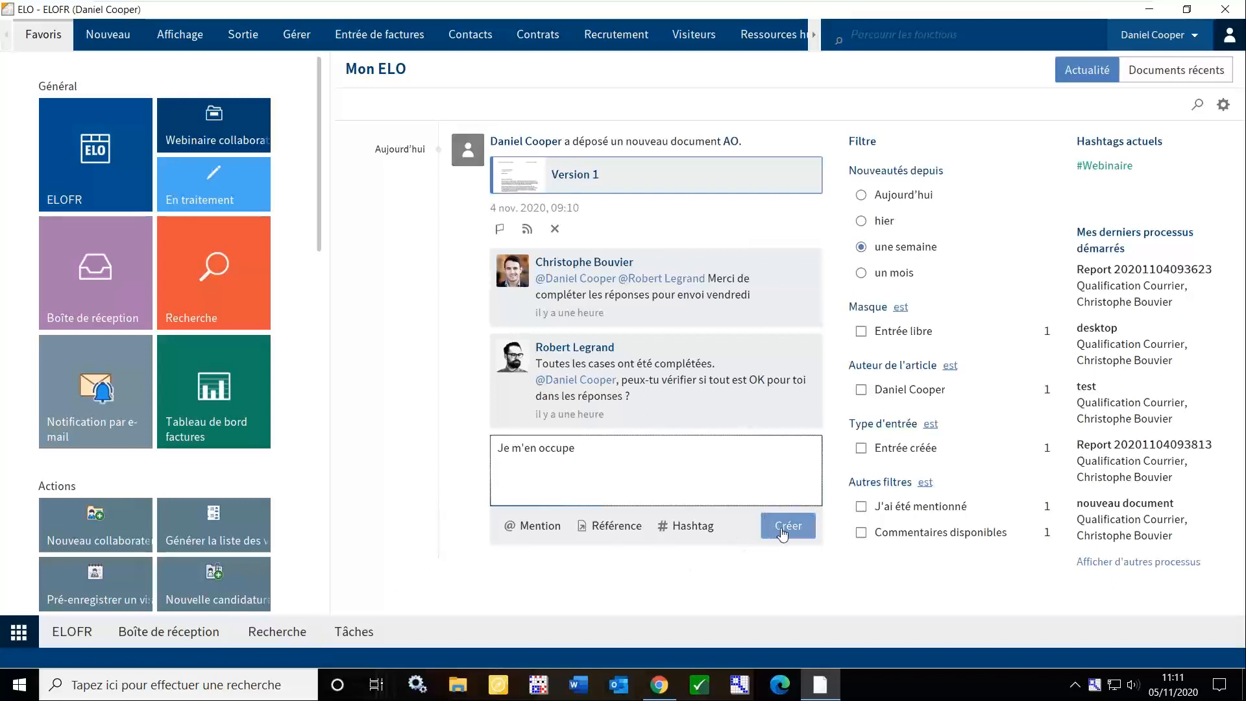
{"action": "left_click", "coordinate": [783, 533]}
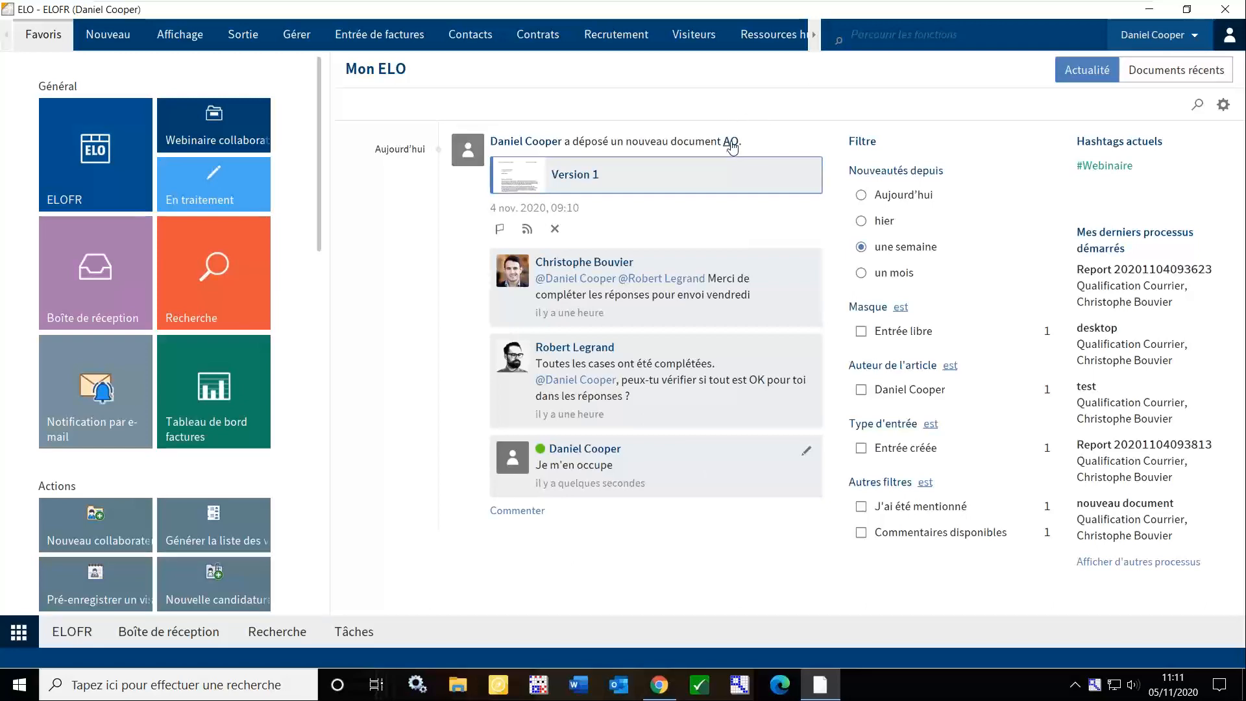
Go to the AO document from its news feed entry and review its comment thread in the archive
{"action": "left_click", "coordinate": [731, 148]}
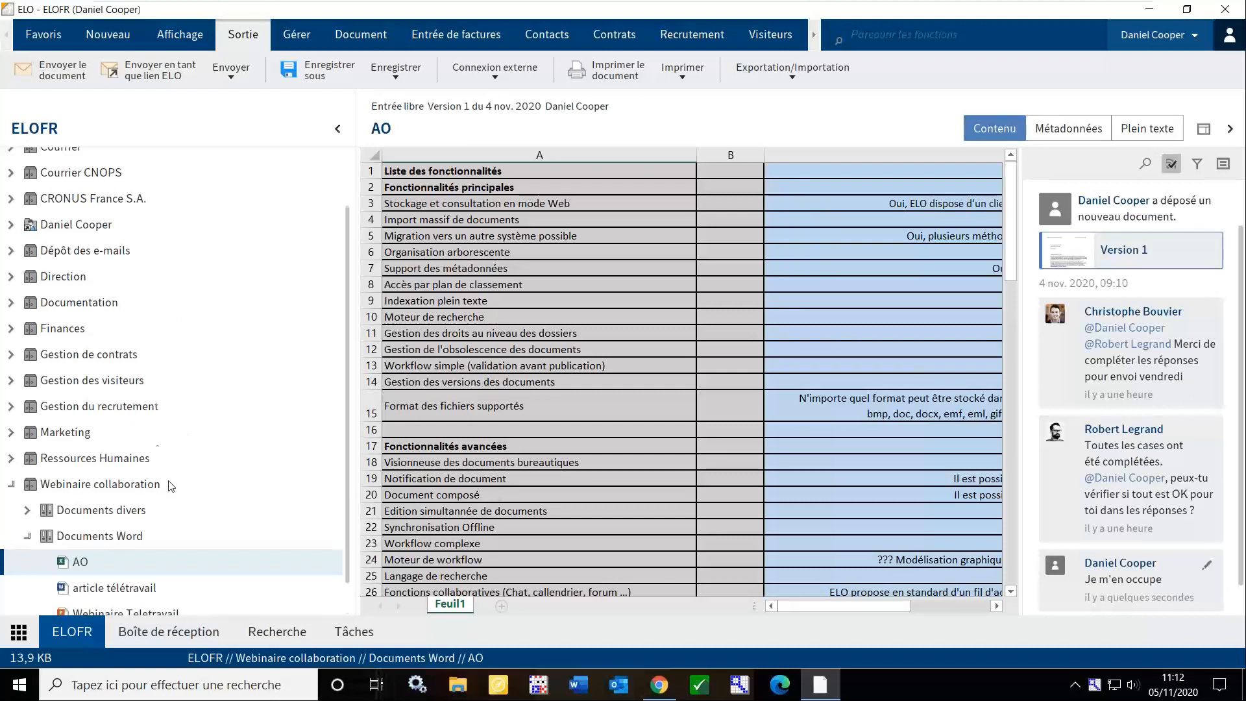
{"action": "scroll", "coordinate": [172, 485], "scroll_direction": "down", "scroll_amount": 1}
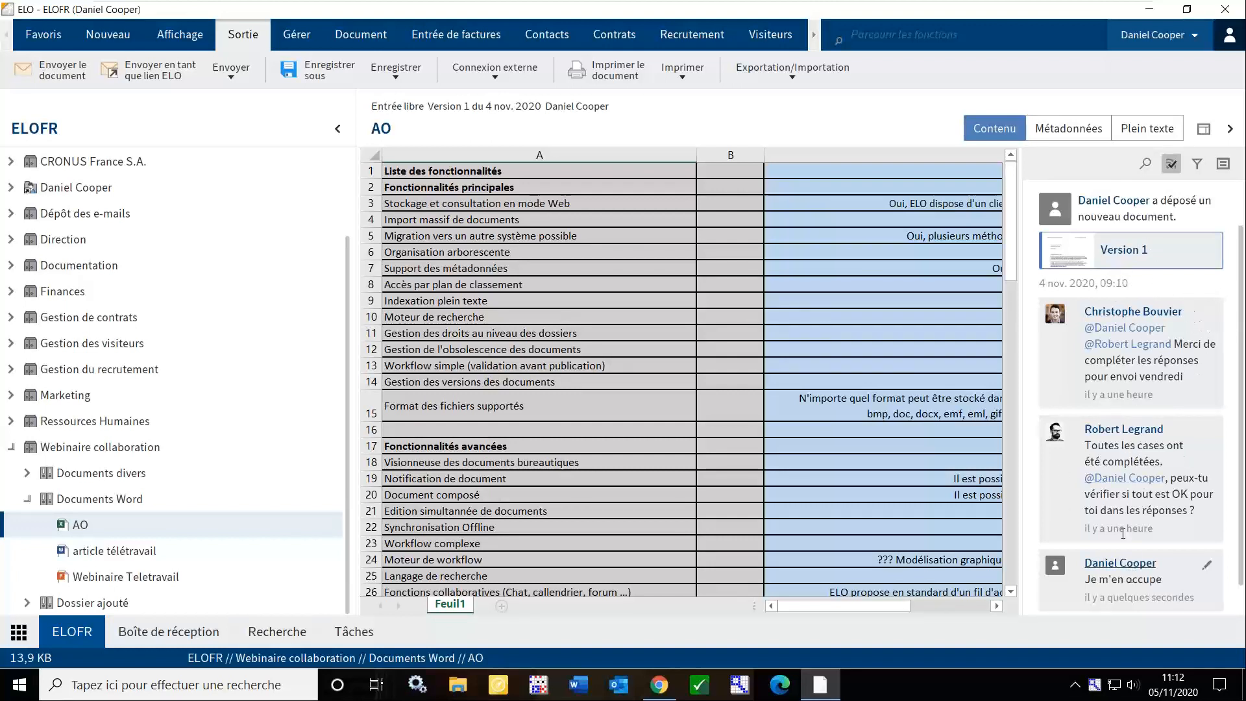
{"action": "scroll", "coordinate": [1201, 563], "scroll_direction": "down", "scroll_amount": 1}
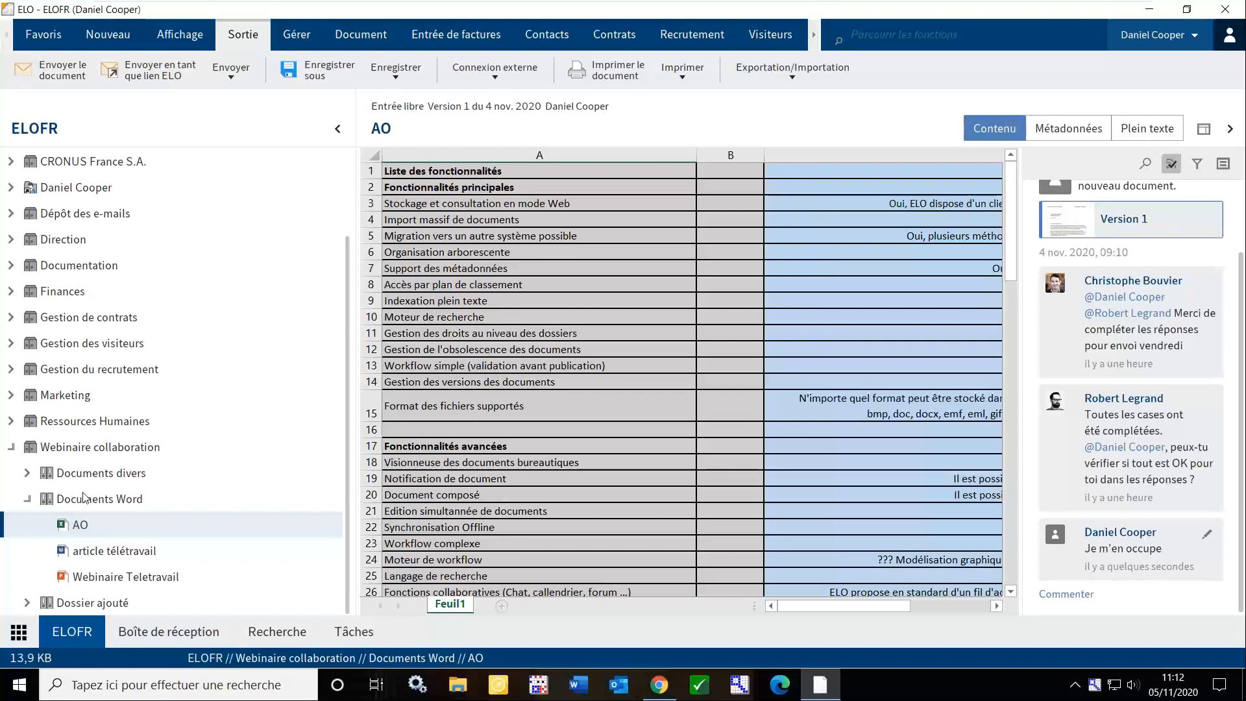
Examine the previews and comment feeds of AO, article télétravail and Webinaire Teletravail in the Documents Word folder
{"action": "left_click", "coordinate": [85, 552]}
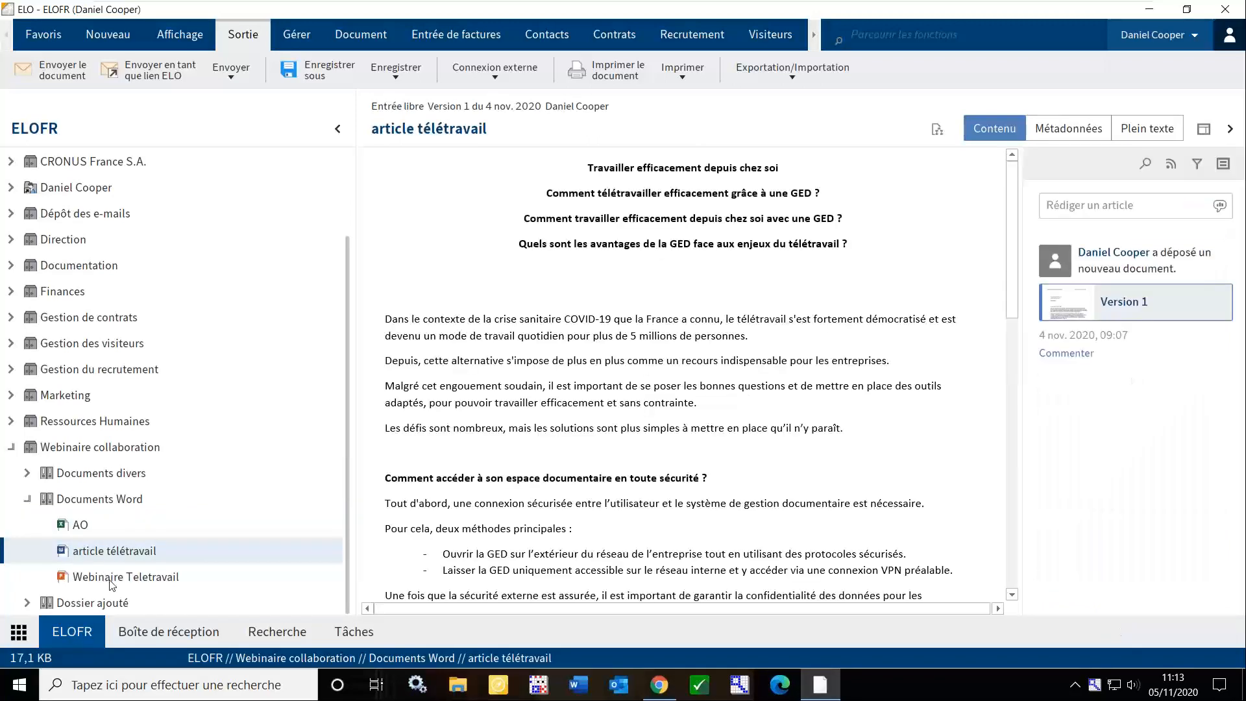
{"action": "left_click", "coordinate": [110, 579]}
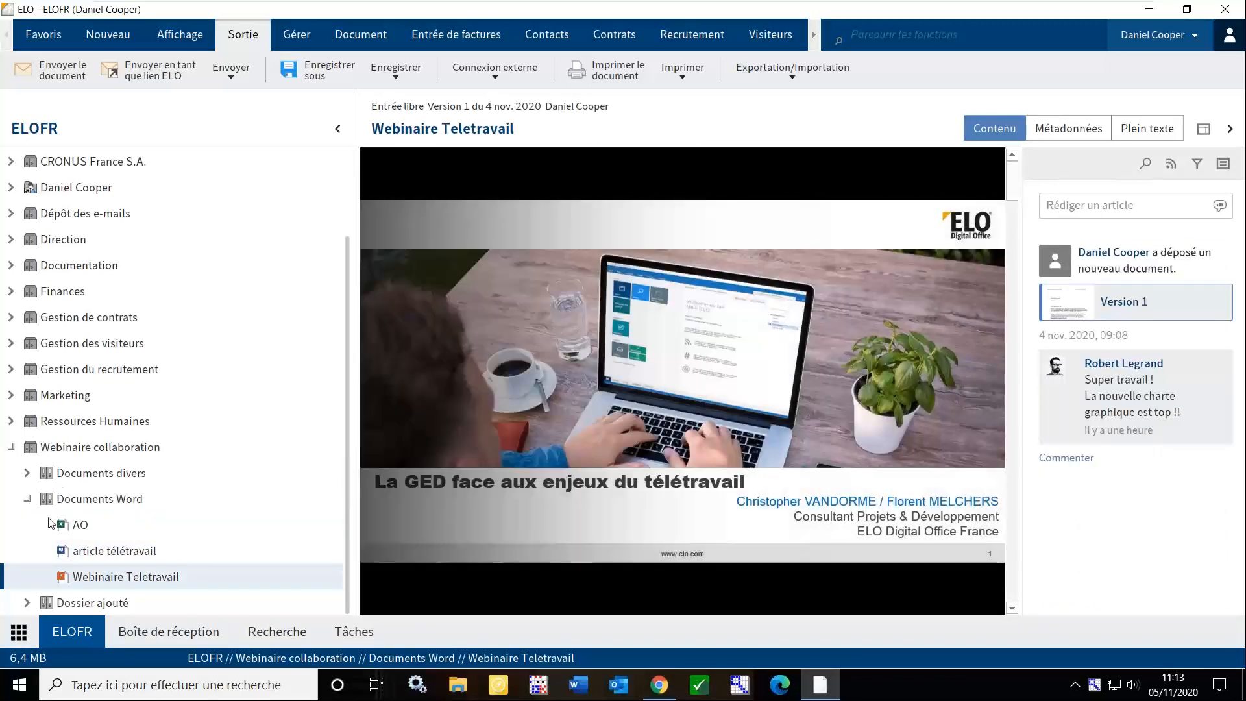
{"action": "left_click", "coordinate": [64, 553]}
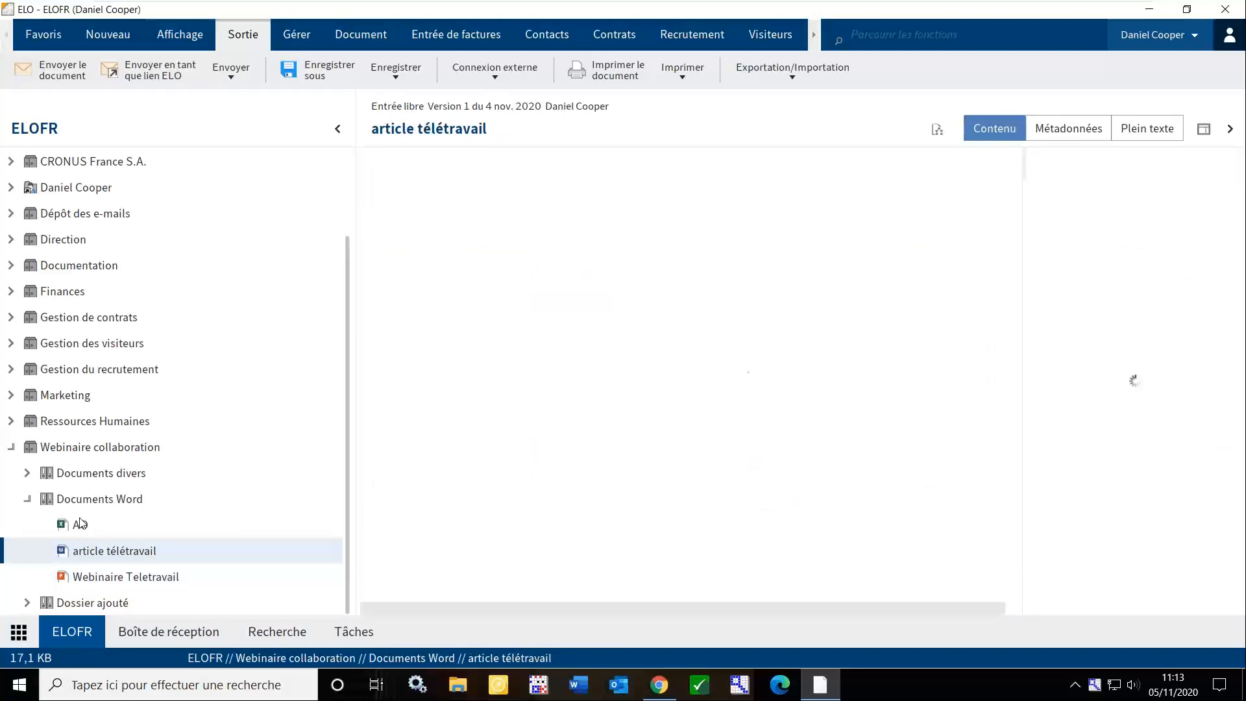
{"action": "left_click", "coordinate": [79, 524]}
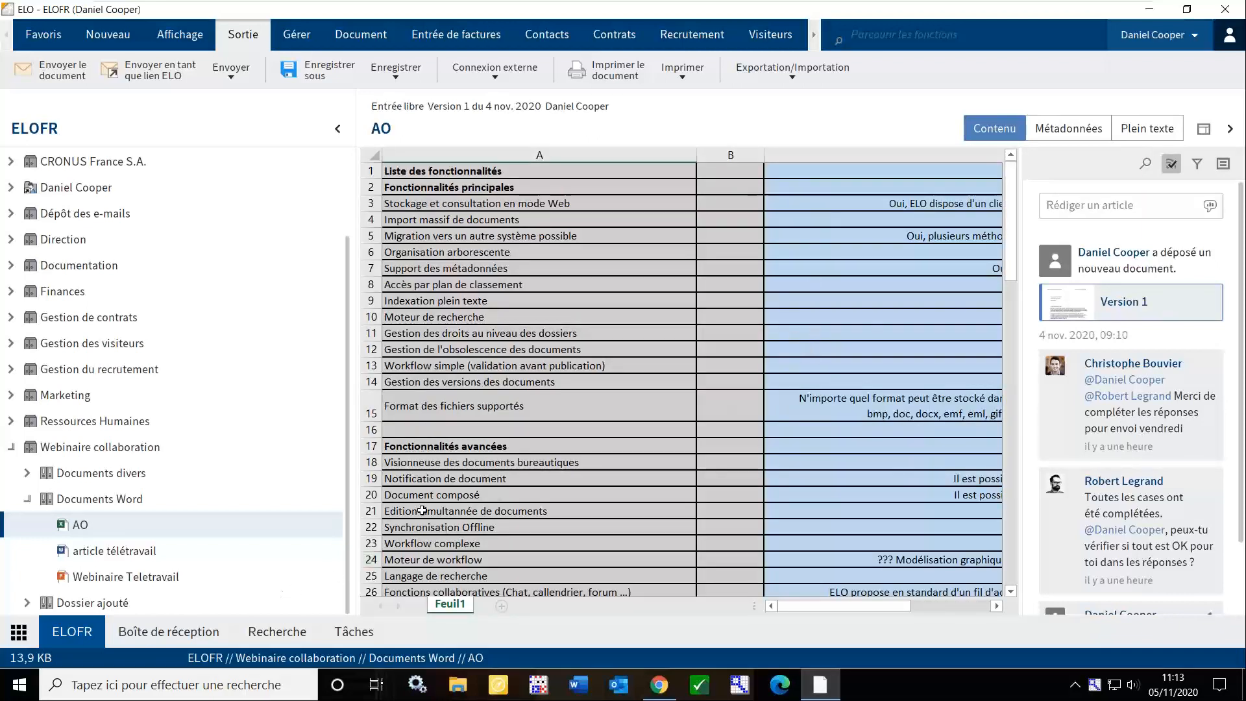
{"action": "left_click", "coordinate": [114, 552]}
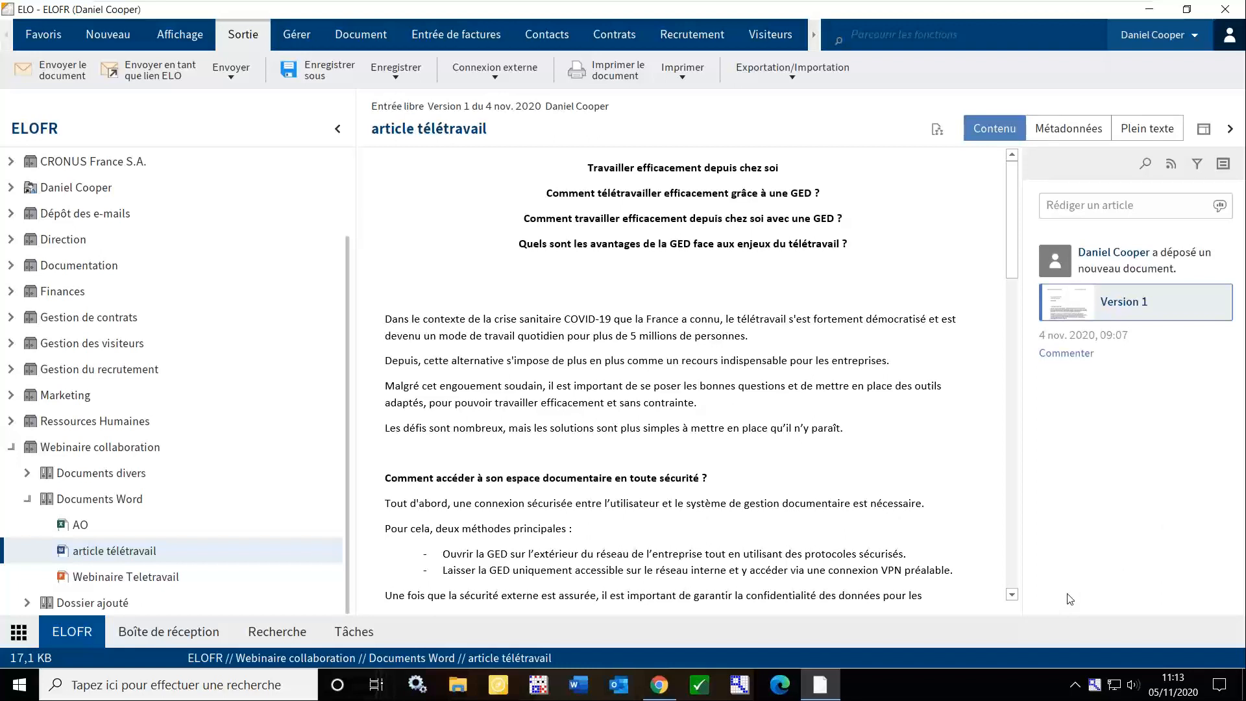
{"action": "left_click", "coordinate": [97, 577]}
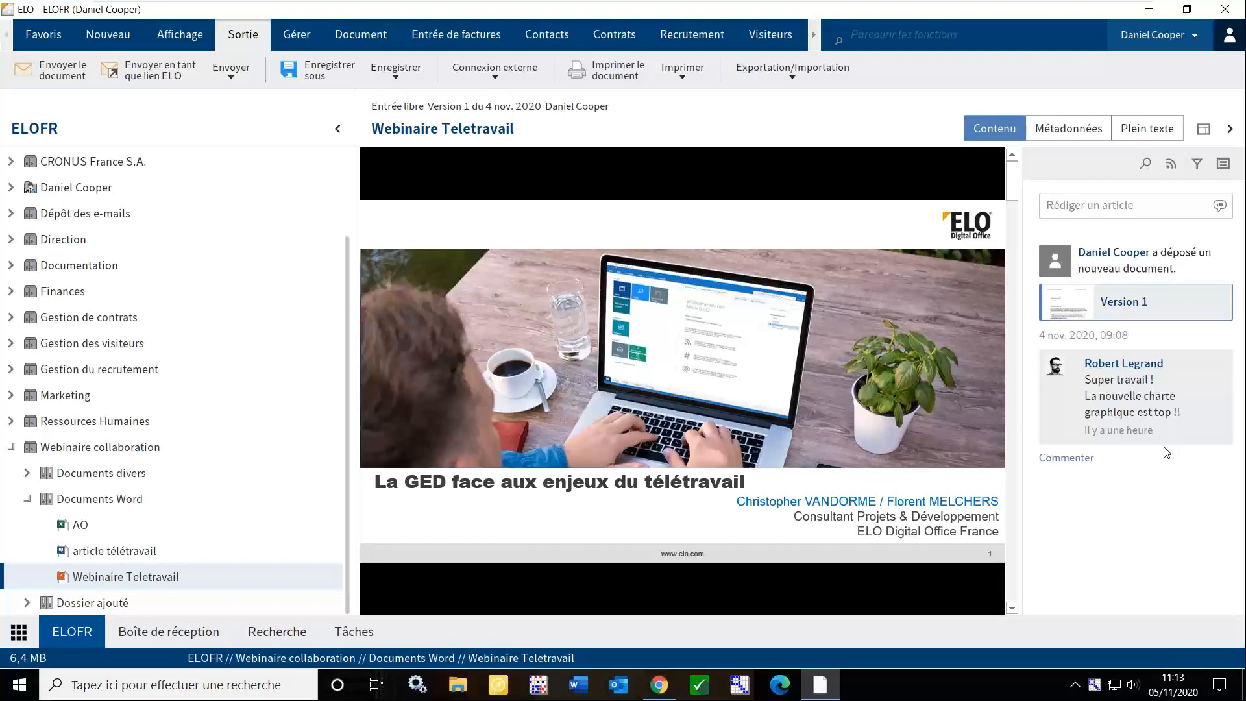
{"action": "left_click", "coordinate": [78, 524]}
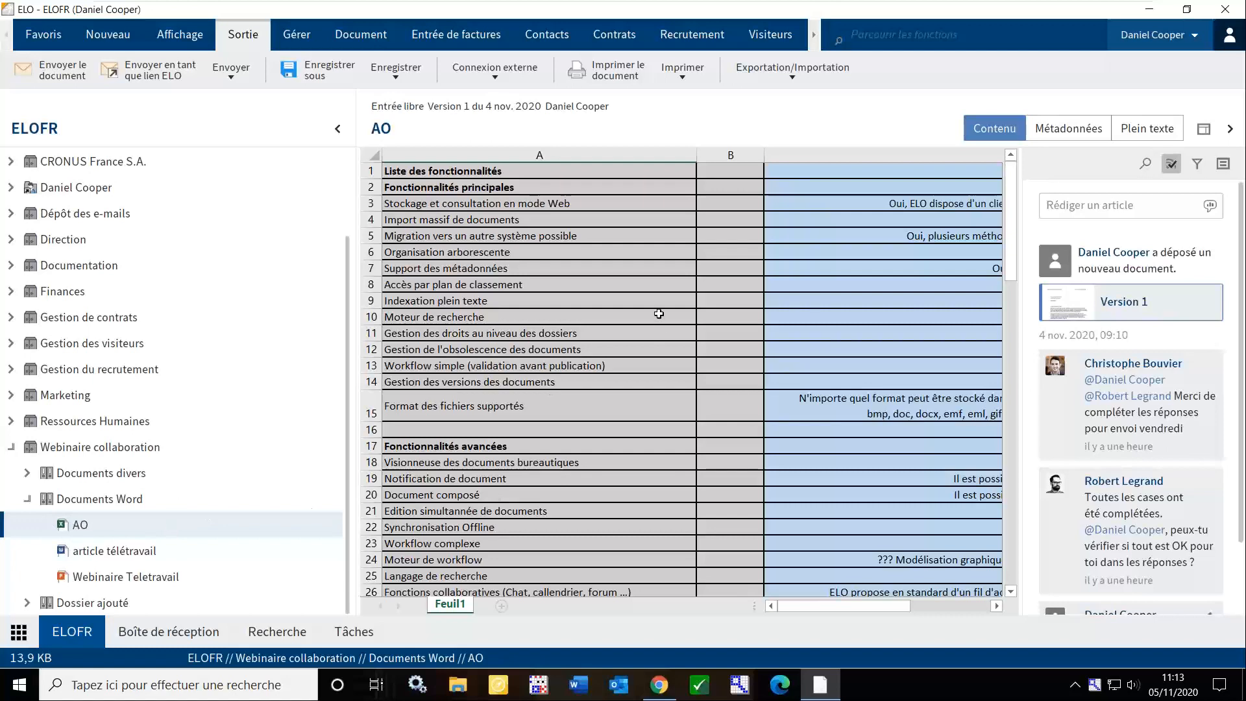
{"action": "scroll", "coordinate": [661, 318], "scroll_direction": "down", "scroll_amount": 9}
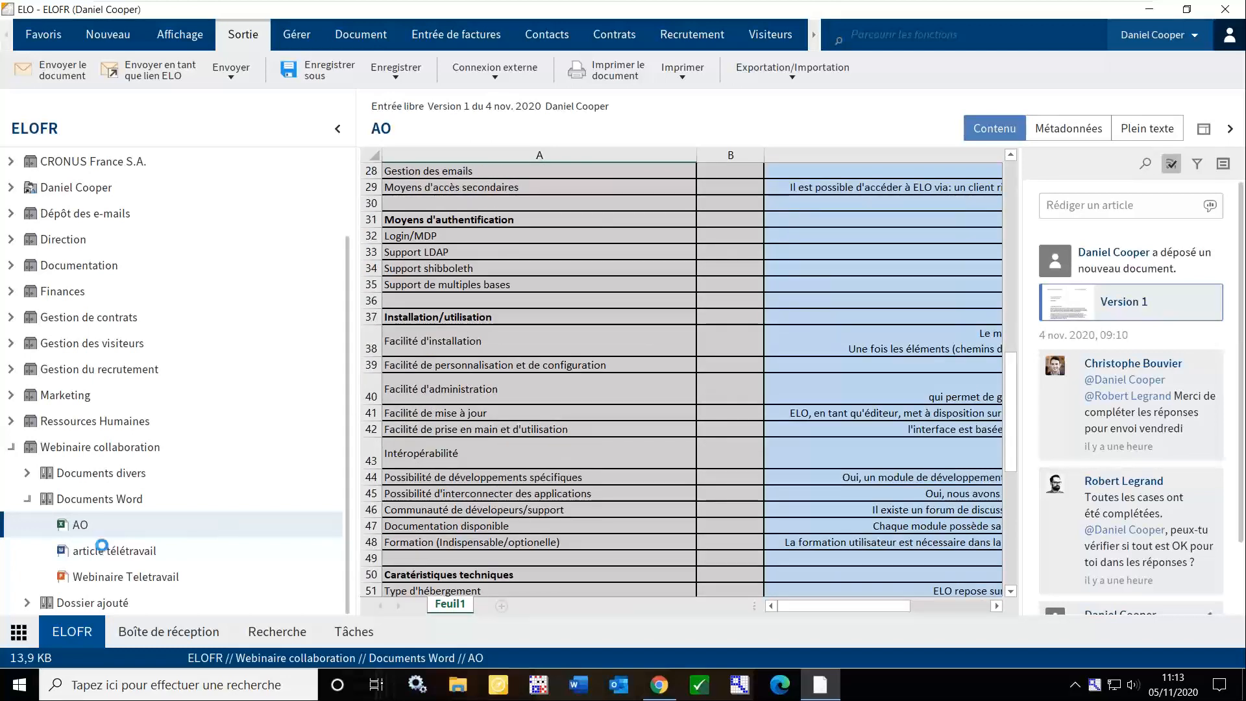
{"action": "left_click", "coordinate": [104, 551]}
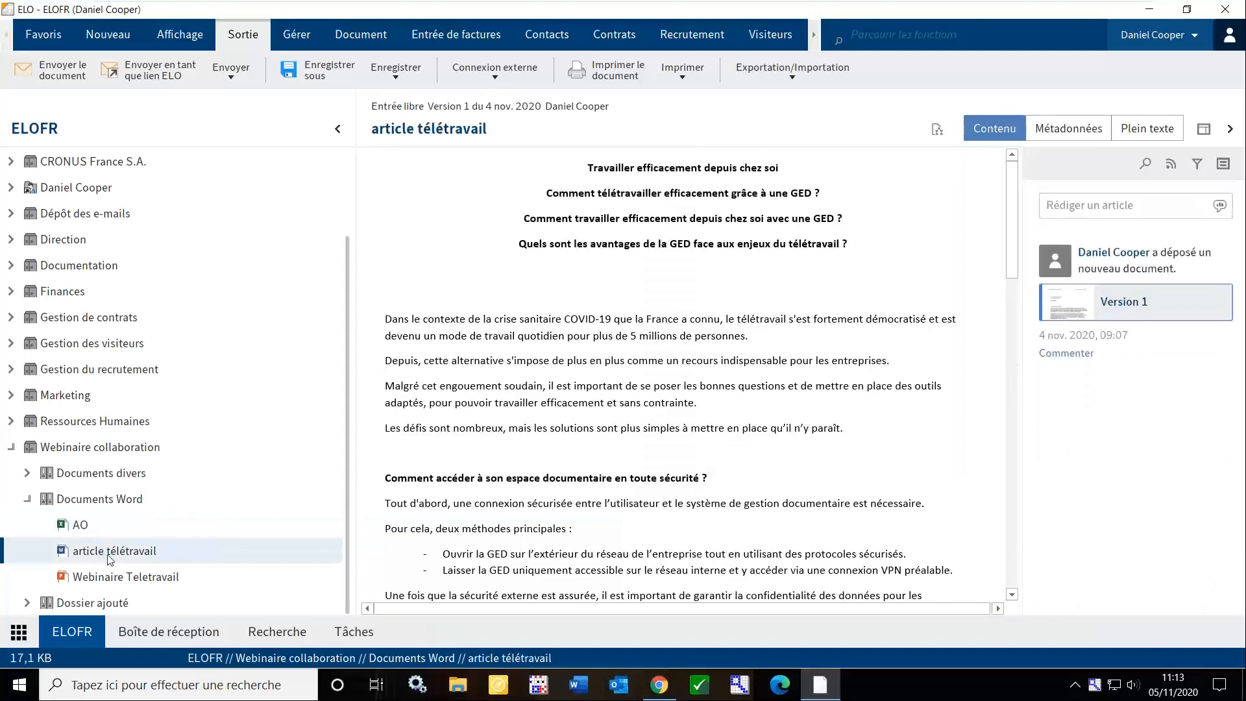
{"action": "left_click", "coordinate": [87, 583]}
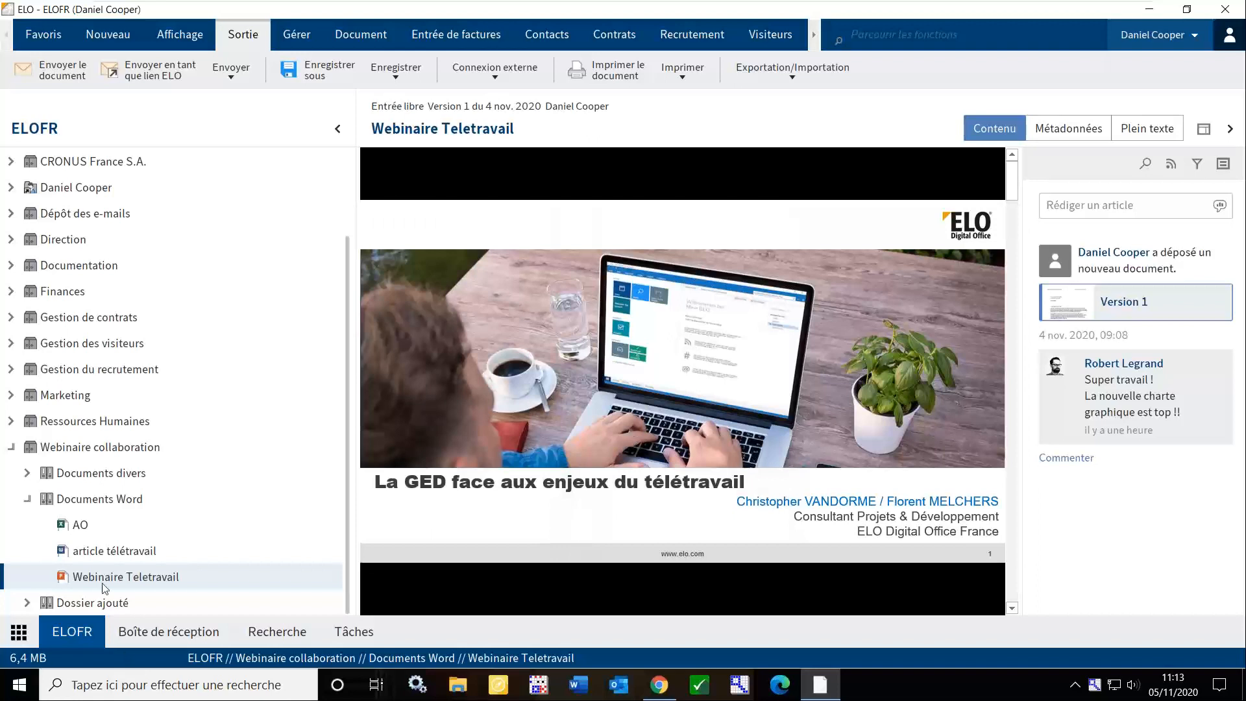
Expand the Documents divers folder and preview the images screen_feed_survey_02_fr and screen_hashtag_cloud_fr
{"action": "left_click", "coordinate": [28, 478]}
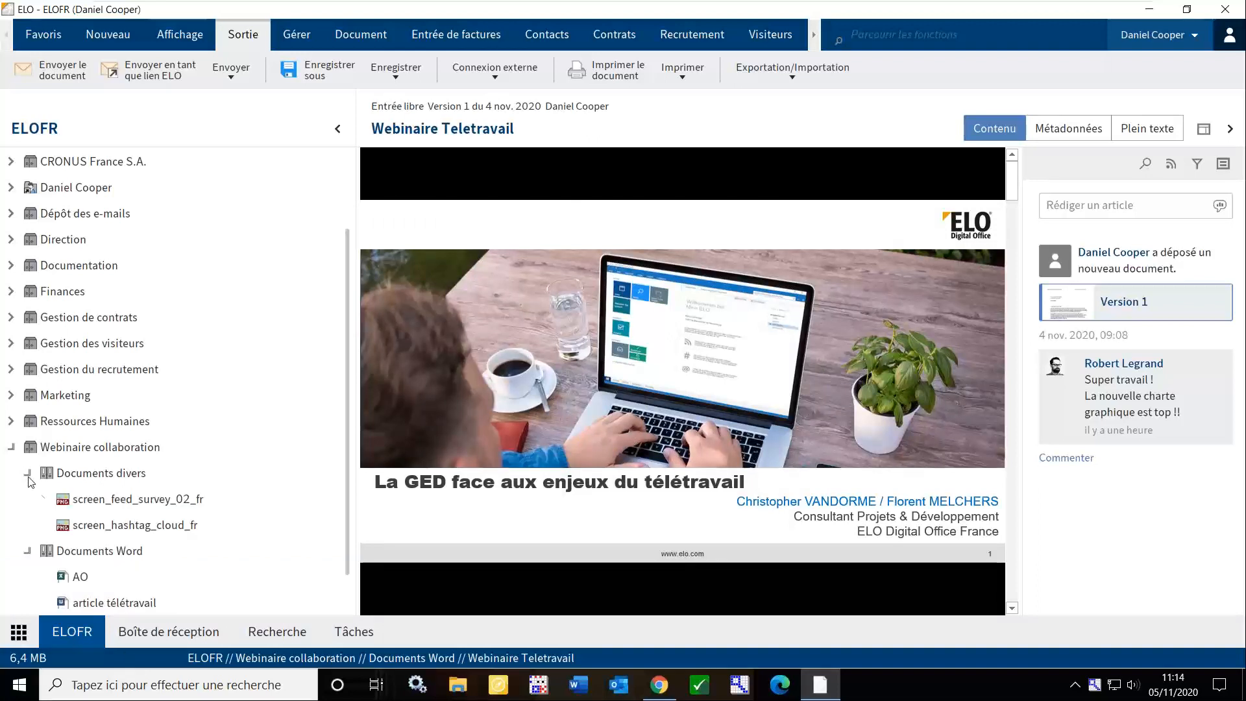
{"action": "left_click", "coordinate": [103, 504]}
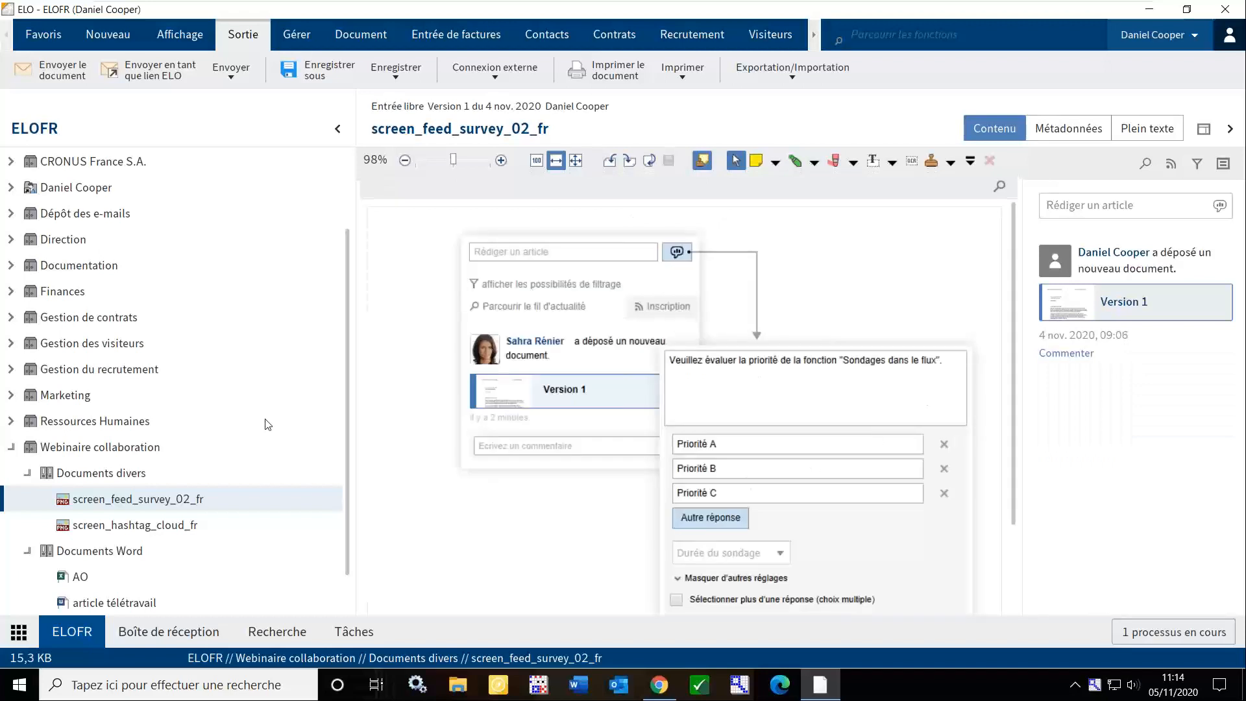
{"action": "left_click", "coordinate": [181, 523]}
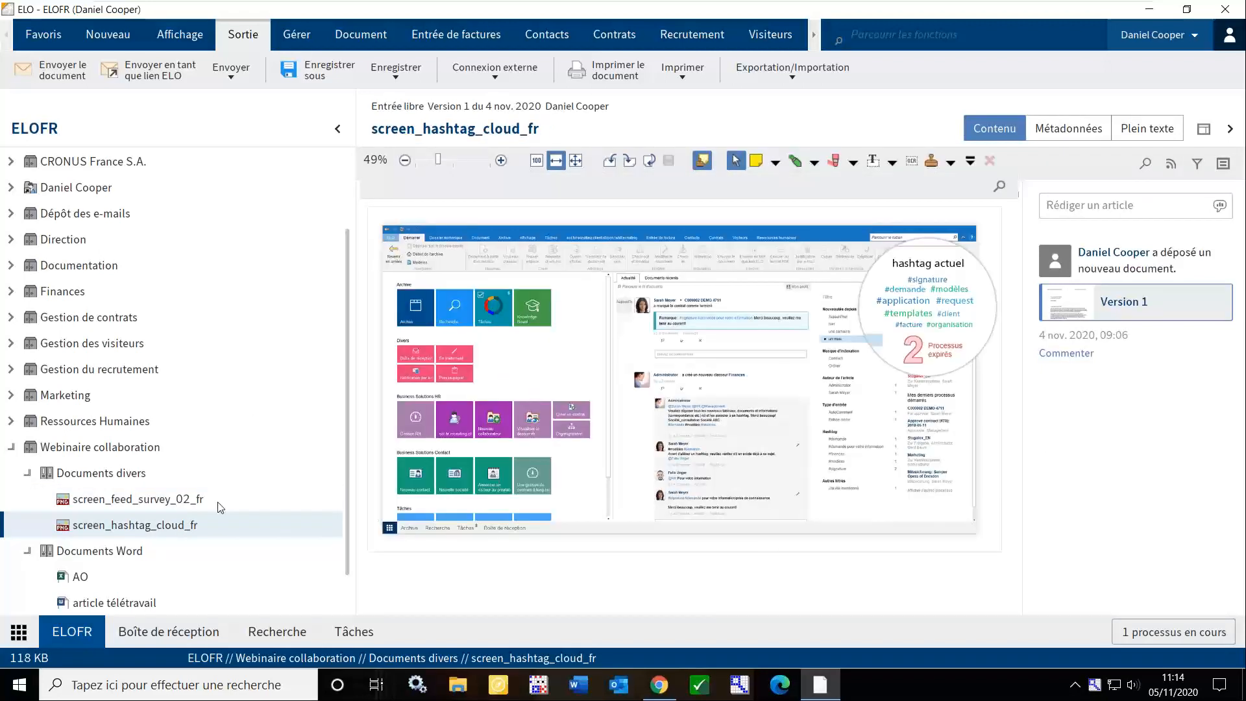
{"action": "scroll", "coordinate": [106, 519], "scroll_direction": "down", "scroll_amount": 1}
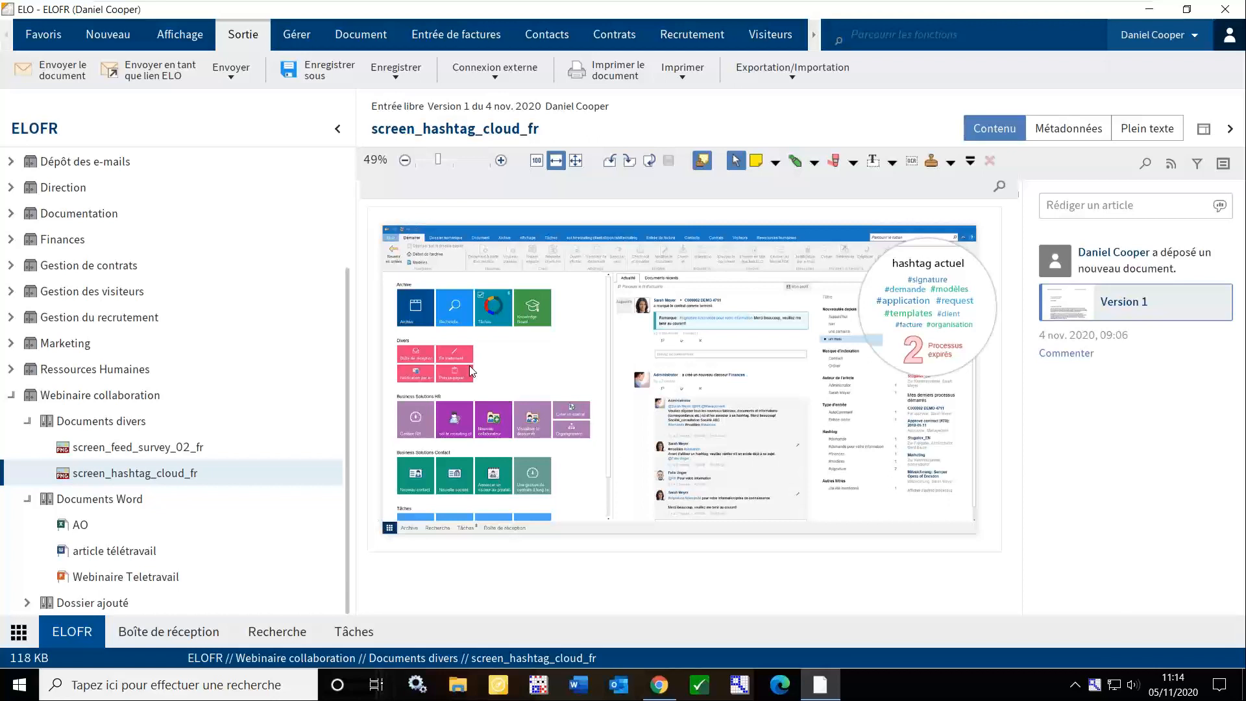
Check out article télétravail for editing in Word and reposition the reduced Word window so the archive tree stays visible
{"action": "left_click", "coordinate": [94, 554]}
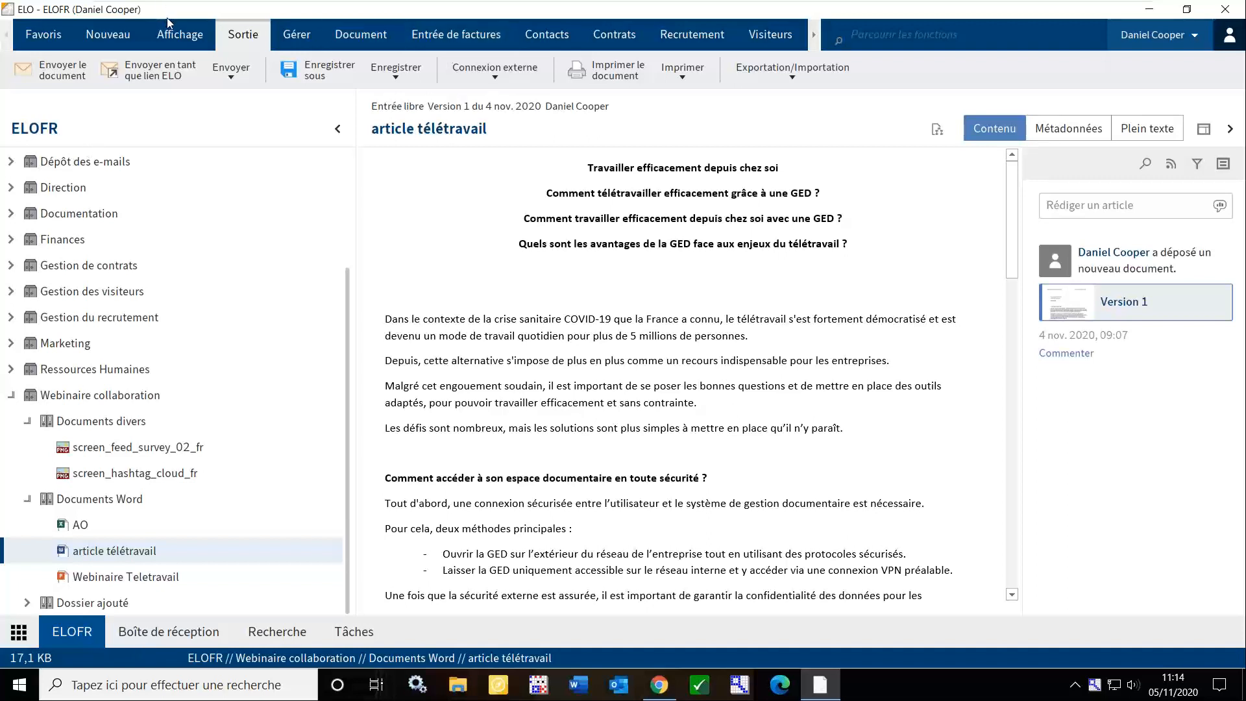
{"action": "right_click", "coordinate": [128, 554]}
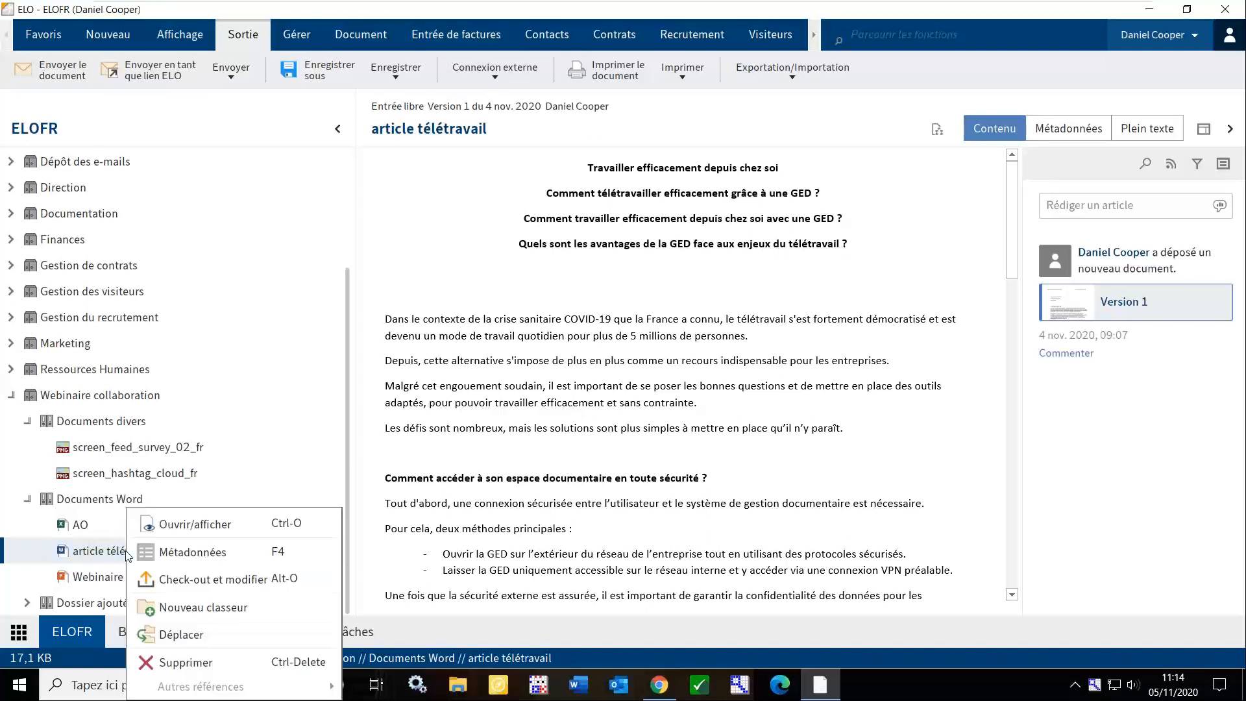
{"action": "left_click", "coordinate": [186, 588]}
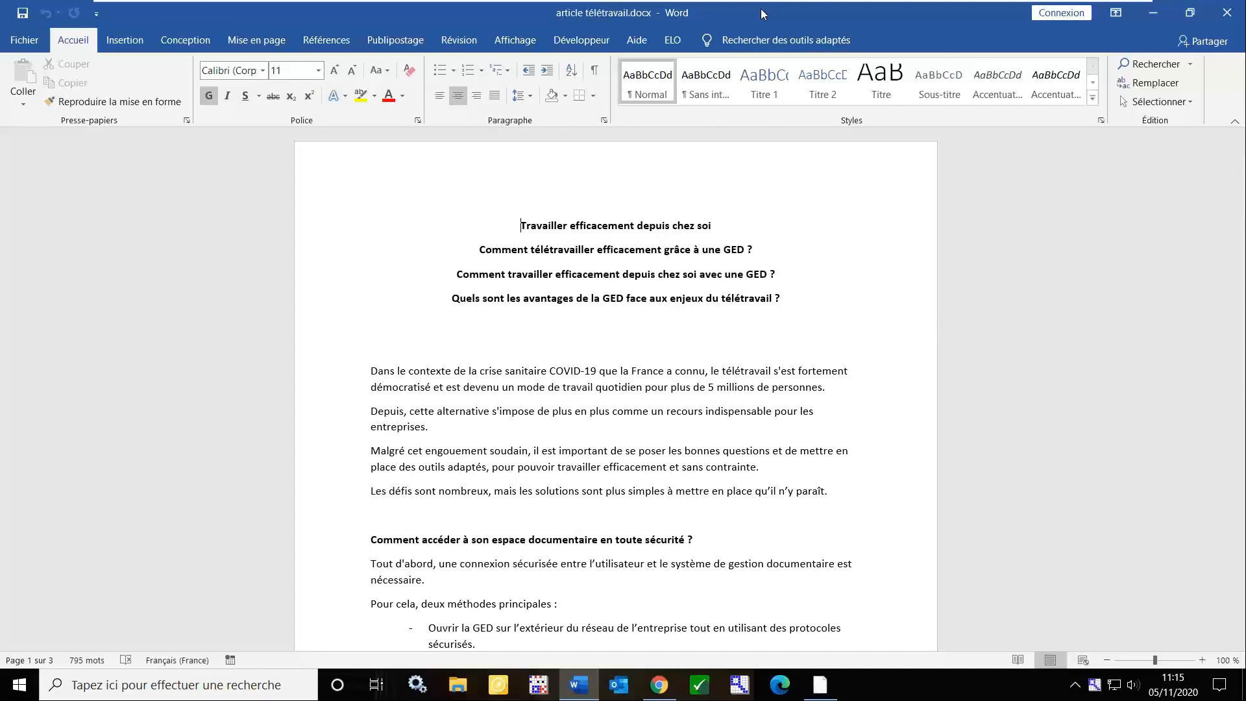
{"action": "double_click", "coordinate": [886, 9]}
{"action": "left_click_drag", "start_coordinate": [711, 73], "coordinate": [925, 114]}
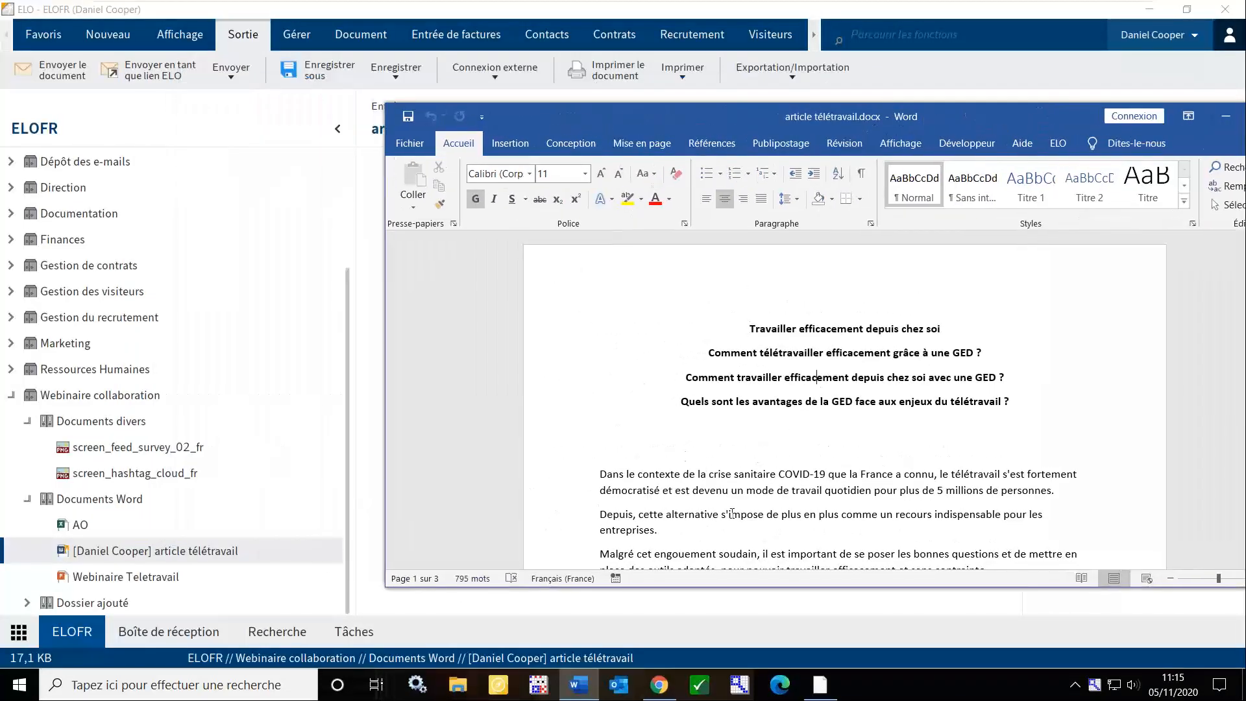
Delete the first three title lines of the article, keeping "Quels sont les avantages de la GED face aux enjeux du télétravail ?"
{"action": "left_click", "coordinate": [754, 490]}
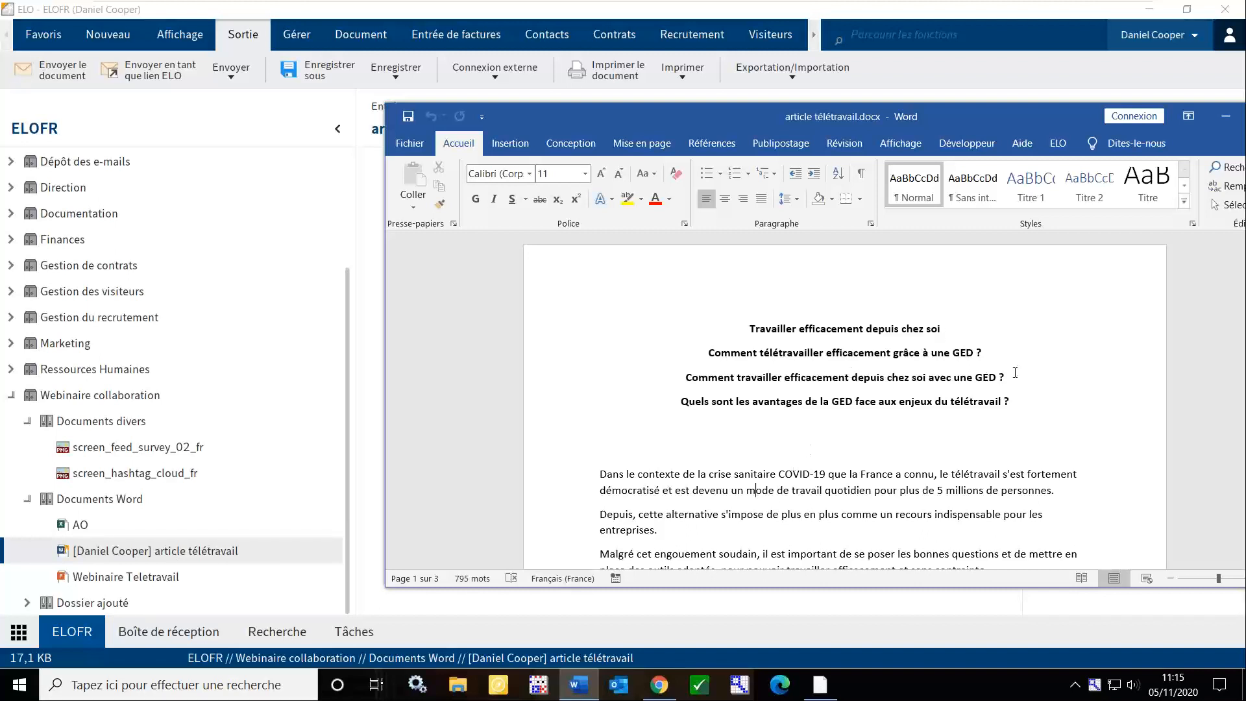
{"action": "left_click_drag", "start_coordinate": [1012, 372], "coordinate": [756, 305]}
{"action": "key", "text": "Delete"}
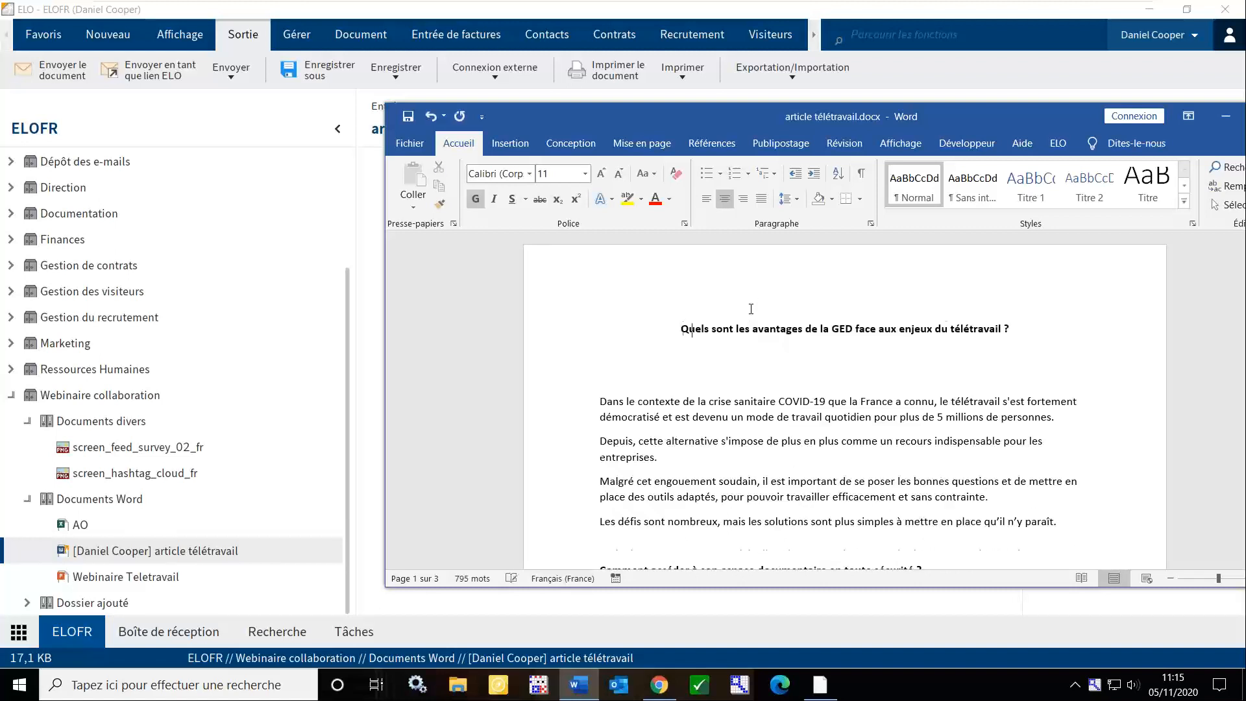
Highlight the remaining title and the introductory paragraphs in yellow
{"action": "left_click_drag", "start_coordinate": [682, 329], "coordinate": [1044, 534]}
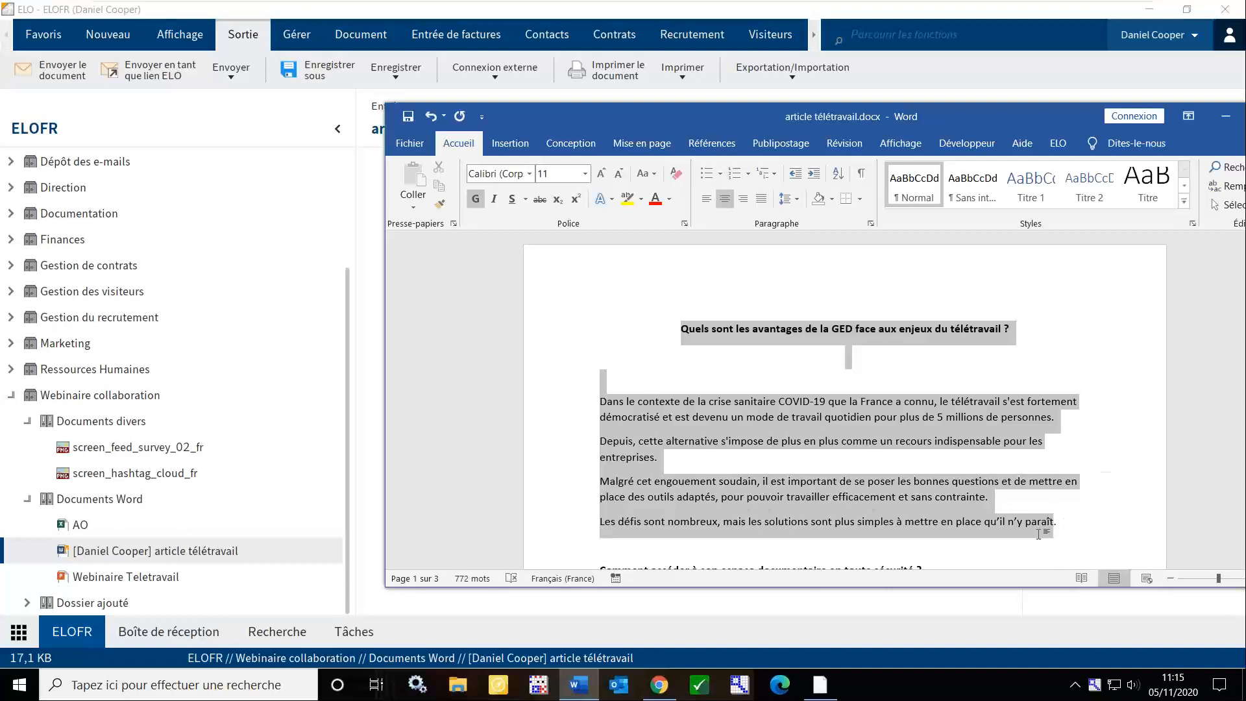
{"action": "left_click", "coordinate": [627, 198]}
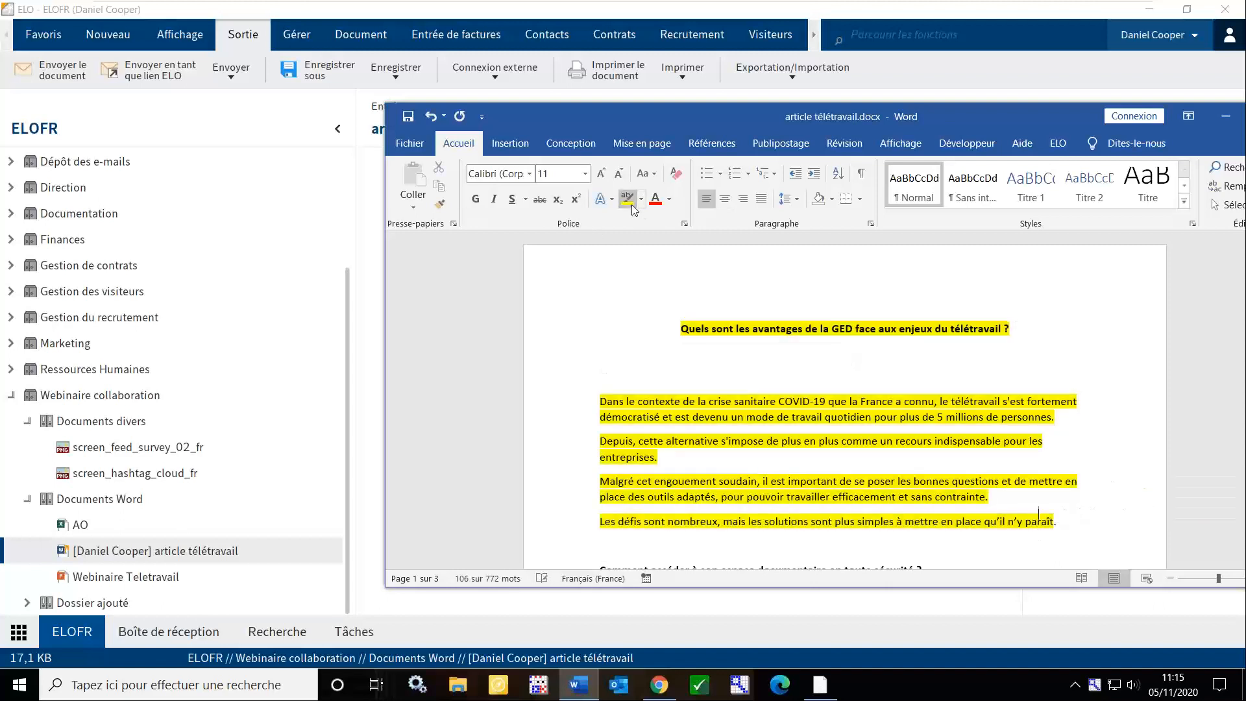
{"action": "left_click", "coordinate": [779, 363]}
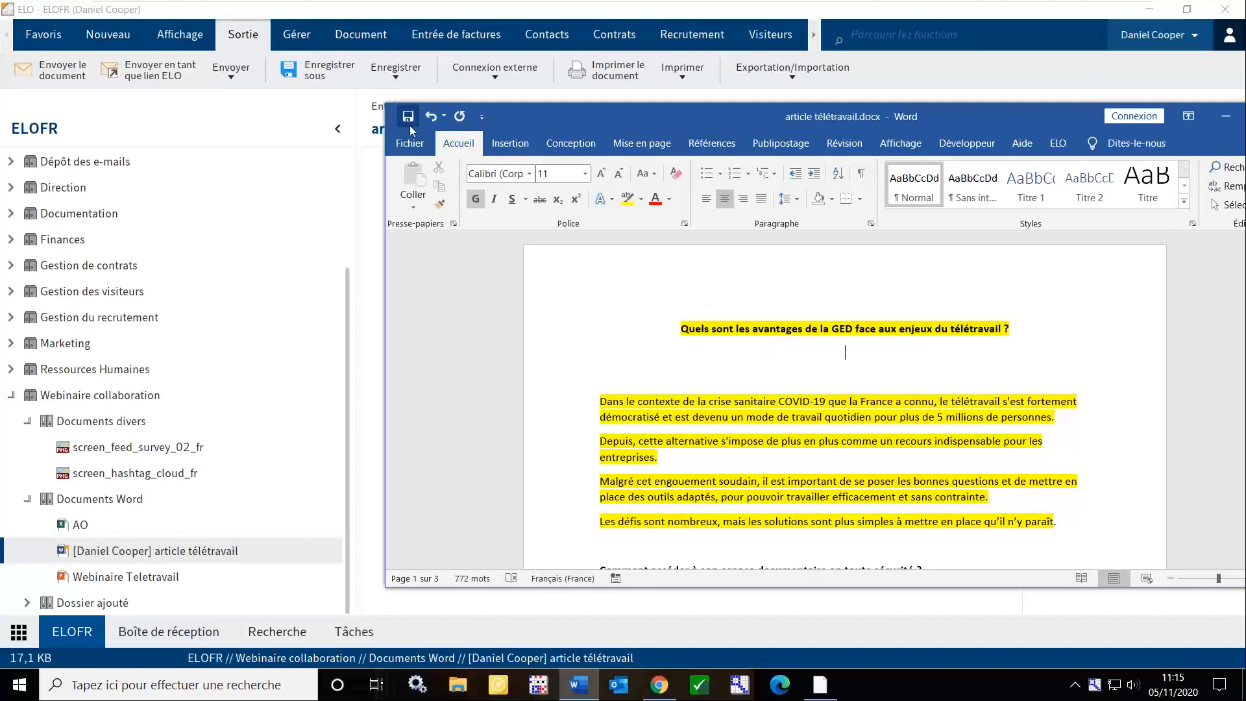
Save the edited article, close Word, and display the archived document's preview in ELO
{"action": "left_click", "coordinate": [408, 120]}
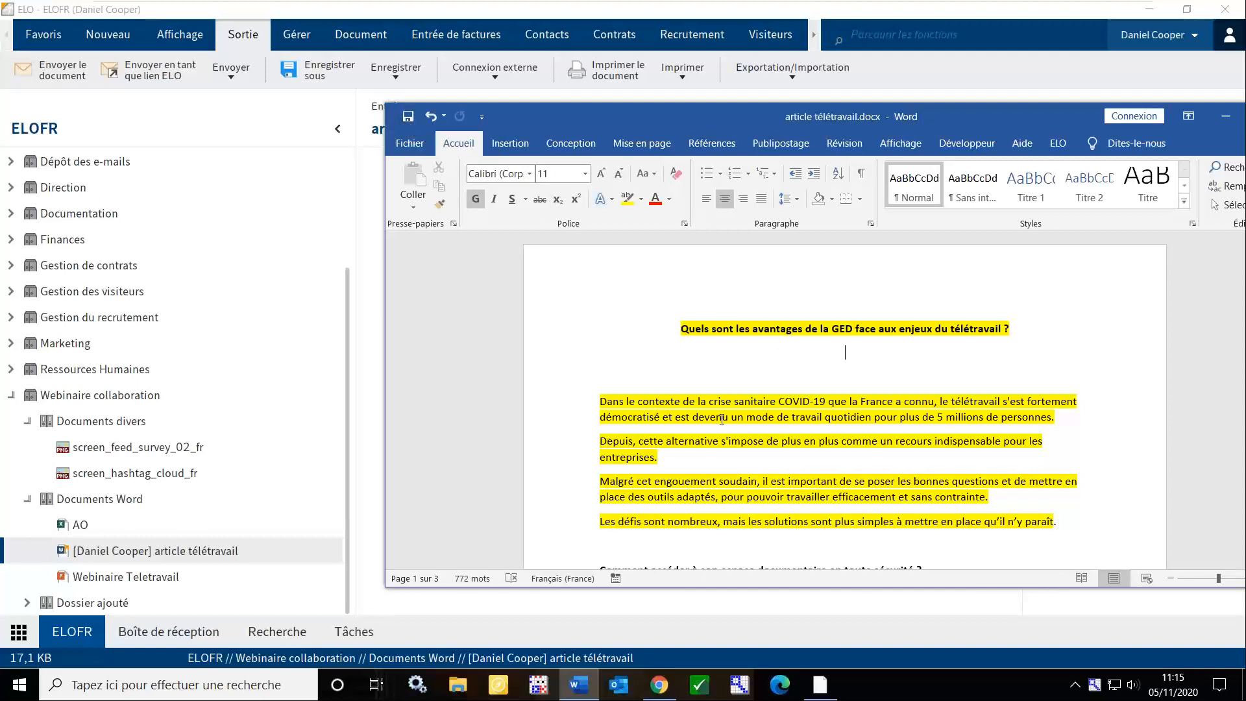
{"action": "left_click_drag", "start_coordinate": [1050, 114], "coordinate": [851, 68]}
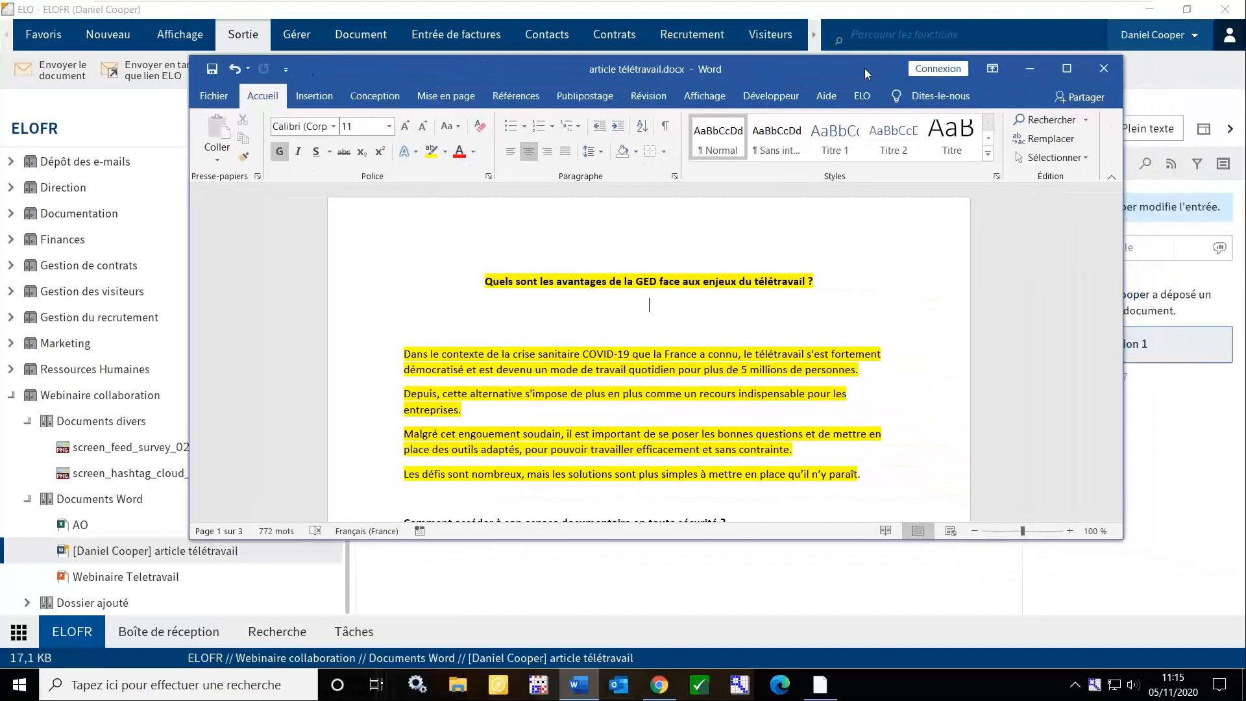
{"action": "left_click", "coordinate": [1102, 69]}
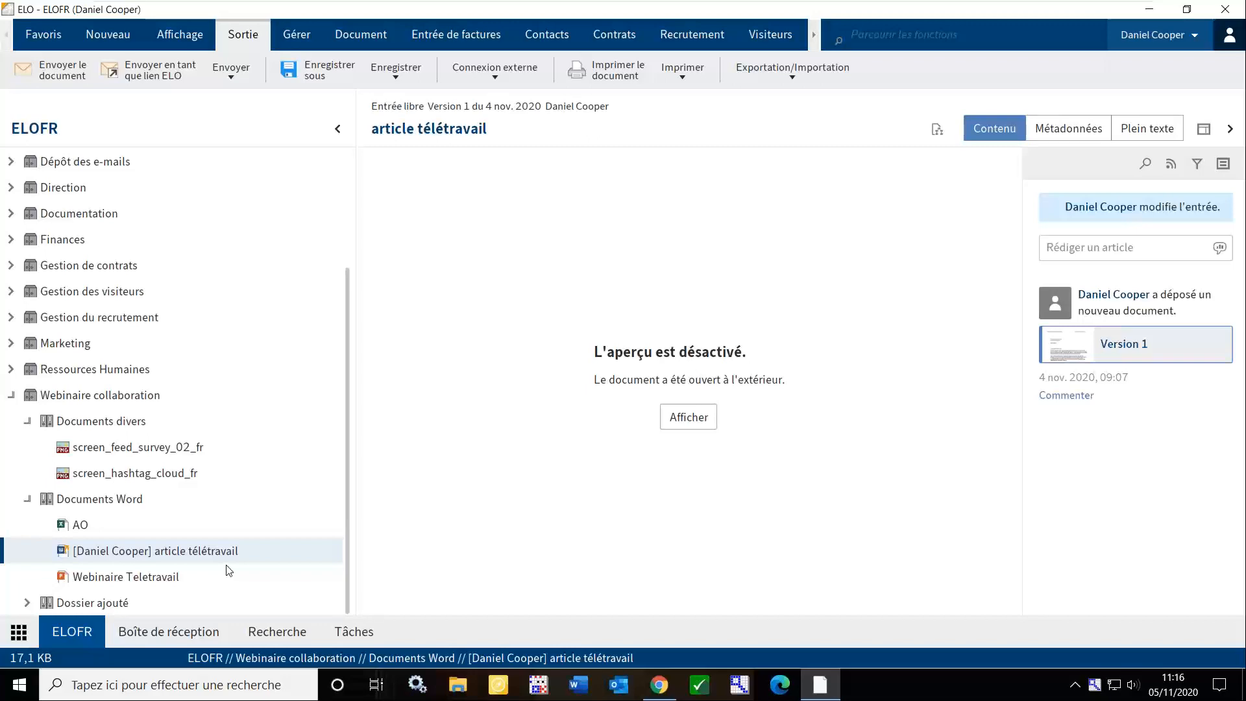
{"action": "left_click", "coordinate": [705, 419]}
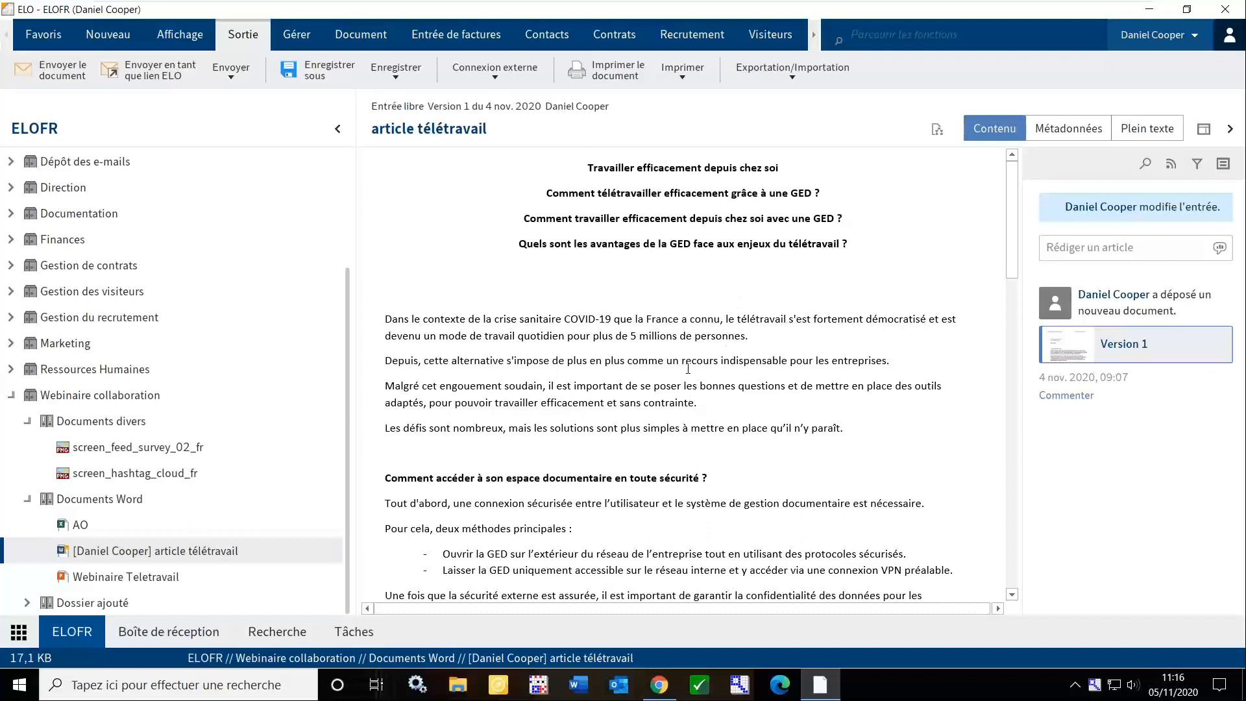
Check in article télétravail as version 2 with the comment "choix du titre"
{"action": "right_click", "coordinate": [312, 551]}
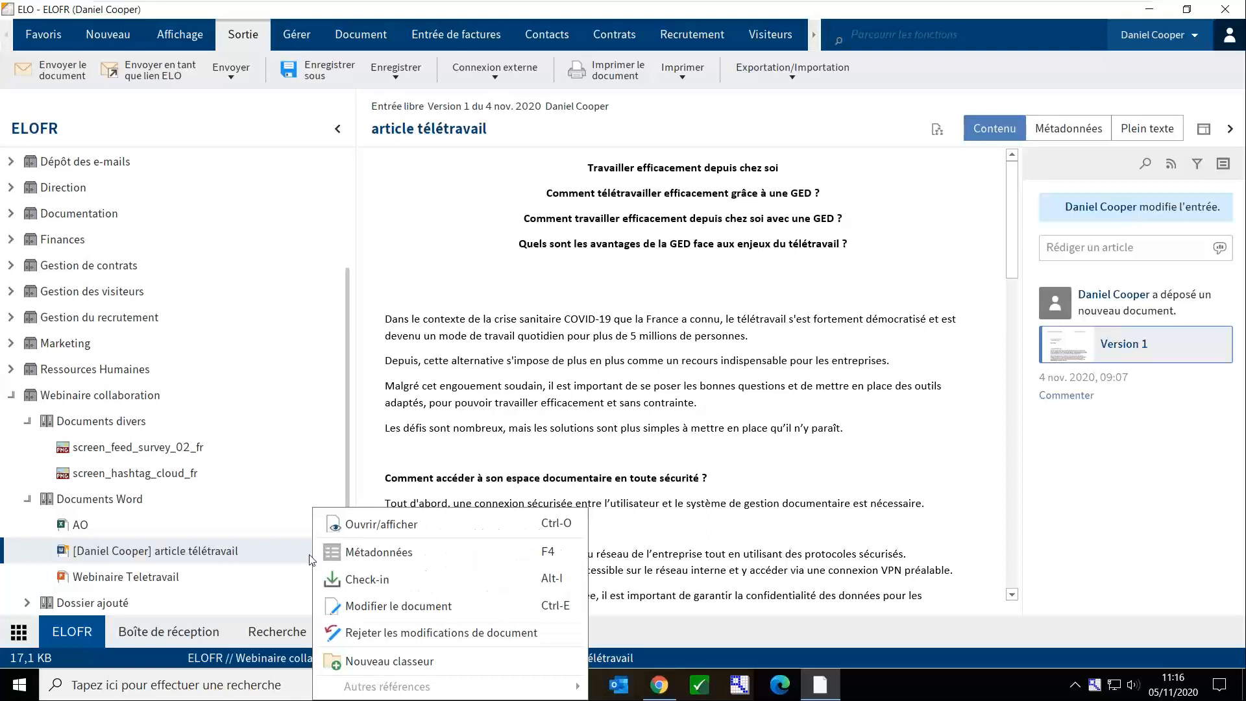
{"action": "left_click", "coordinate": [349, 584]}
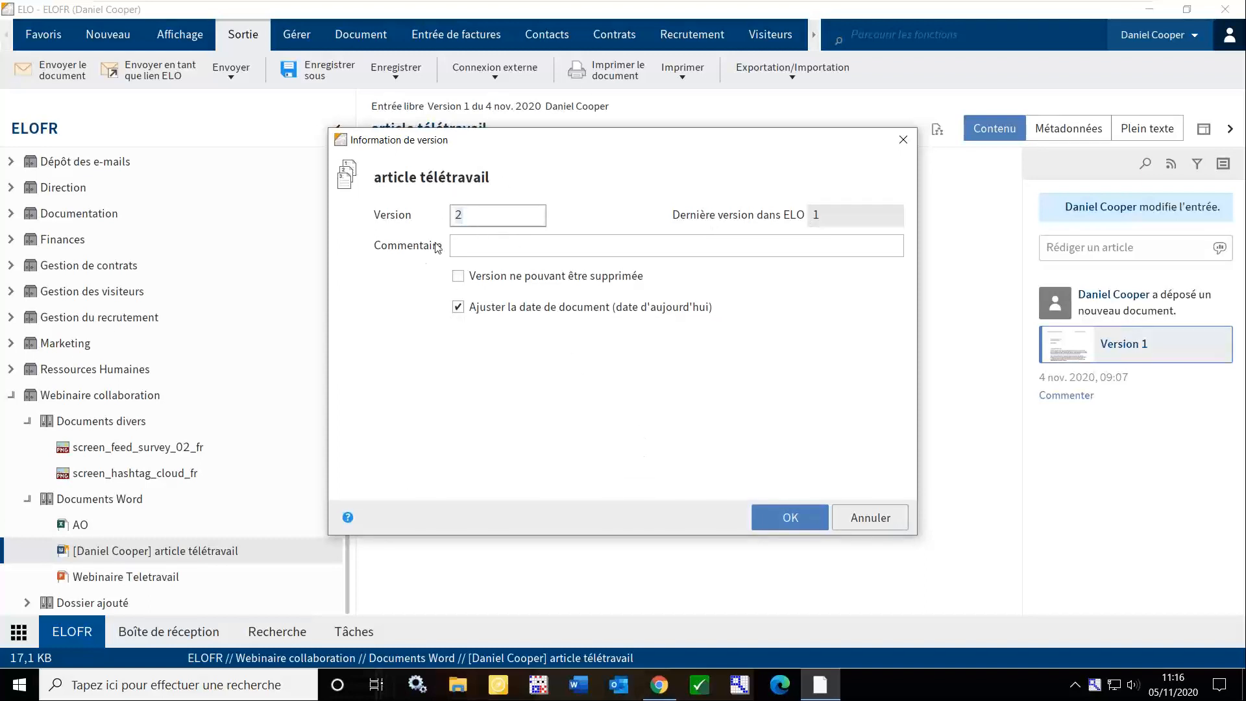
{"action": "left_click", "coordinate": [494, 249]}
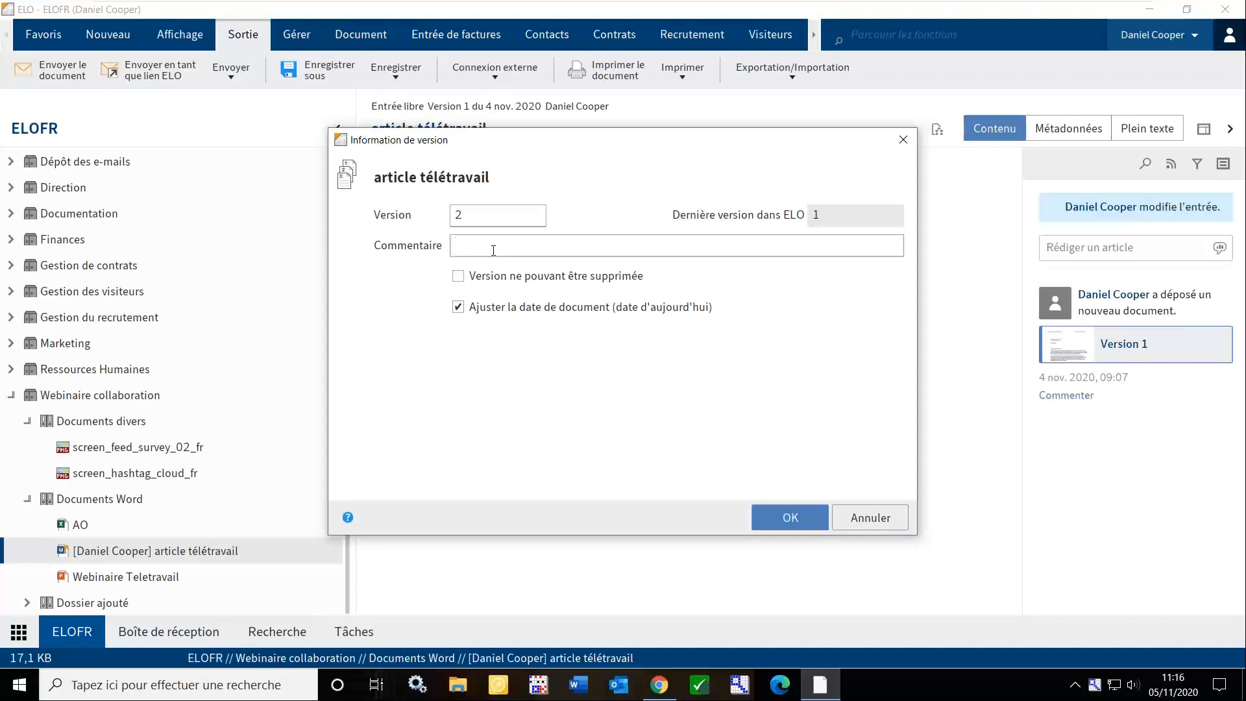
{"action": "type", "text": "choix du titre"}
{"action": "left_click", "coordinate": [804, 524]}
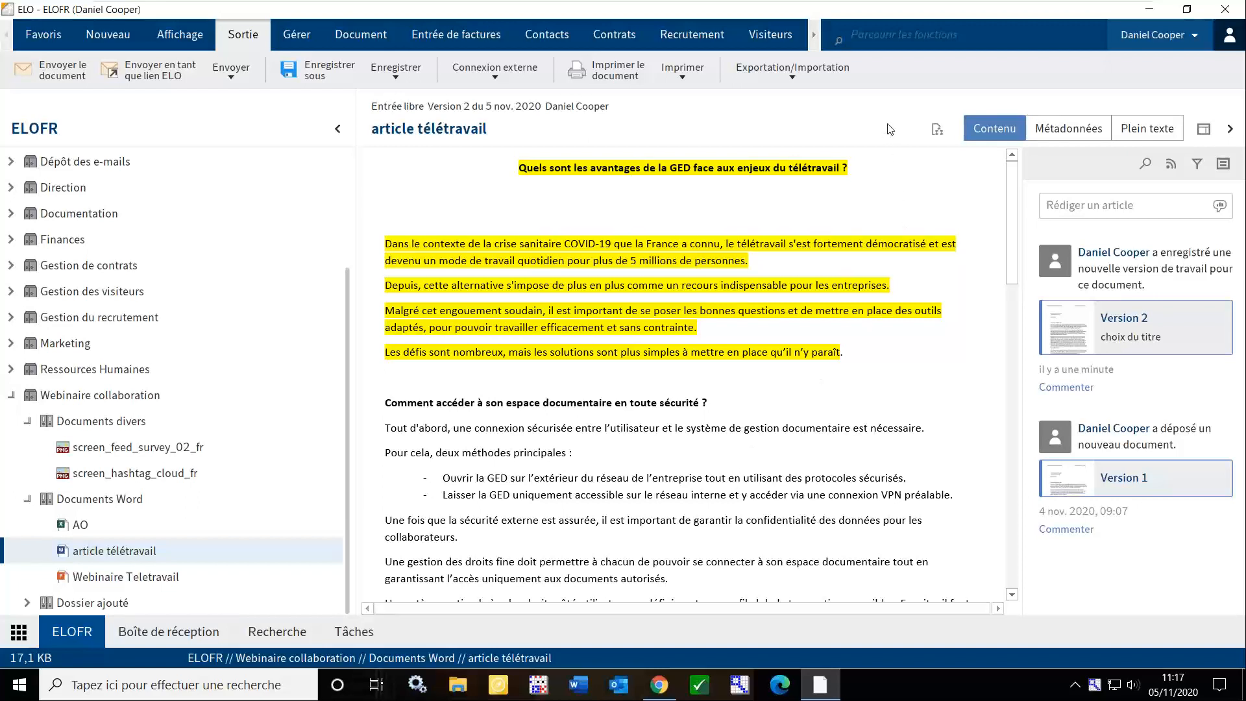
Search the functions for "ver" and open Versions de document for article télétravail
{"action": "left_click", "coordinate": [908, 39]}
{"action": "type", "text": "ver"}
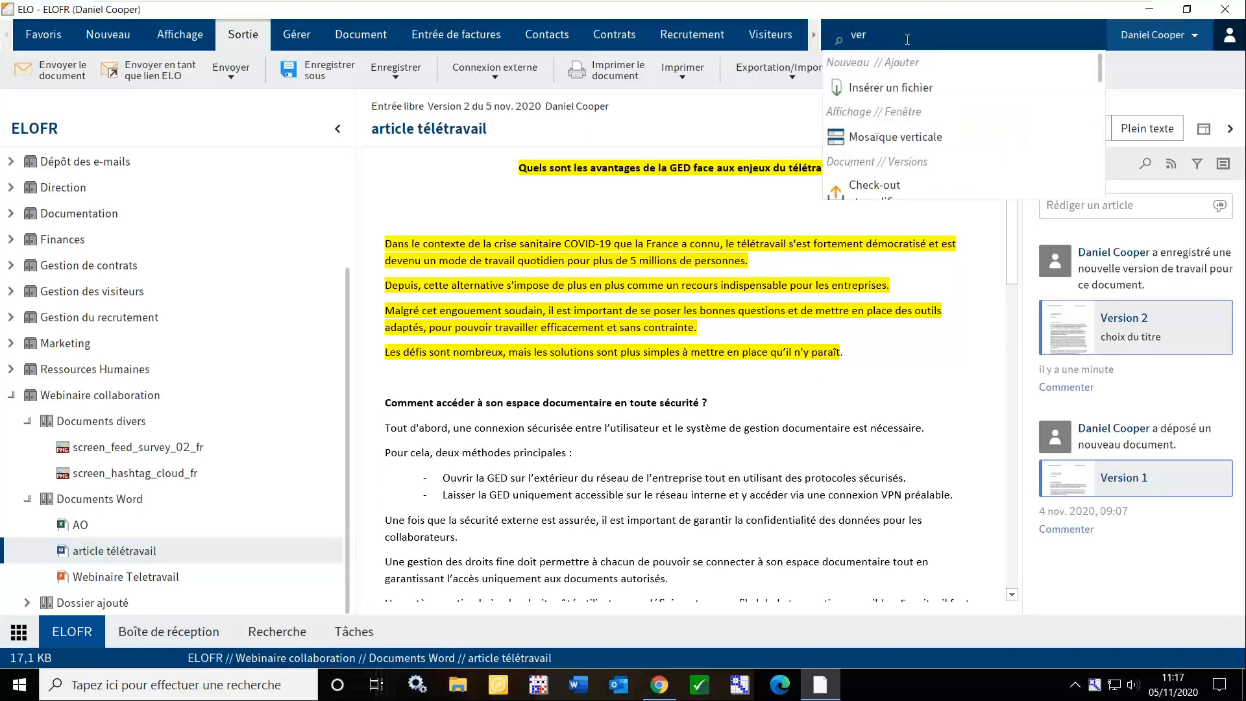
{"action": "scroll", "coordinate": [988, 62], "scroll_direction": "down", "scroll_amount": 3}
{"action": "scroll", "coordinate": [974, 117], "scroll_direction": "up", "scroll_amount": 3}
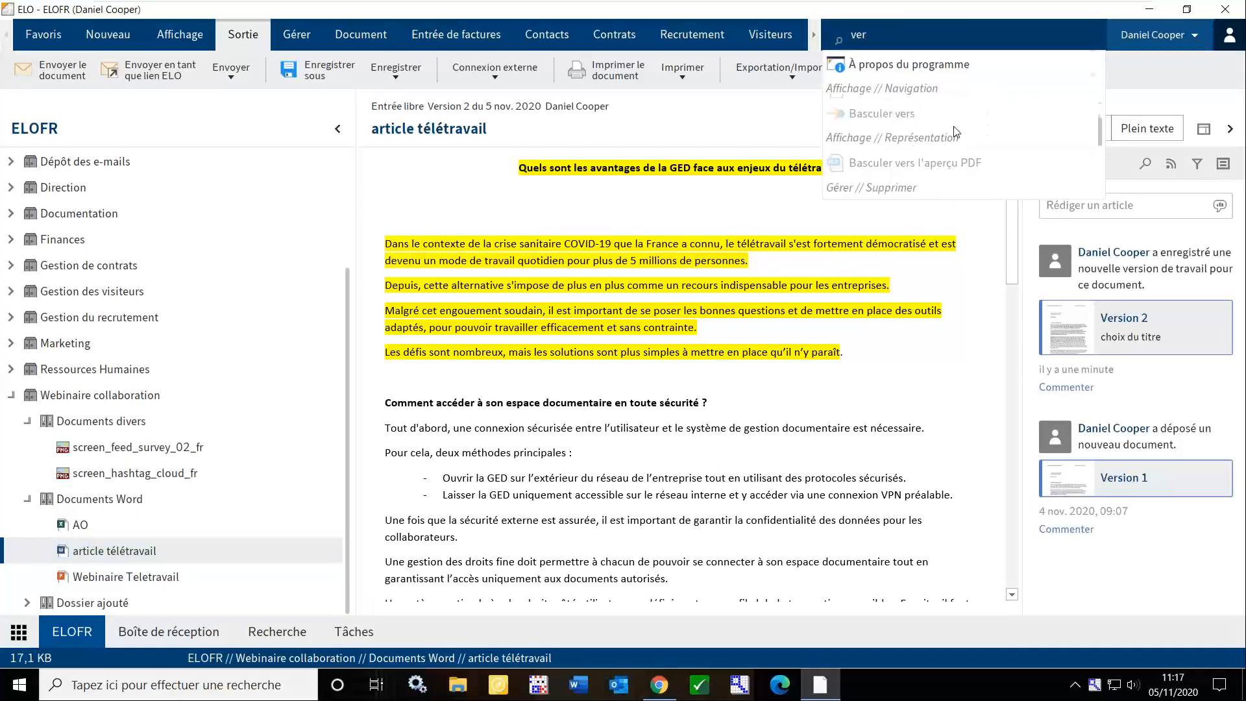
{"action": "scroll", "coordinate": [961, 120], "scroll_direction": "down", "scroll_amount": 3}
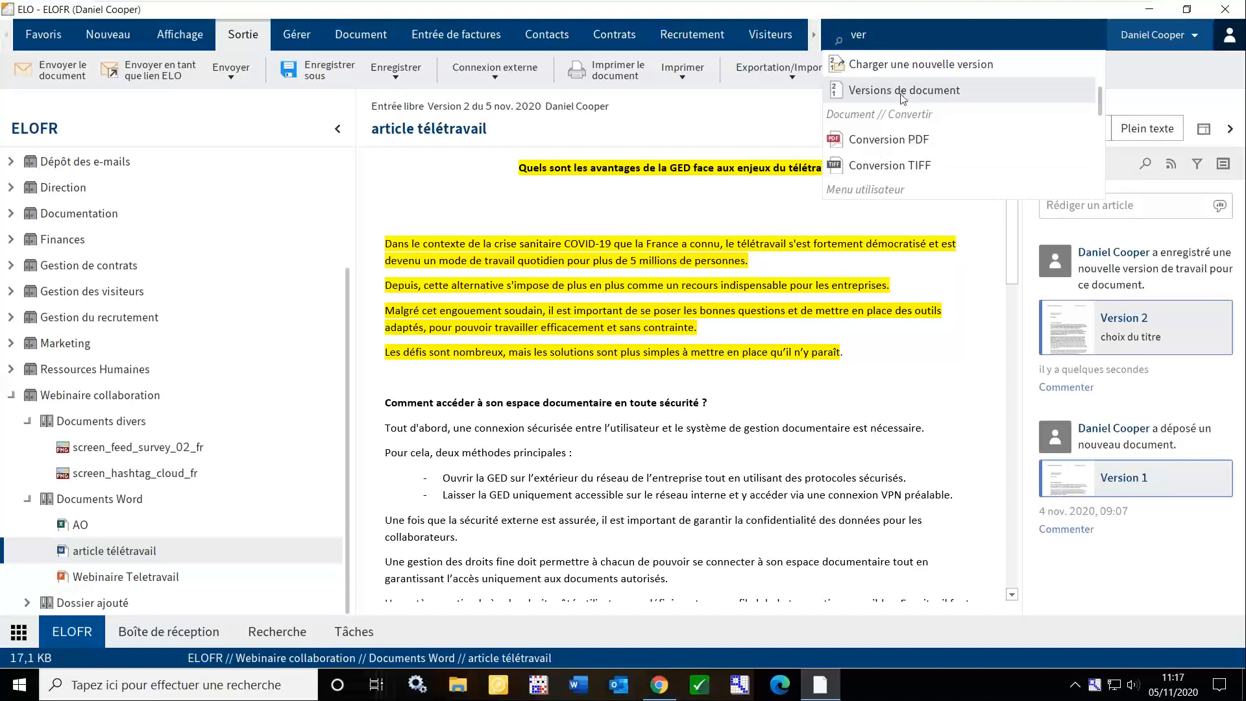
{"action": "left_click", "coordinate": [857, 91]}
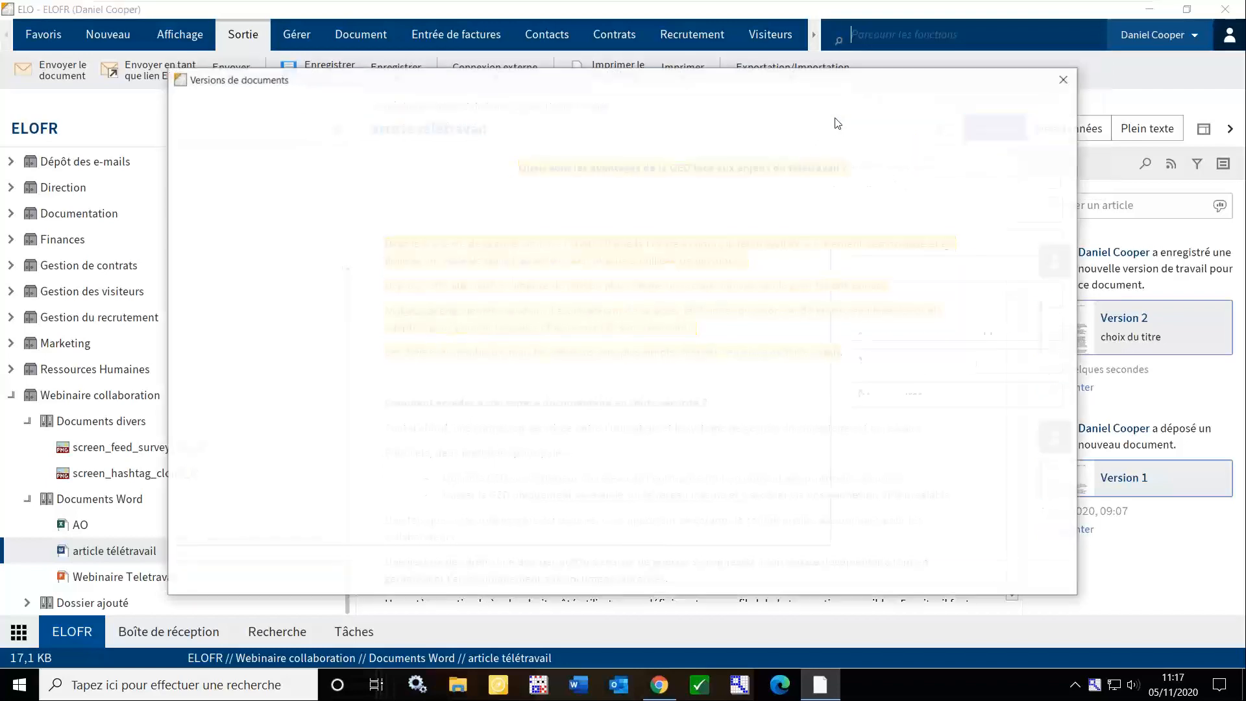
Look through the article's two versions and sort the list by version date, newest first
{"action": "left_click", "coordinate": [529, 192]}
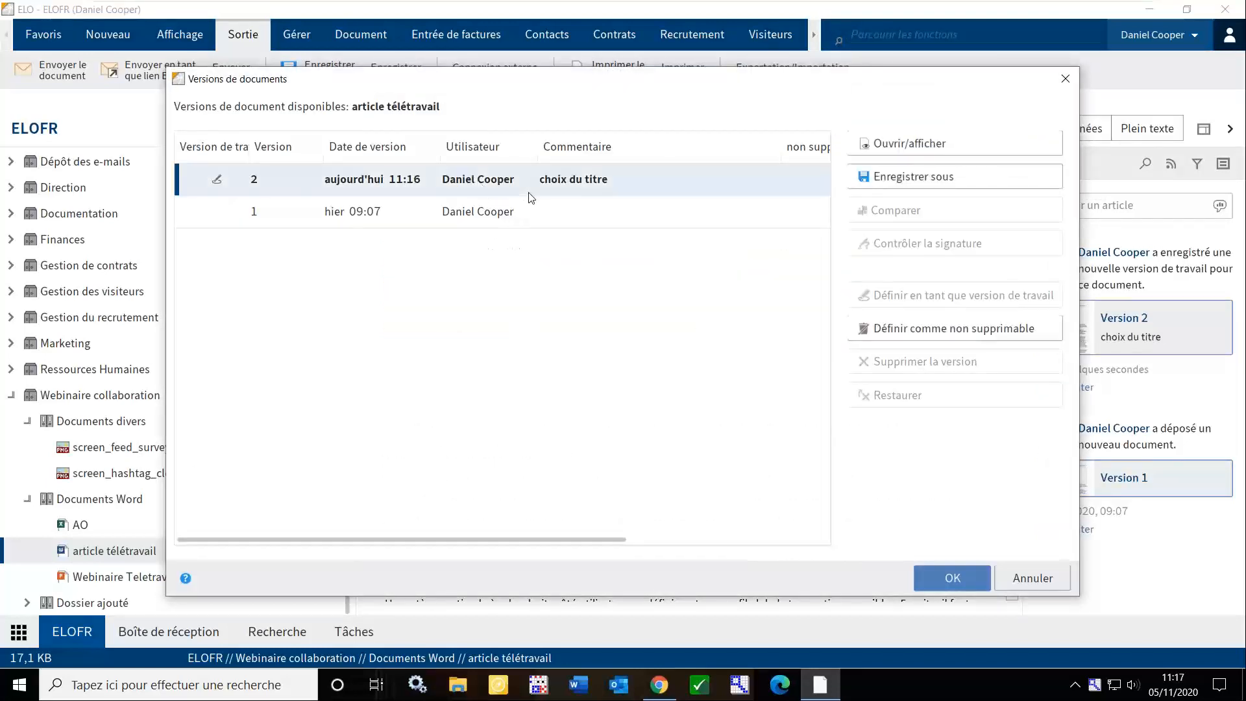
{"action": "left_click", "coordinate": [527, 213]}
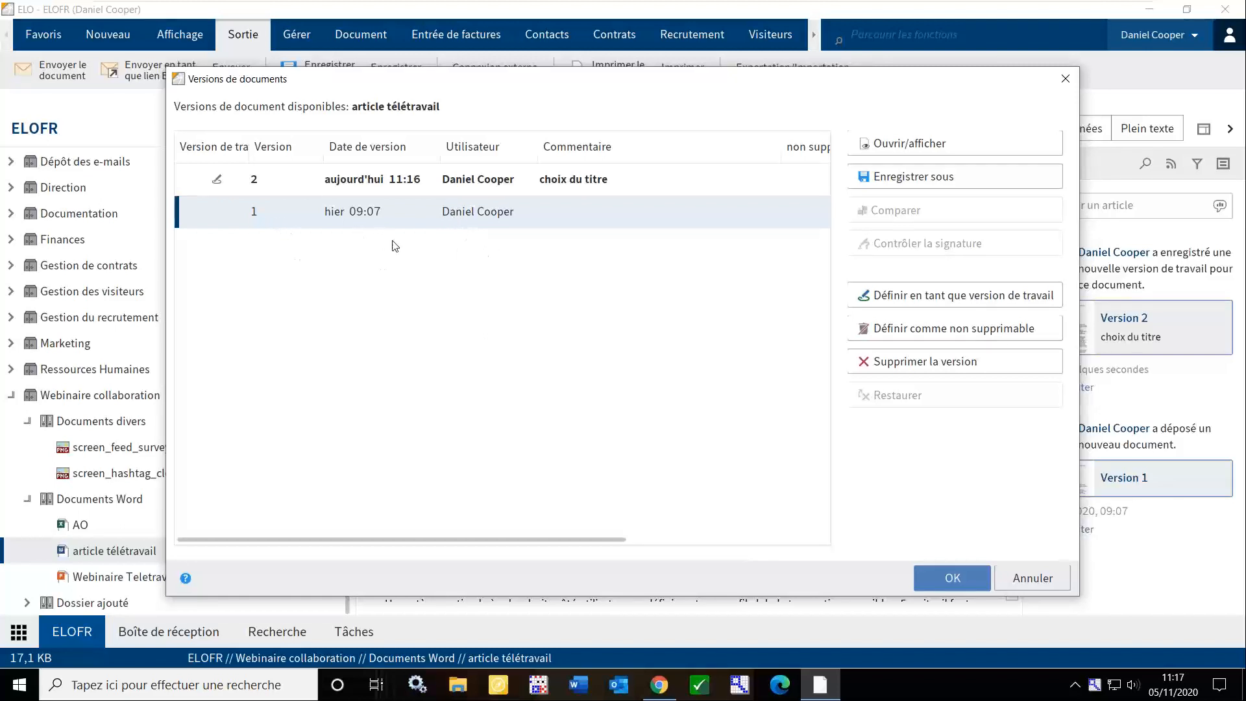
{"action": "left_click", "coordinate": [391, 158]}
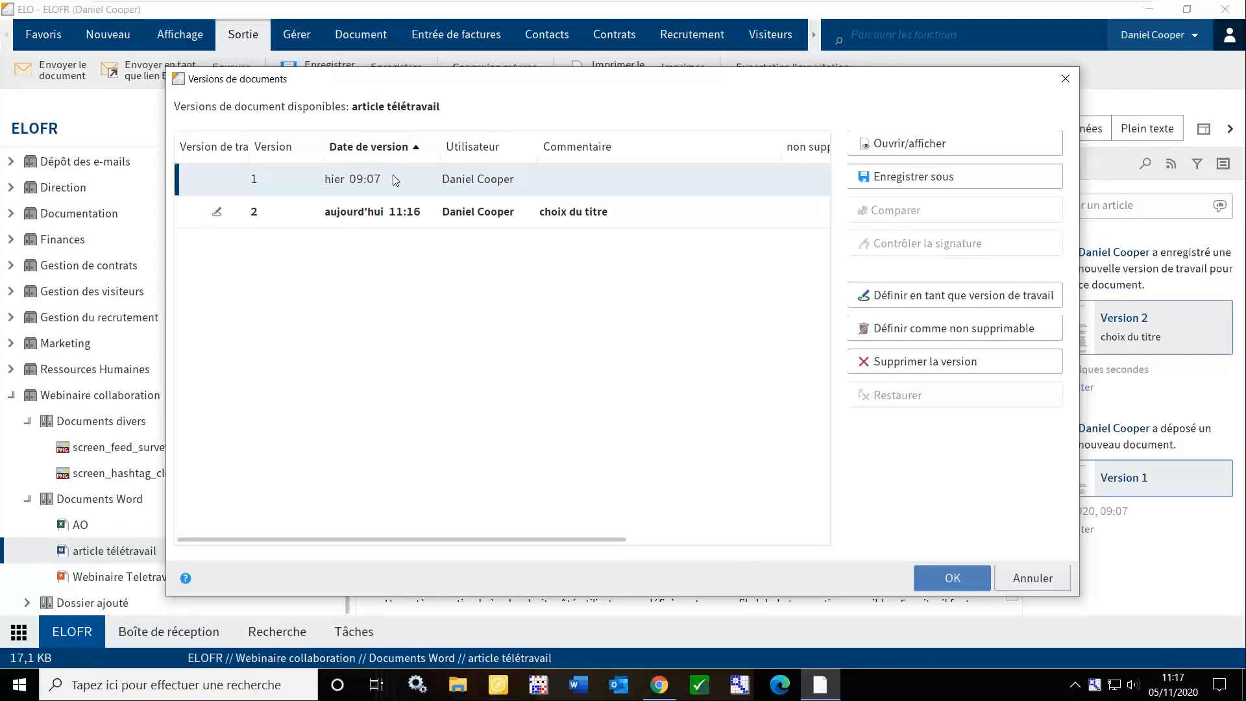
{"action": "left_click", "coordinate": [391, 159]}
{"action": "left_click", "coordinate": [388, 183]}
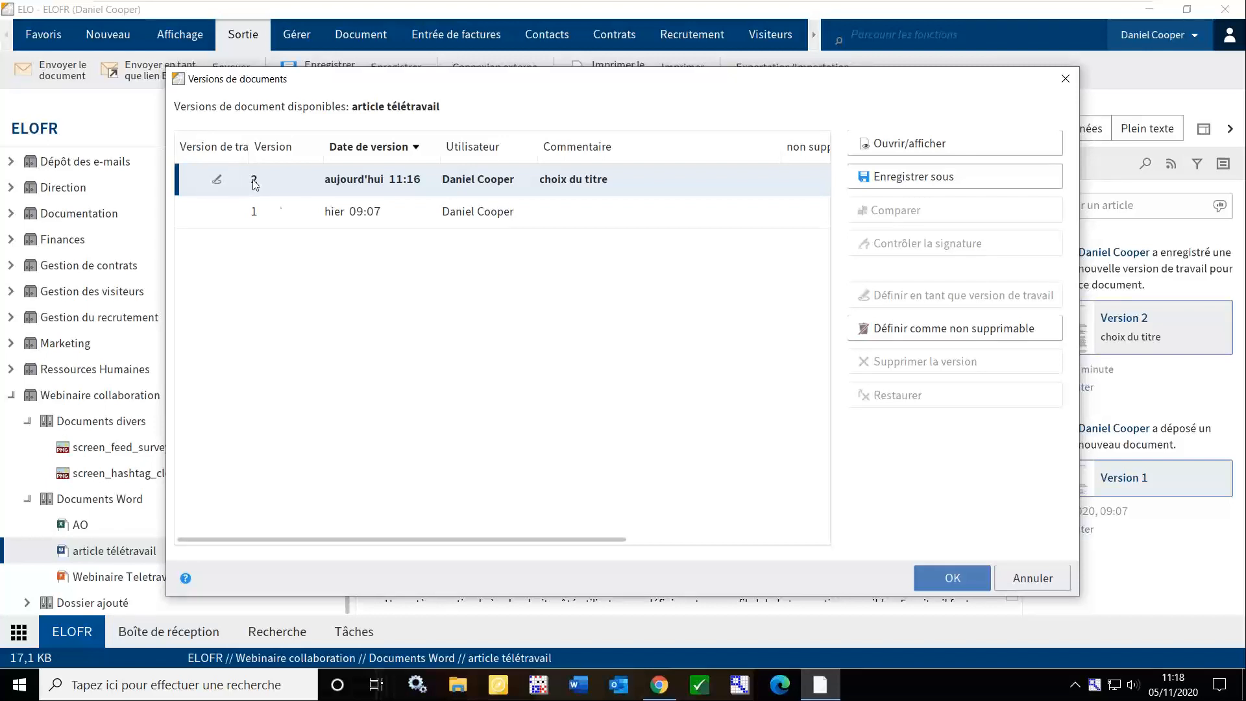
Define version 1 of article télétravail as the working version
{"action": "left_click", "coordinate": [435, 222]}
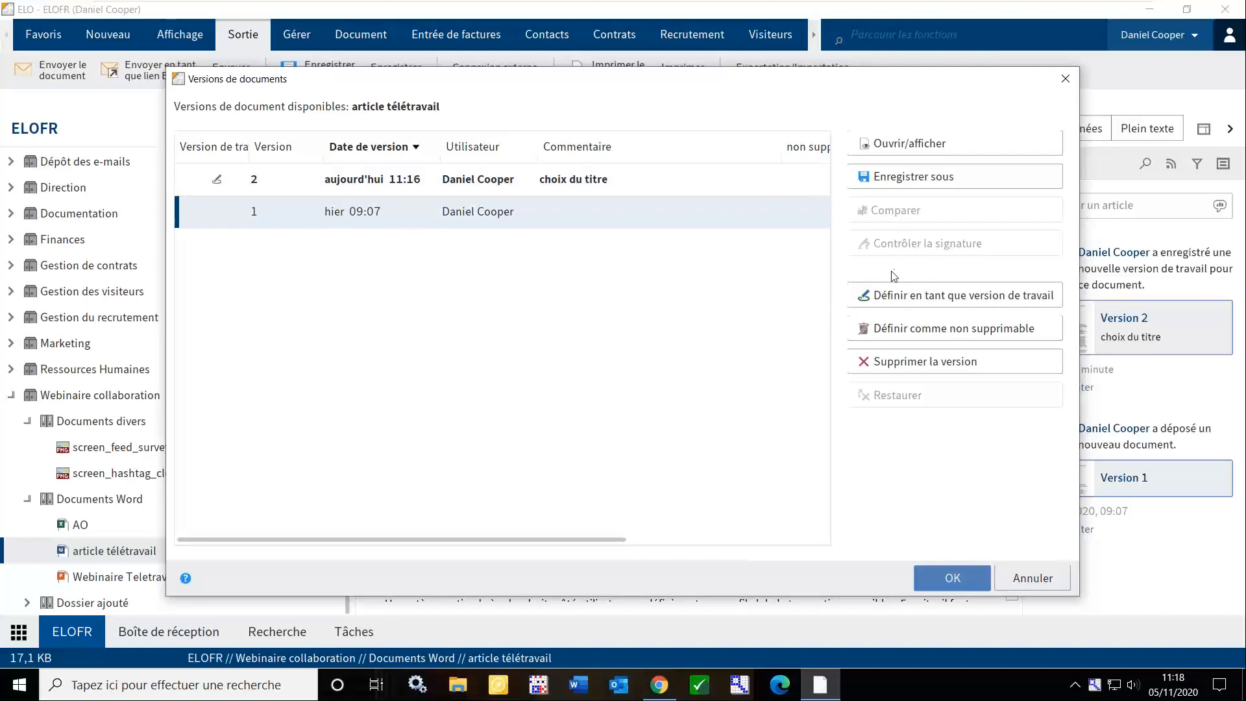
{"action": "left_click", "coordinate": [916, 295]}
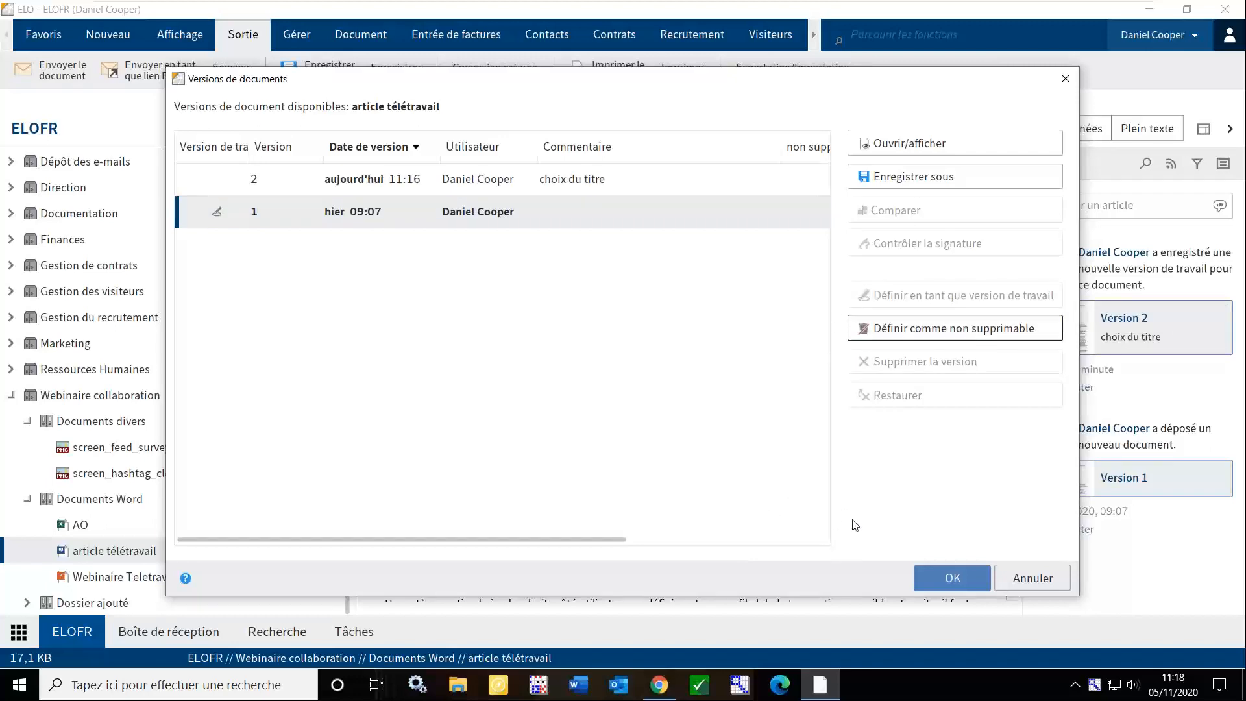
{"action": "left_click", "coordinate": [933, 578]}
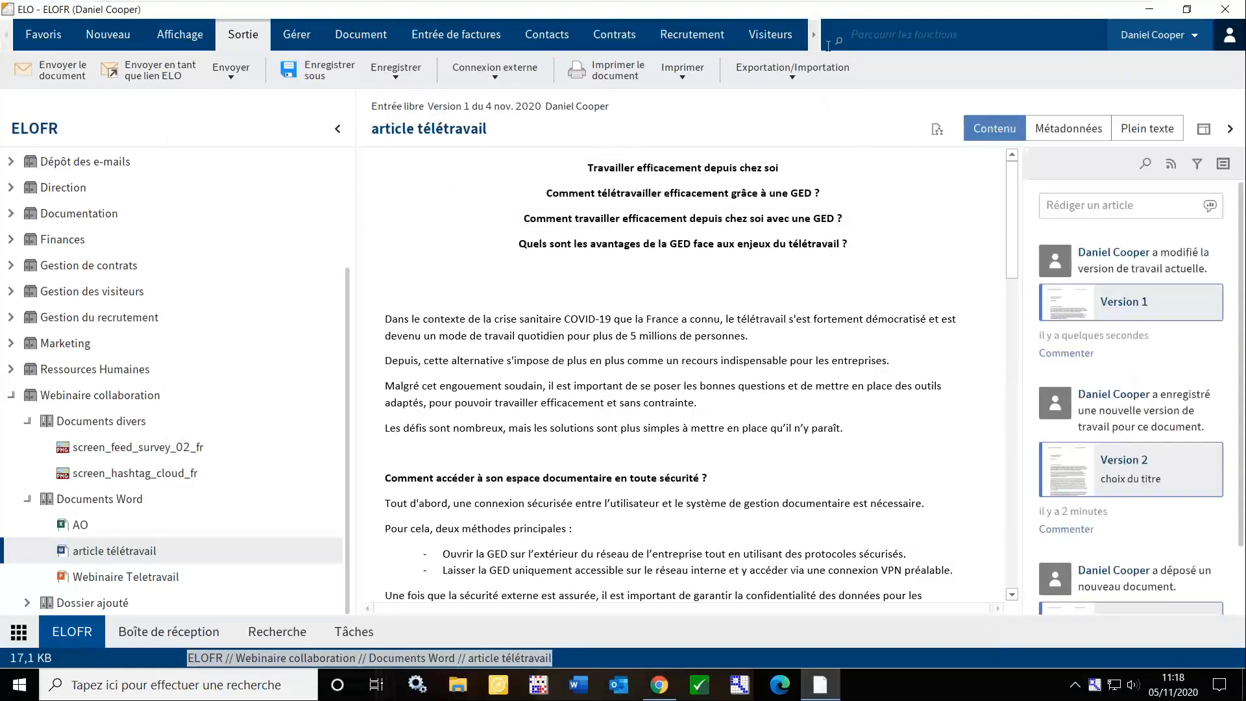
Reopen the article's document versions and define version 2, "choix du titre", as the working version again
{"action": "left_click", "coordinate": [879, 36]}
{"action": "type", "text": "ver"}
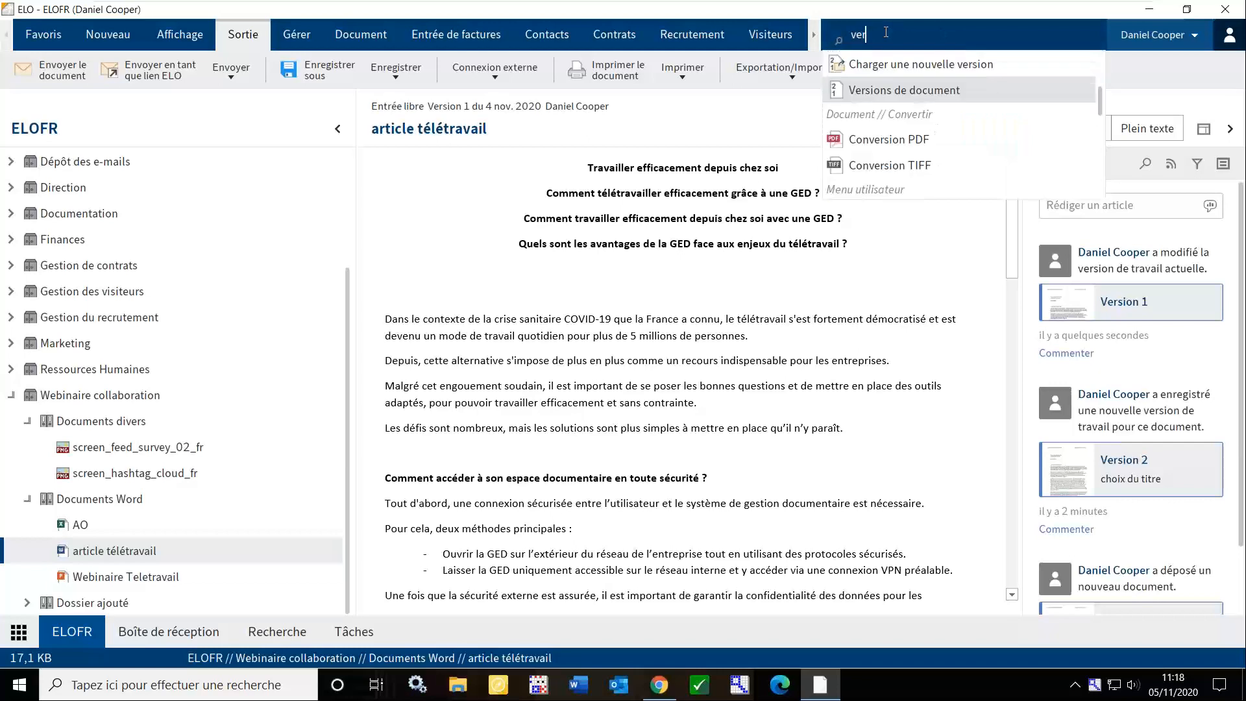
{"action": "left_click", "coordinate": [900, 94]}
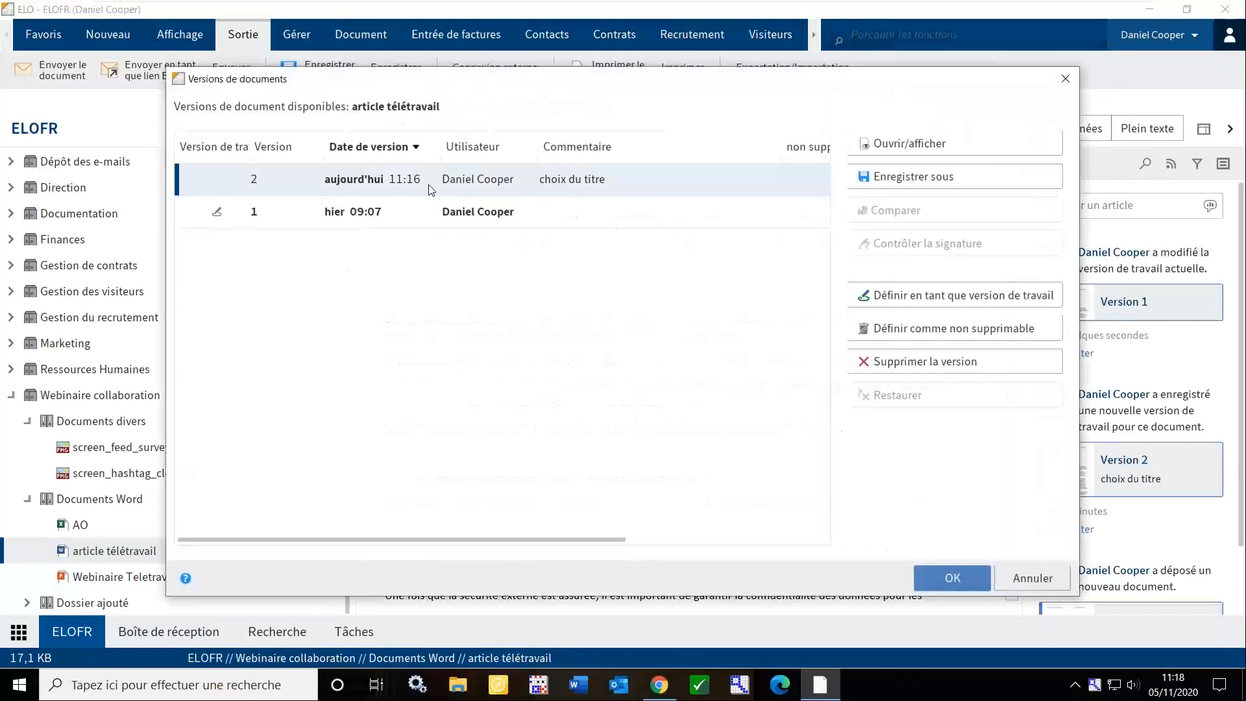
{"action": "left_click", "coordinate": [979, 295]}
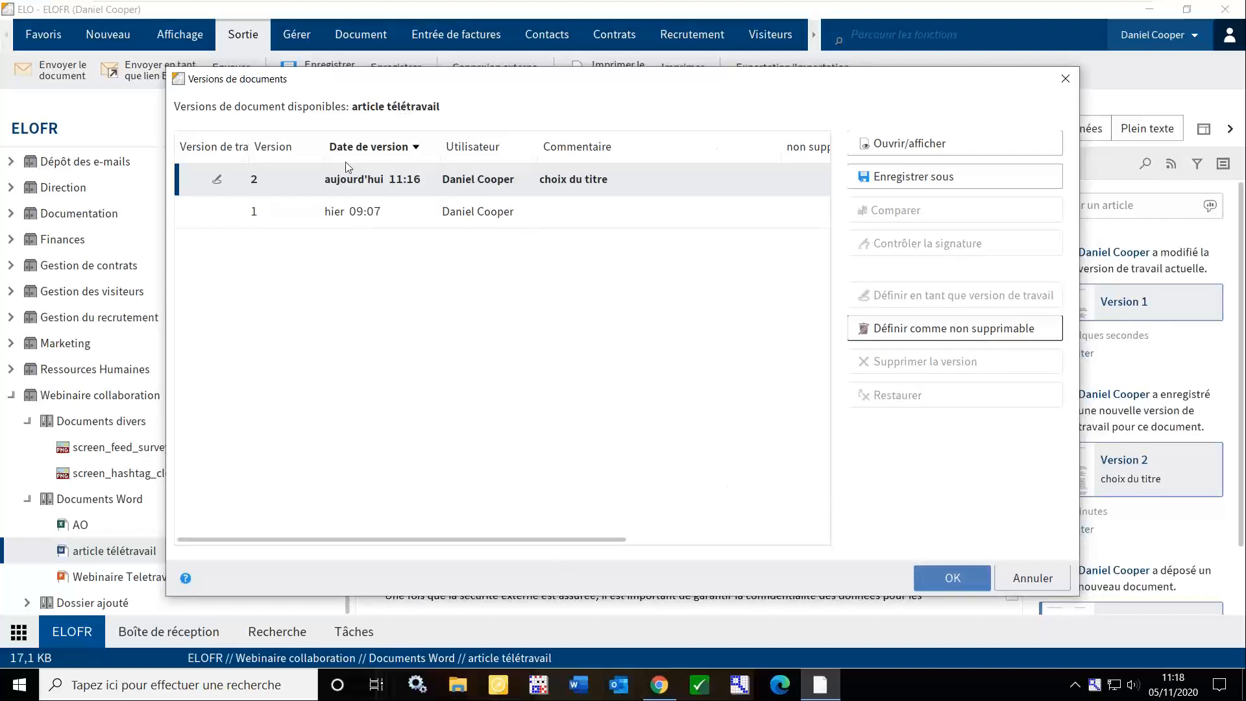
{"action": "left_click", "coordinate": [931, 579]}
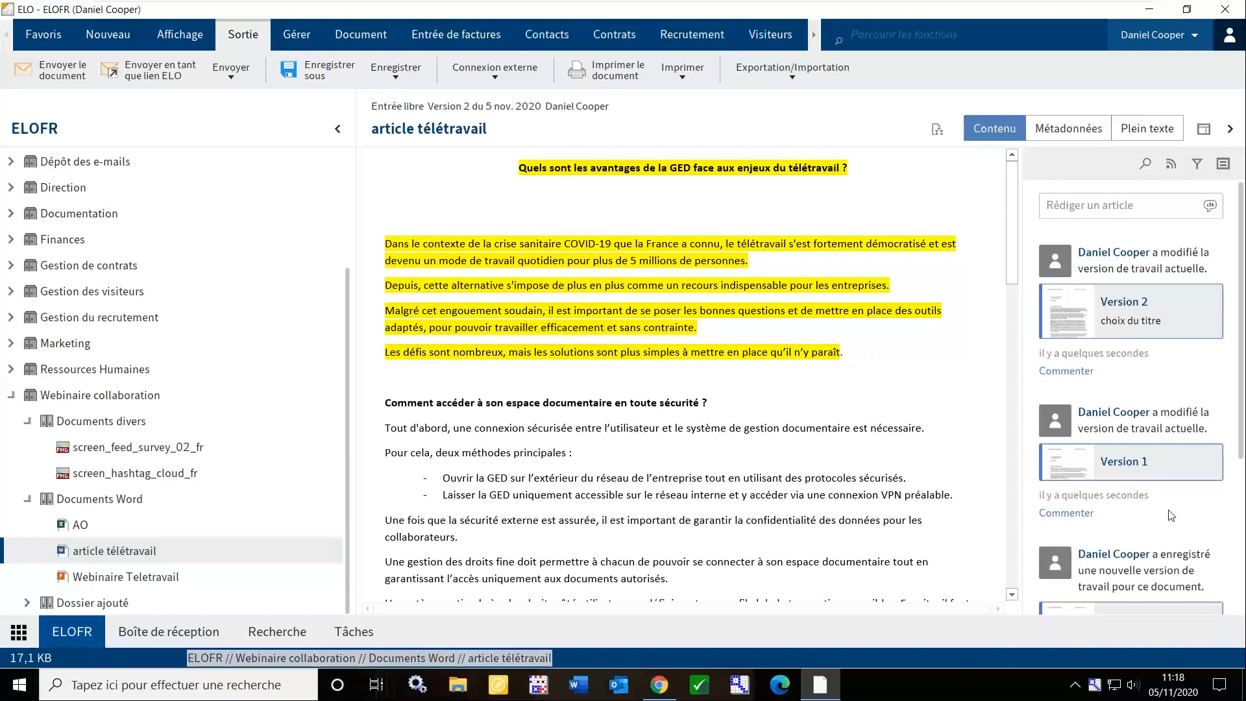
Review the version history entries in the article's news feed, including the latest working-version change
{"action": "scroll", "coordinate": [1118, 496], "scroll_direction": "down", "scroll_amount": 3}
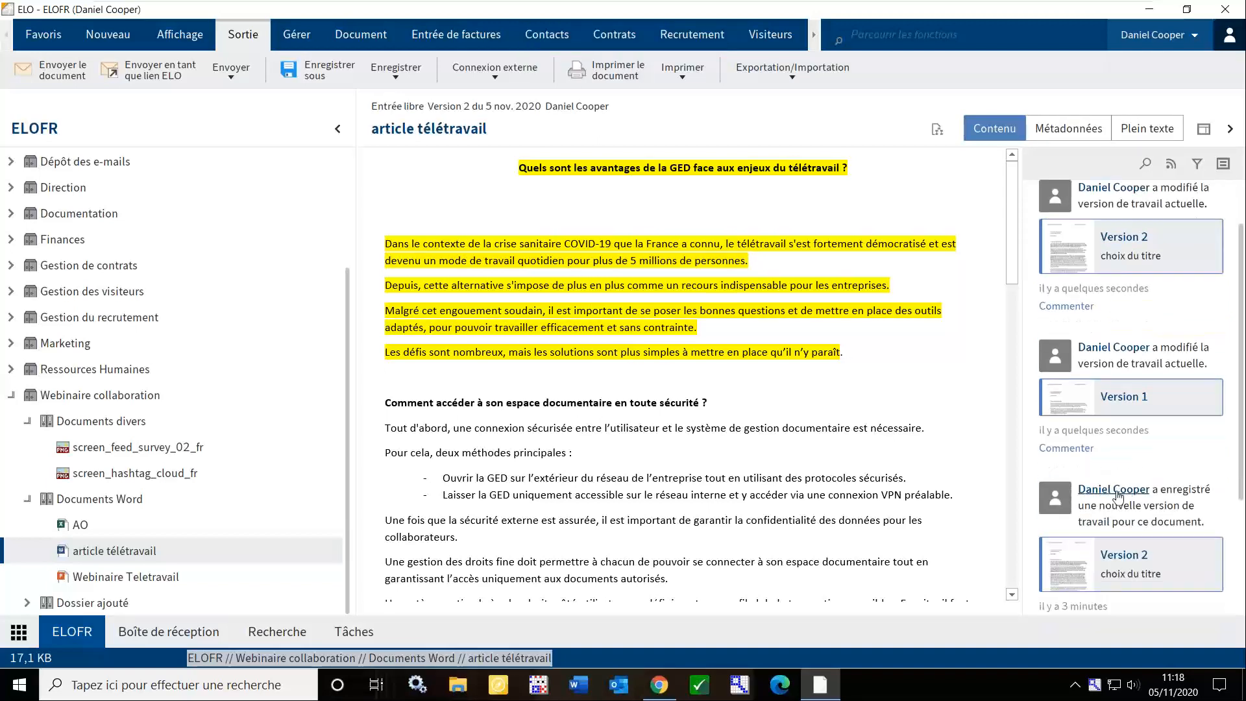
{"action": "scroll", "coordinate": [1121, 500], "scroll_direction": "down", "scroll_amount": 1}
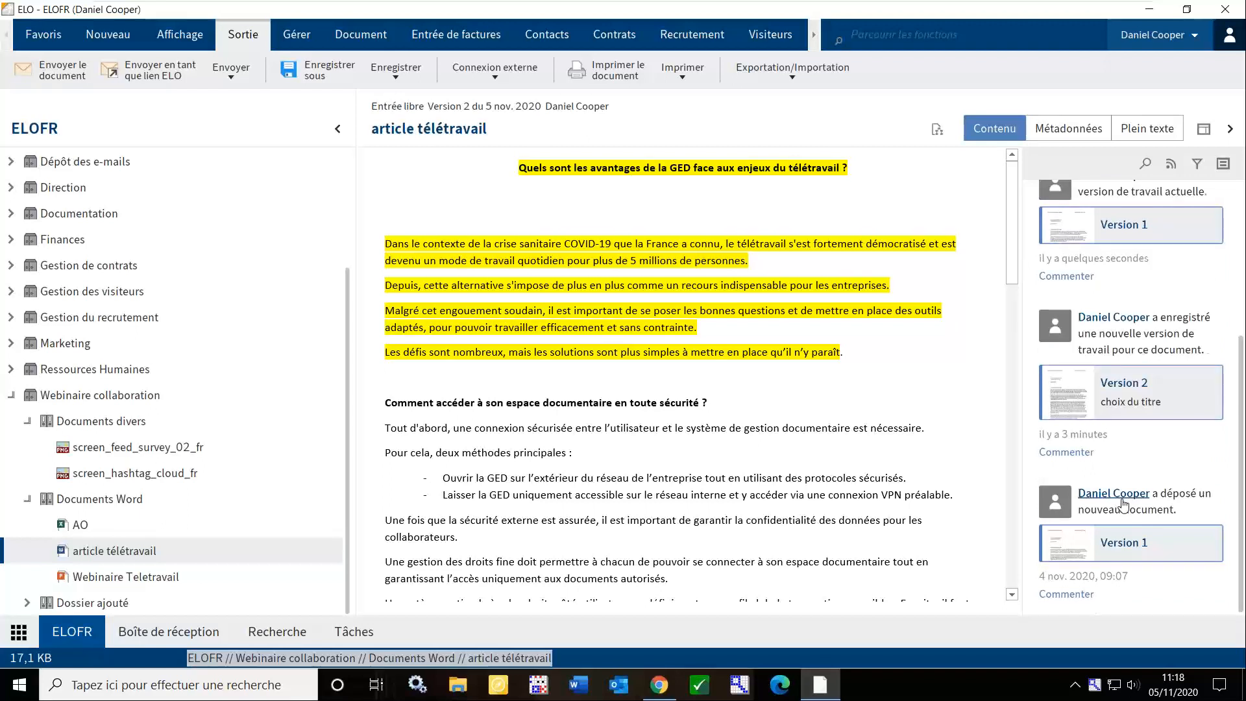
{"action": "scroll", "coordinate": [1130, 474], "scroll_direction": "up", "scroll_amount": 3}
{"action": "scroll", "coordinate": [1139, 448], "scroll_direction": "up", "scroll_amount": 2}
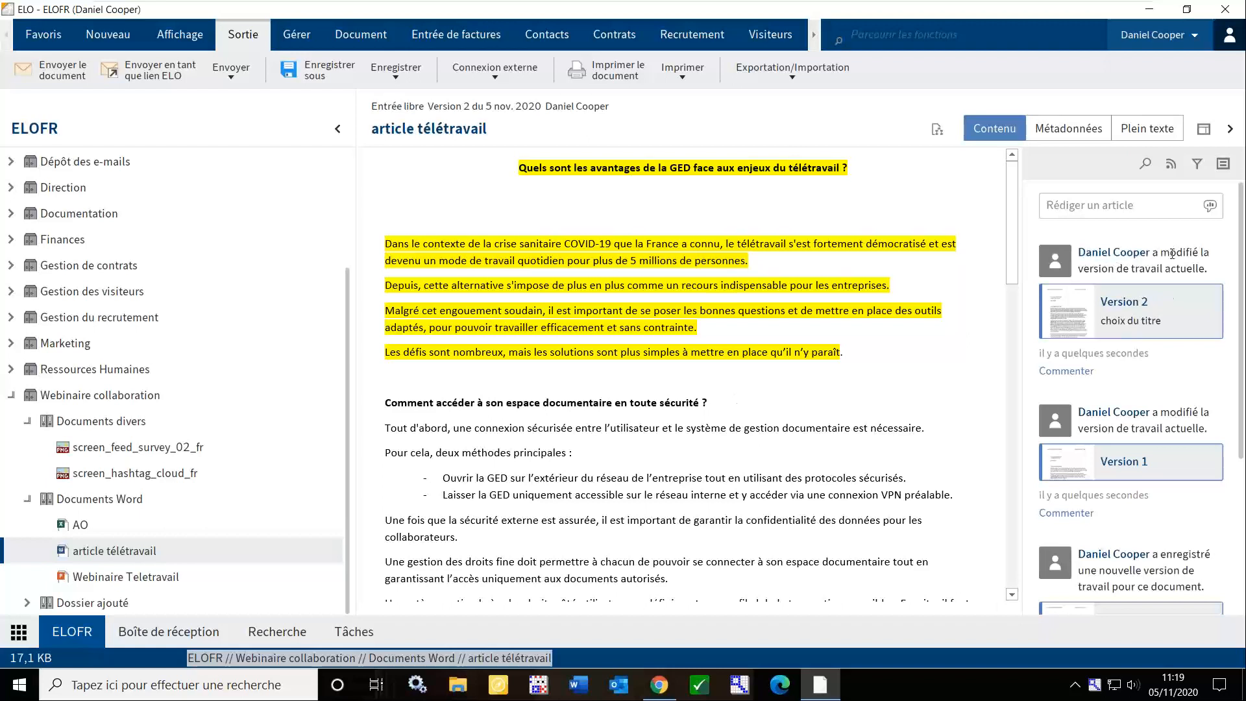
{"action": "left_click_drag", "start_coordinate": [1171, 252], "coordinate": [1146, 321]}
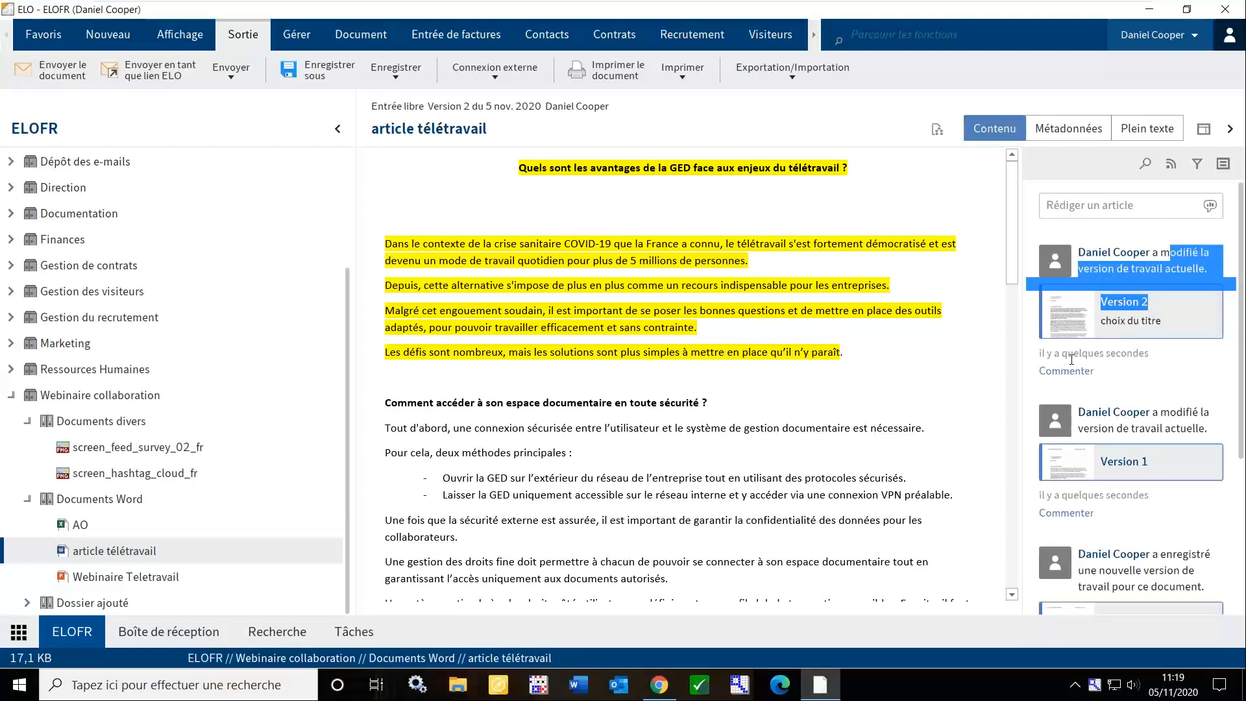
{"action": "left_click_drag", "start_coordinate": [1068, 354], "coordinate": [1162, 342]}
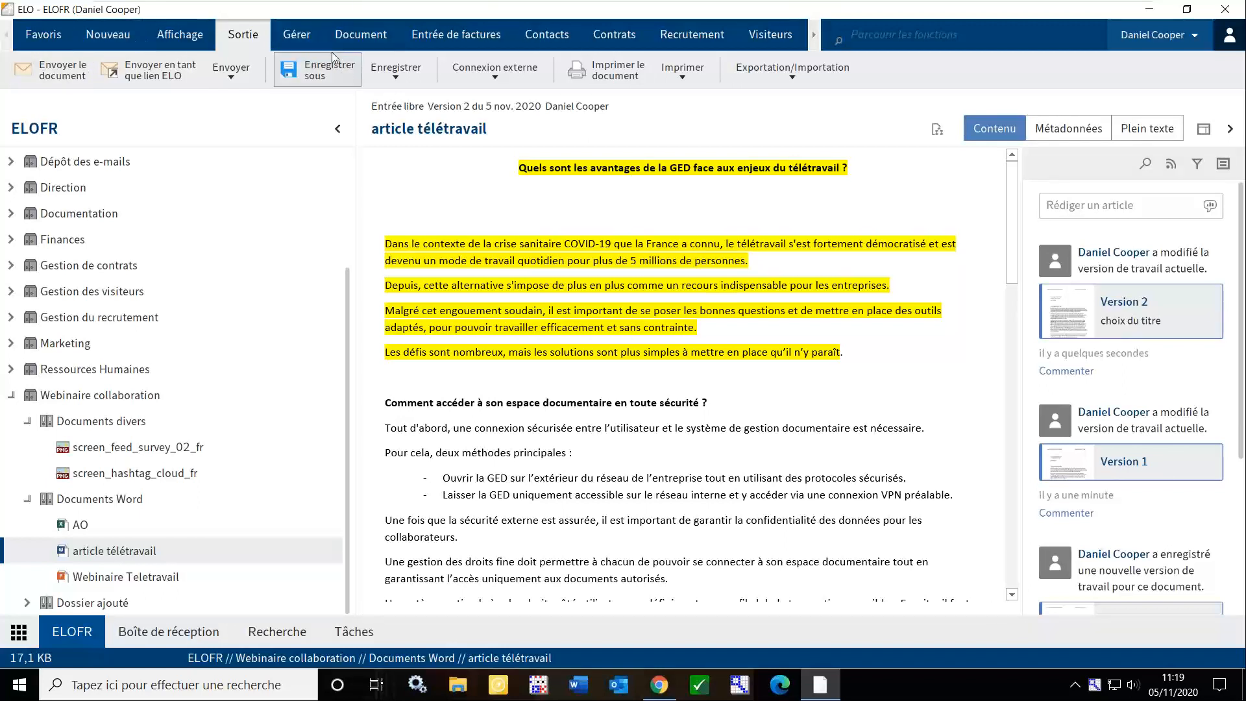
Create an ad-hoc process for article télétravail with parallel approval and add the first suggested user as approver
{"action": "left_click", "coordinate": [121, 41]}
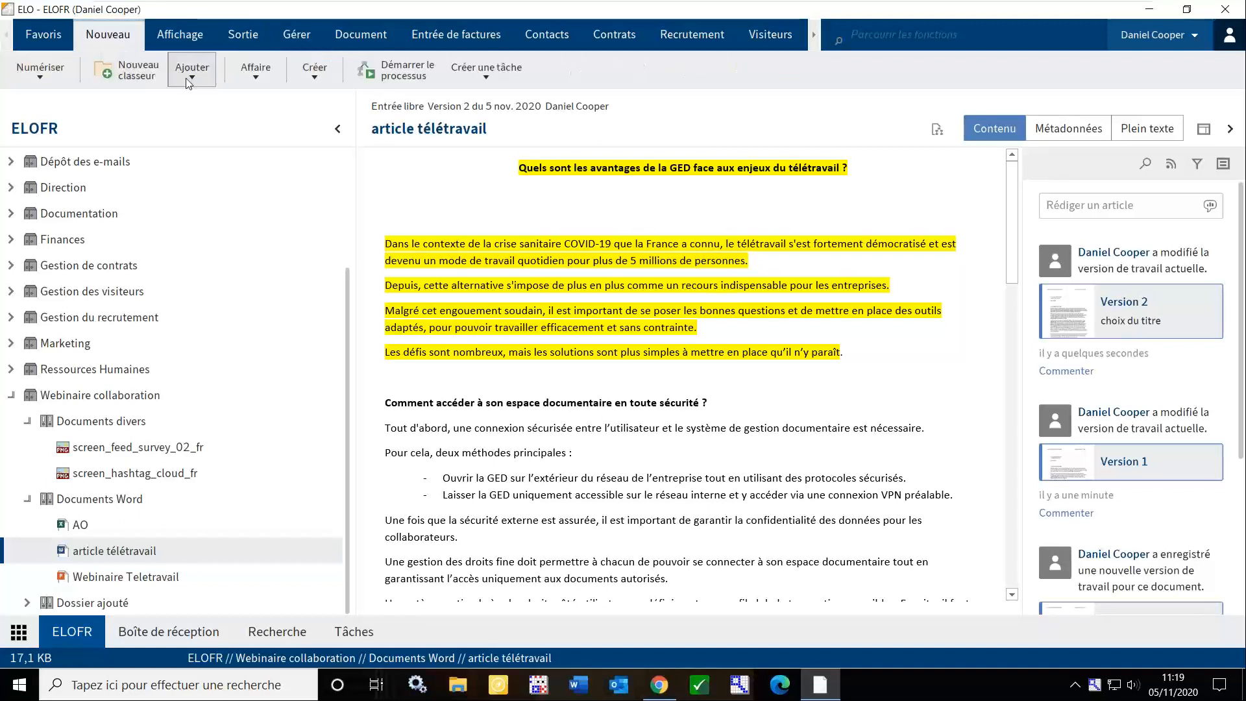
{"action": "left_click", "coordinate": [483, 78]}
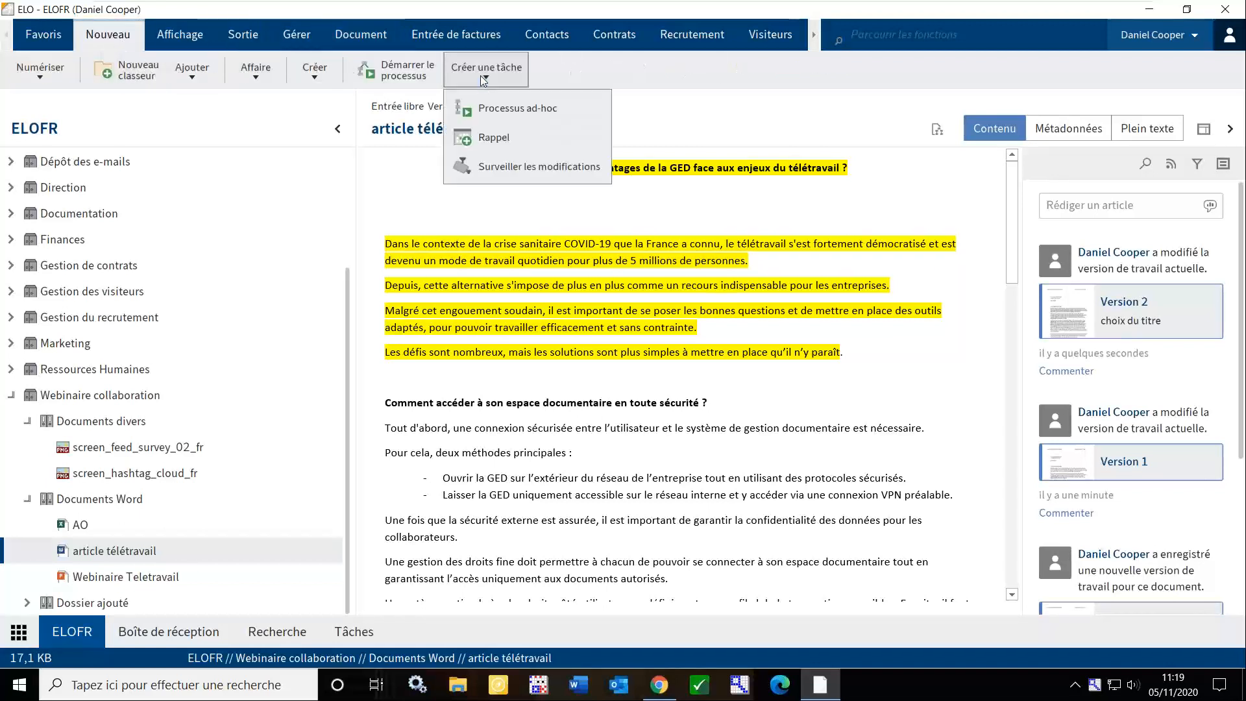
{"action": "left_click", "coordinate": [494, 111]}
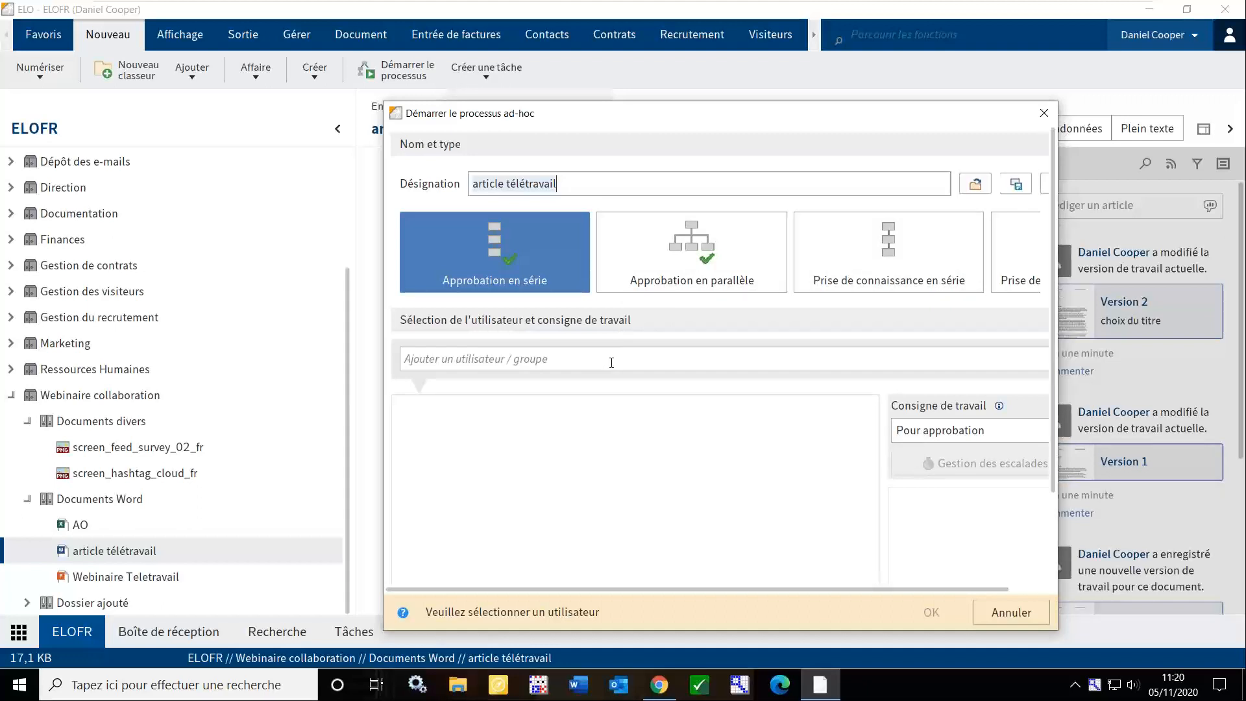
{"action": "left_click", "coordinate": [679, 260]}
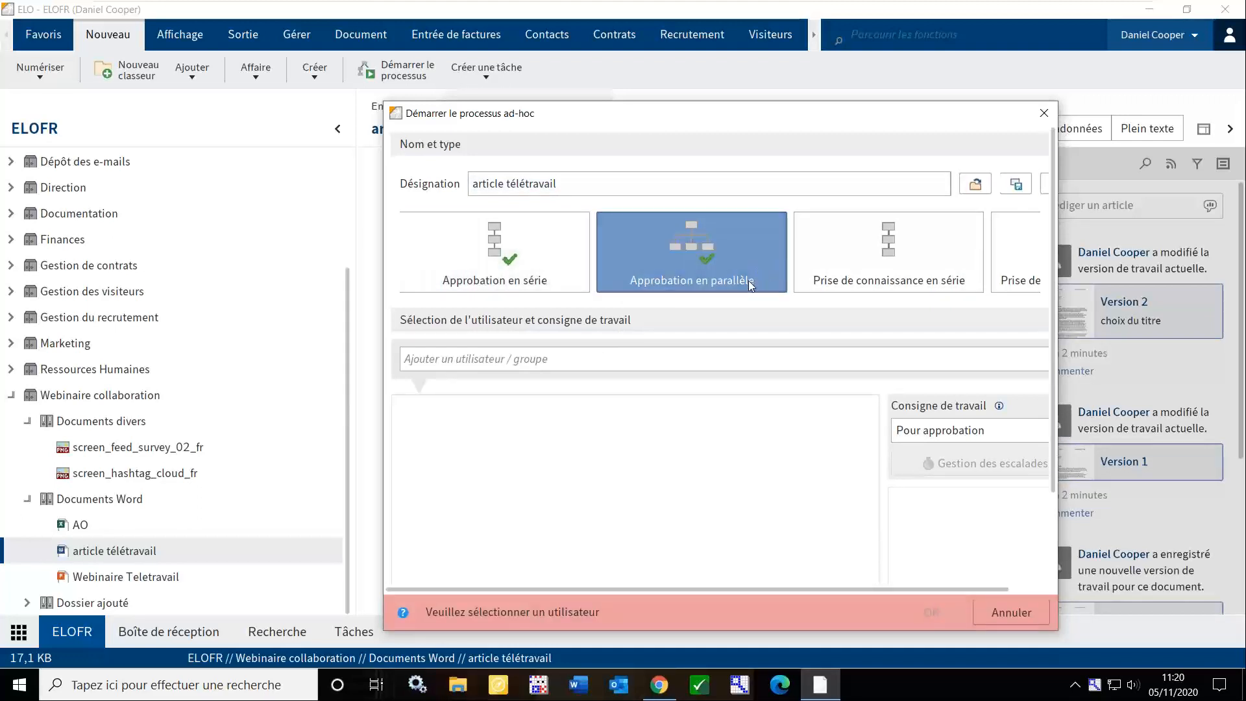
{"action": "left_click", "coordinate": [556, 351]}
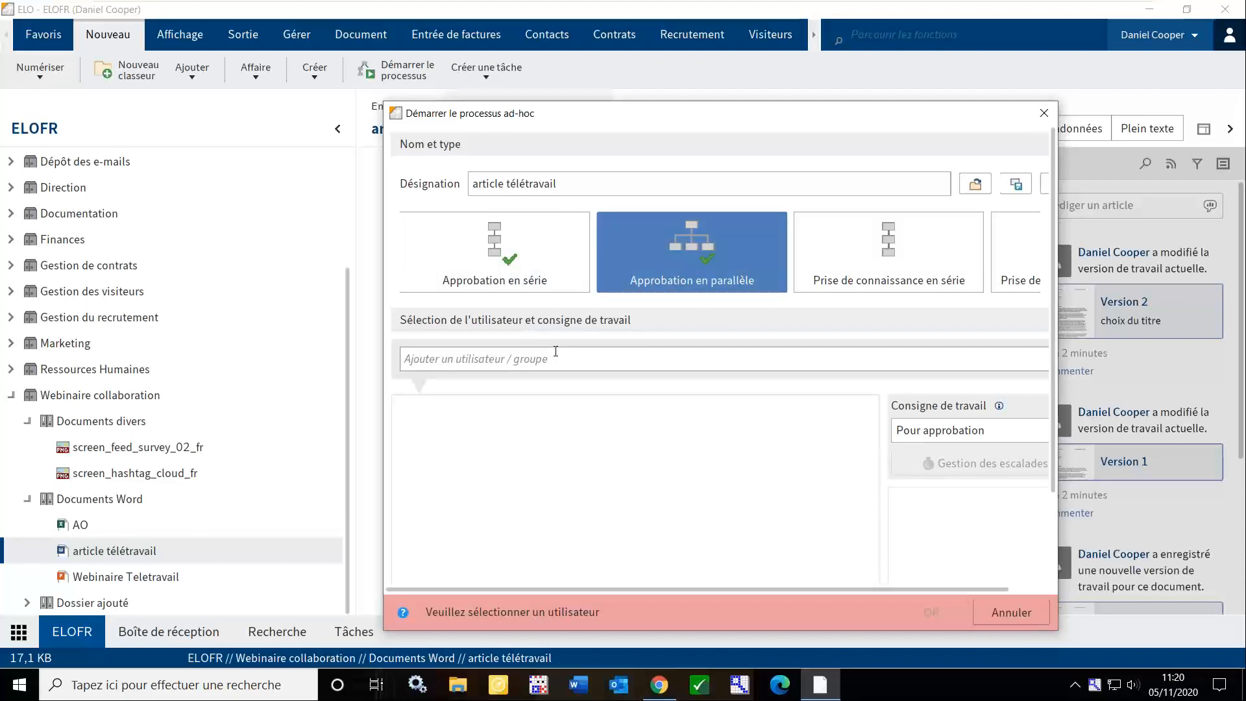
{"action": "type", "text": "le"}
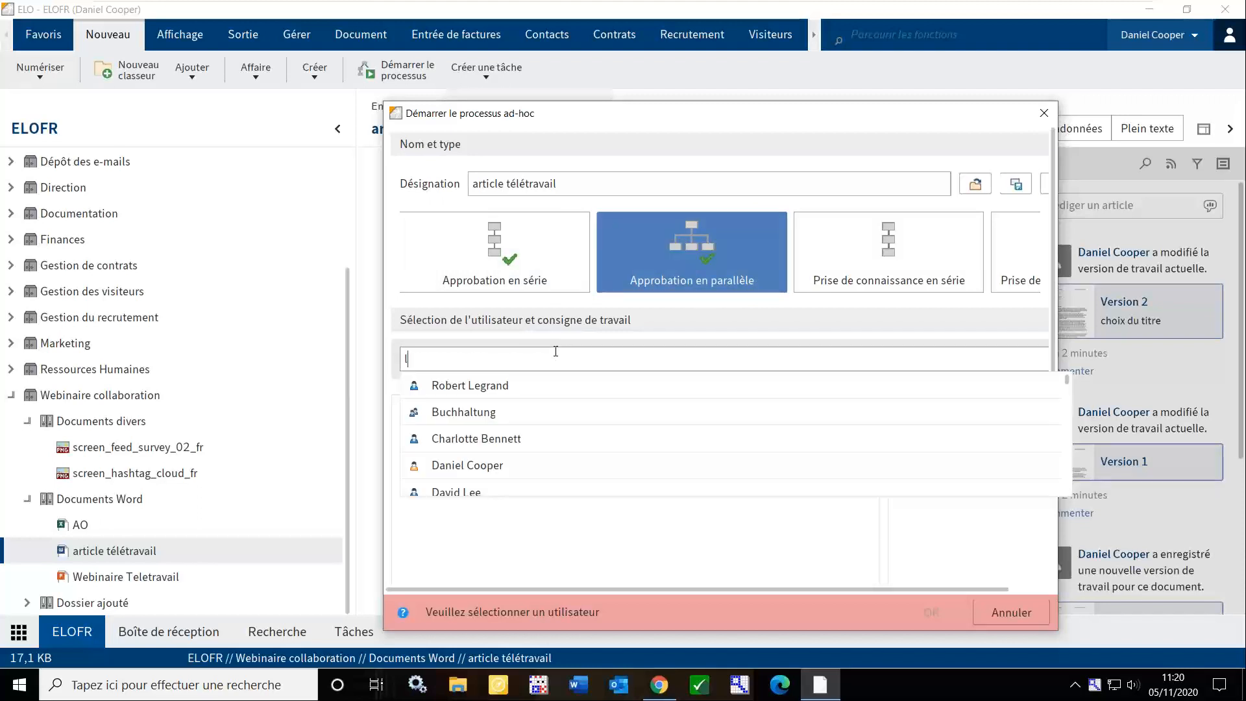
{"action": "left_click", "coordinate": [489, 388]}
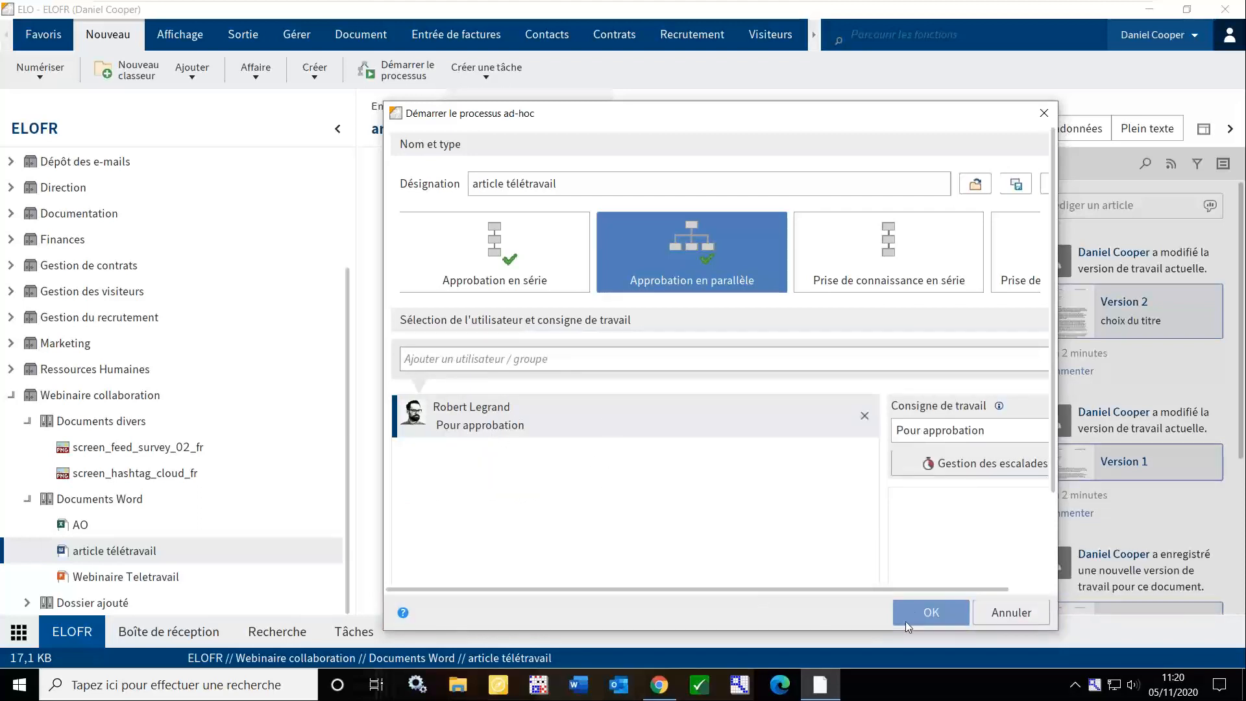
Set the approver's escalation to 2 days with an overdue message to another colleague, and start the ad-hoc process
{"action": "left_click", "coordinate": [991, 465]}
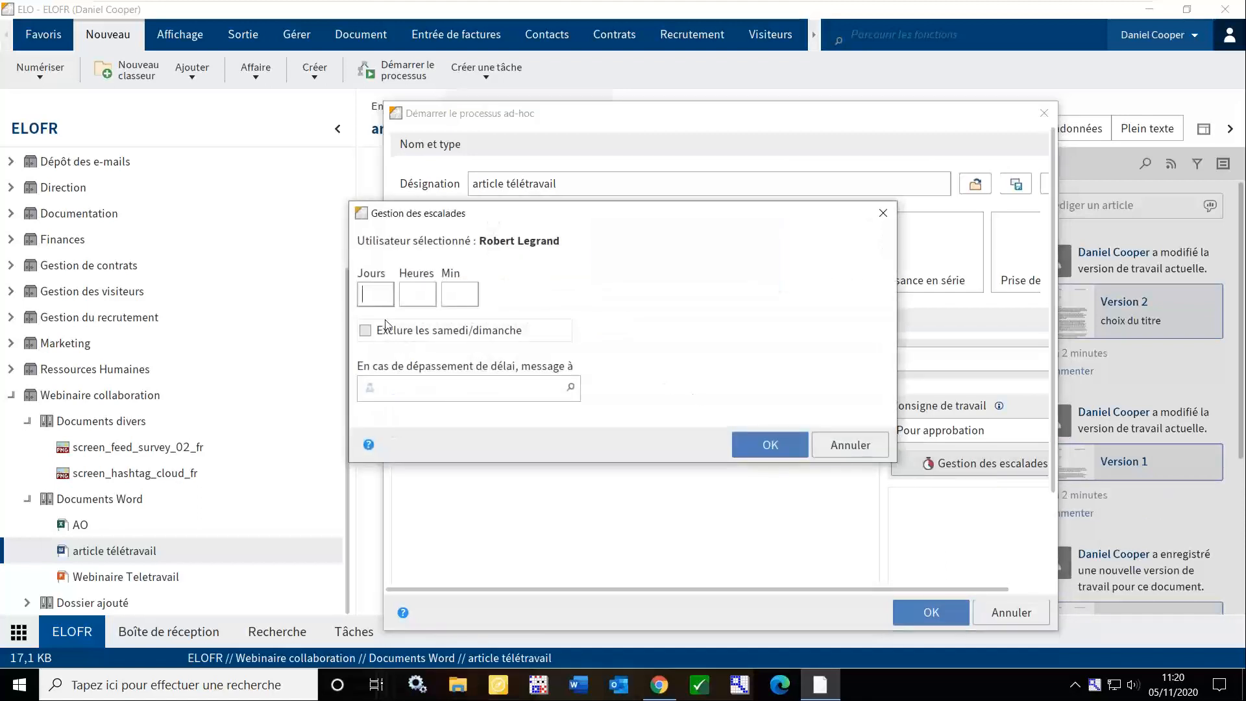
{"action": "type", "text": "2"}
{"action": "left_click", "coordinate": [463, 394]}
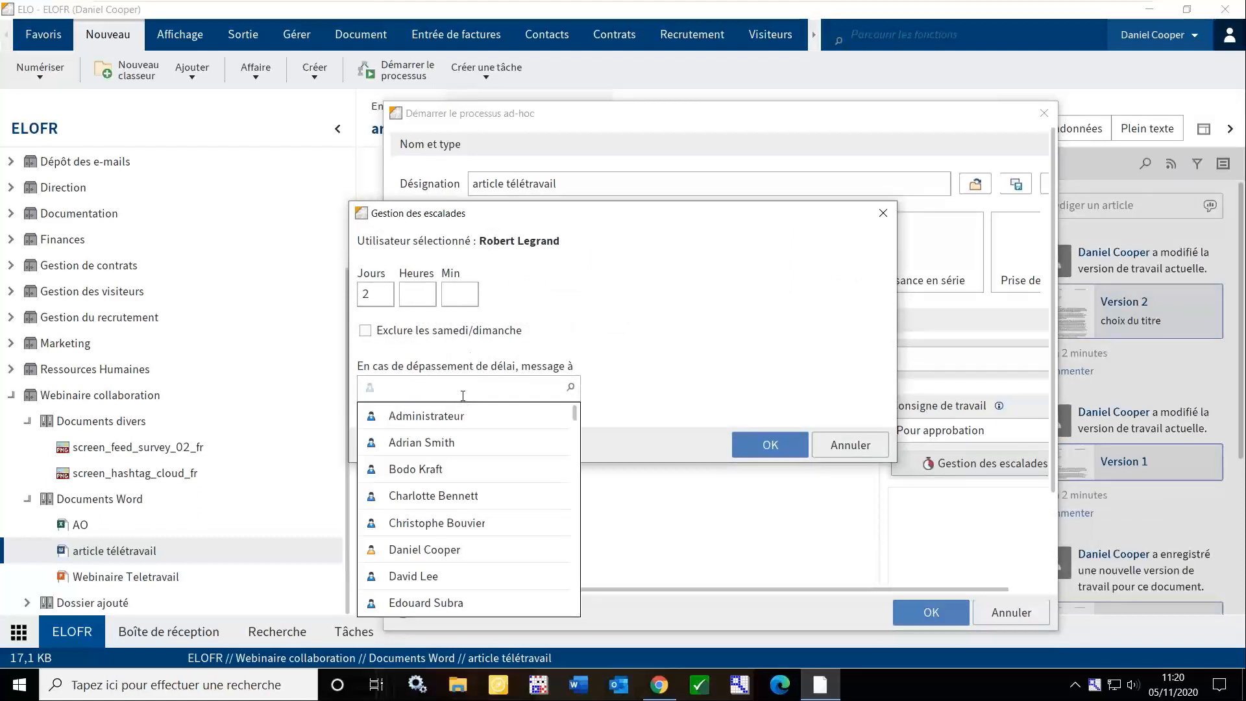
{"action": "left_click", "coordinate": [424, 497]}
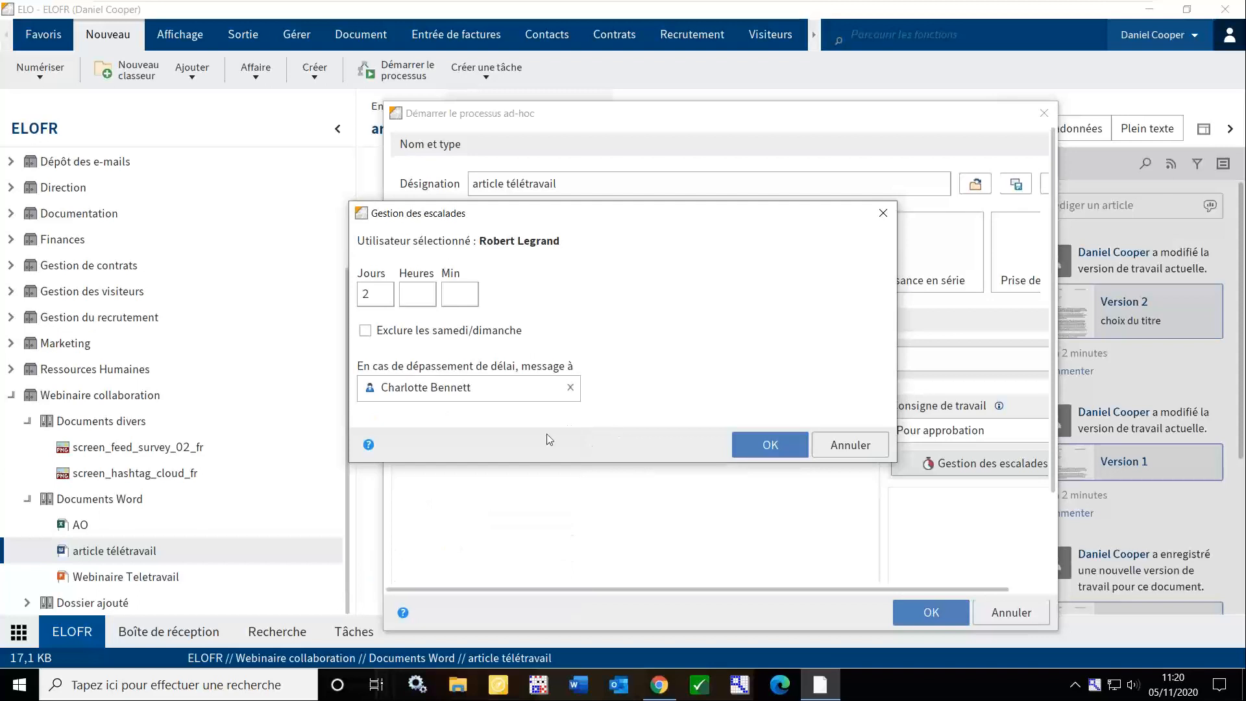
{"action": "left_click", "coordinate": [745, 450]}
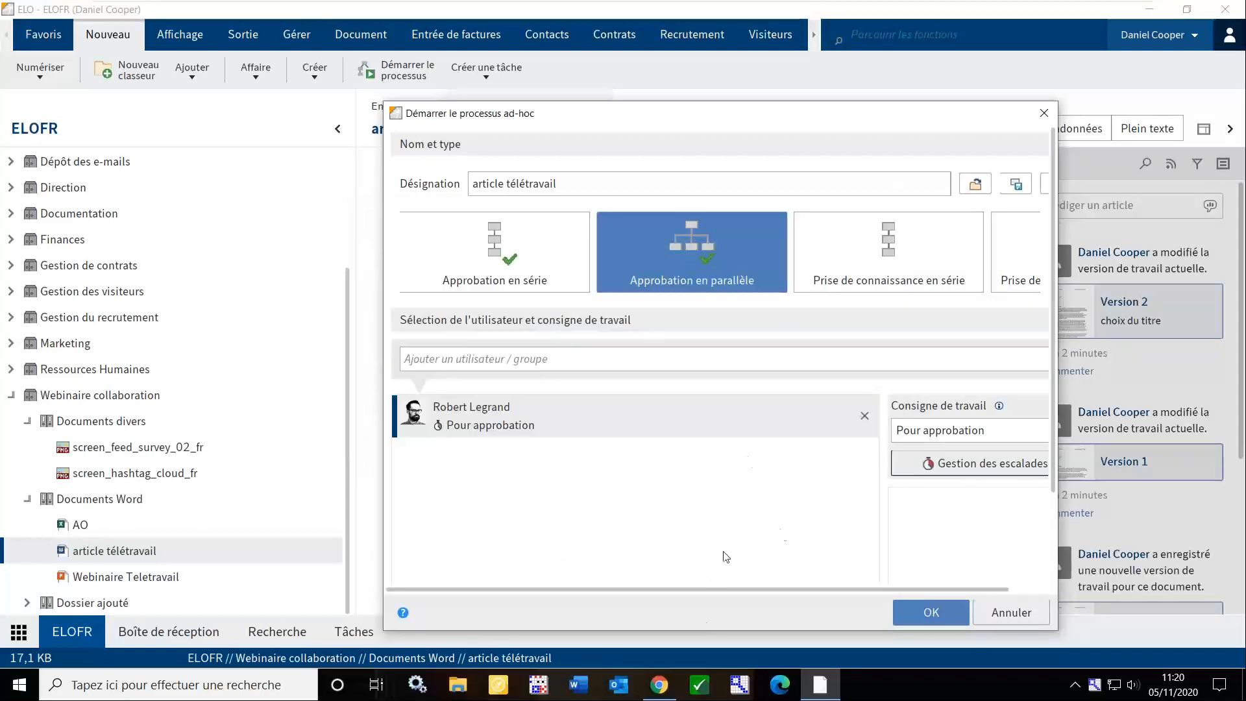
{"action": "left_click", "coordinate": [931, 613]}
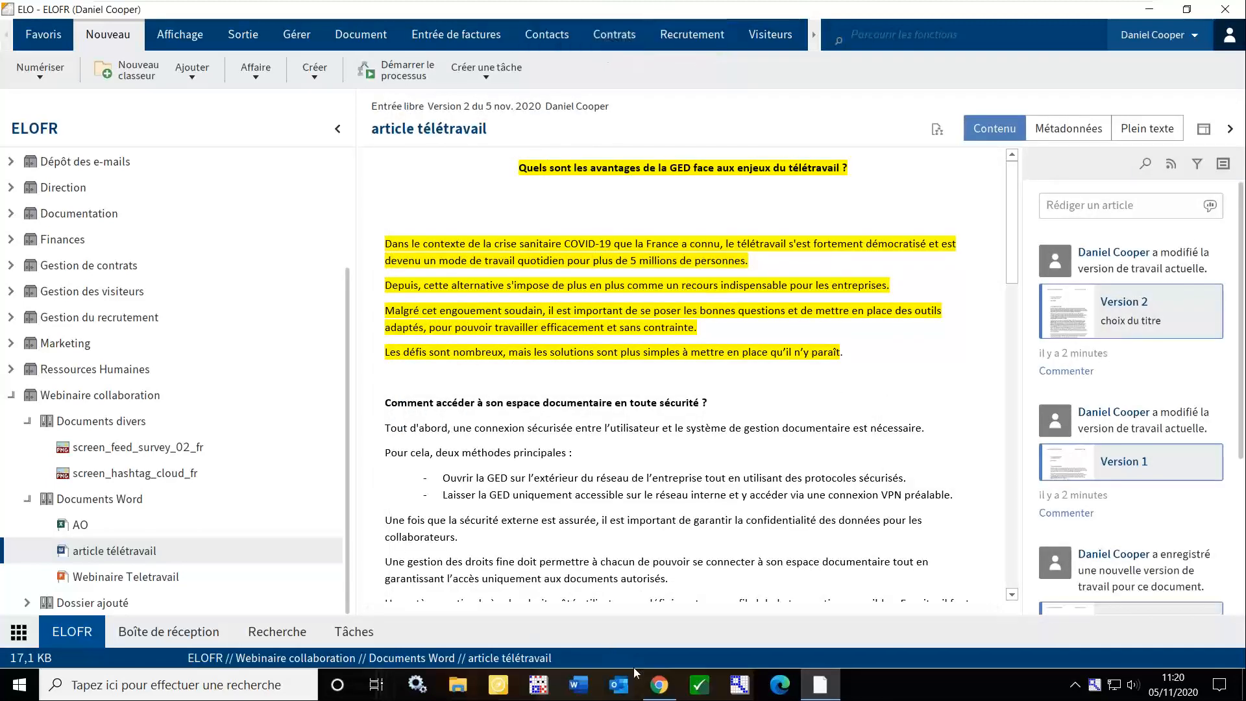
Switch to the ELO web client in Chrome and log in as the approver, filling in the saved account password
{"action": "left_click", "coordinate": [660, 685]}
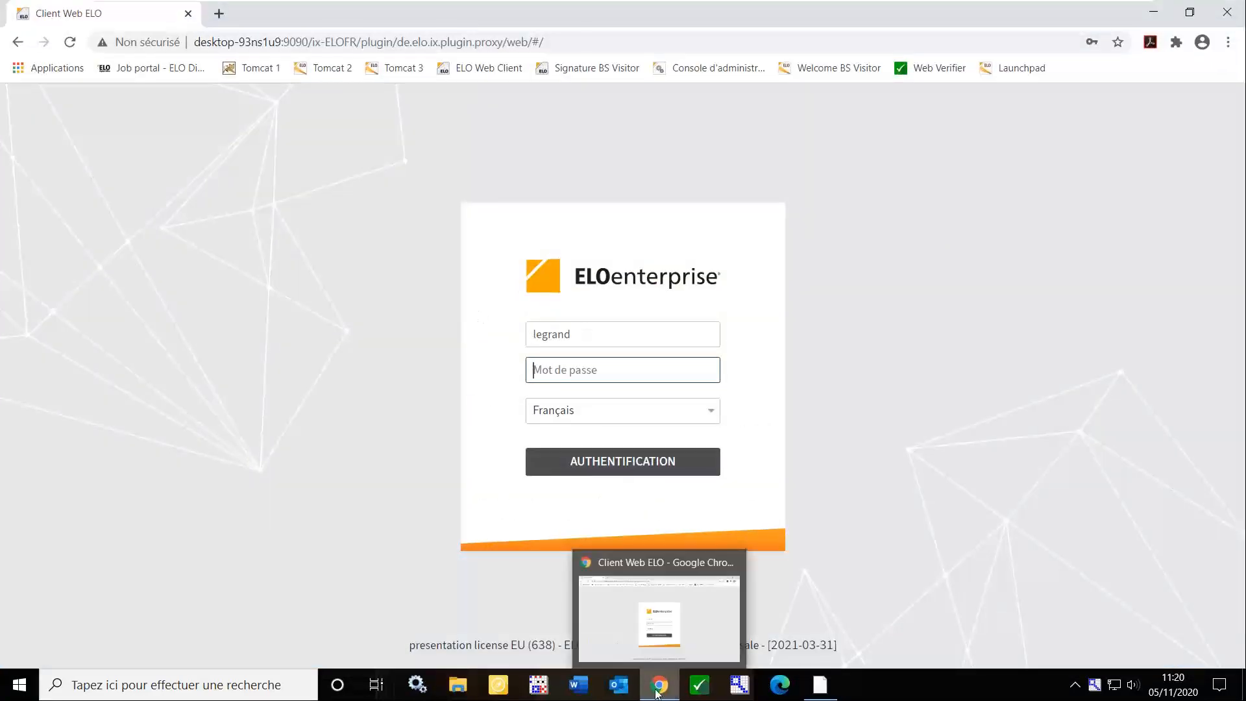
{"action": "left_click", "coordinate": [585, 370]}
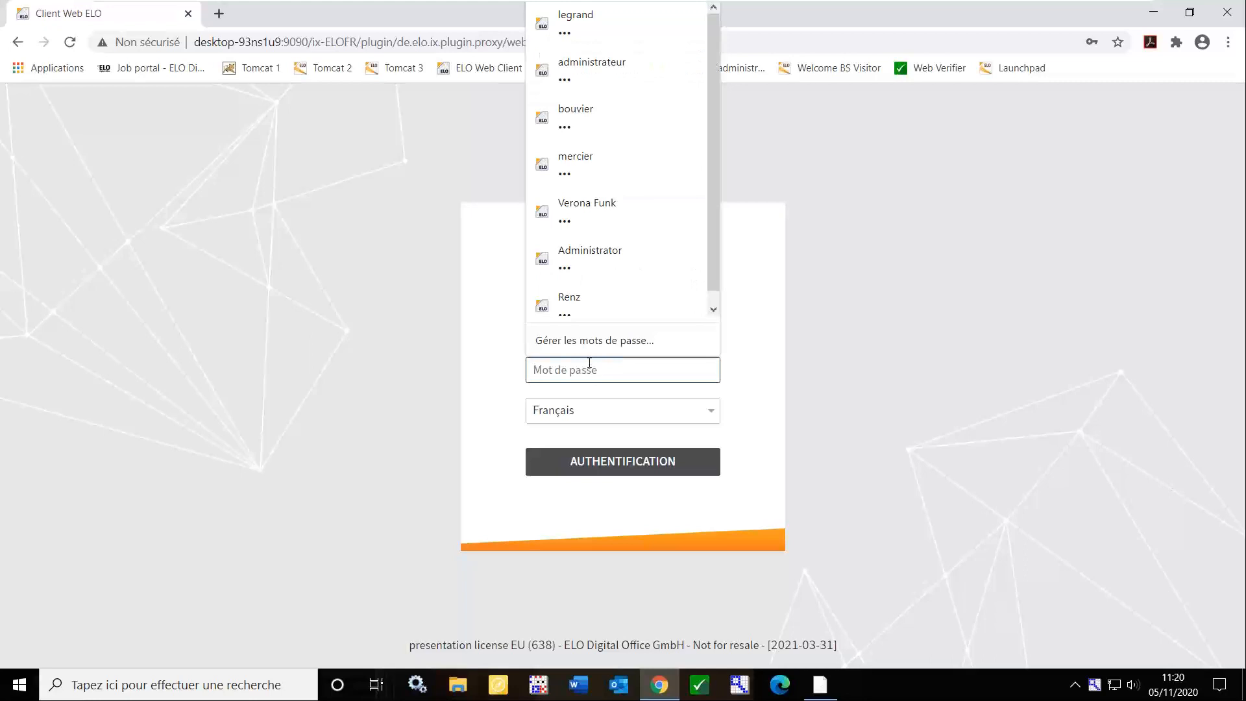
{"action": "left_click", "coordinate": [419, 323]}
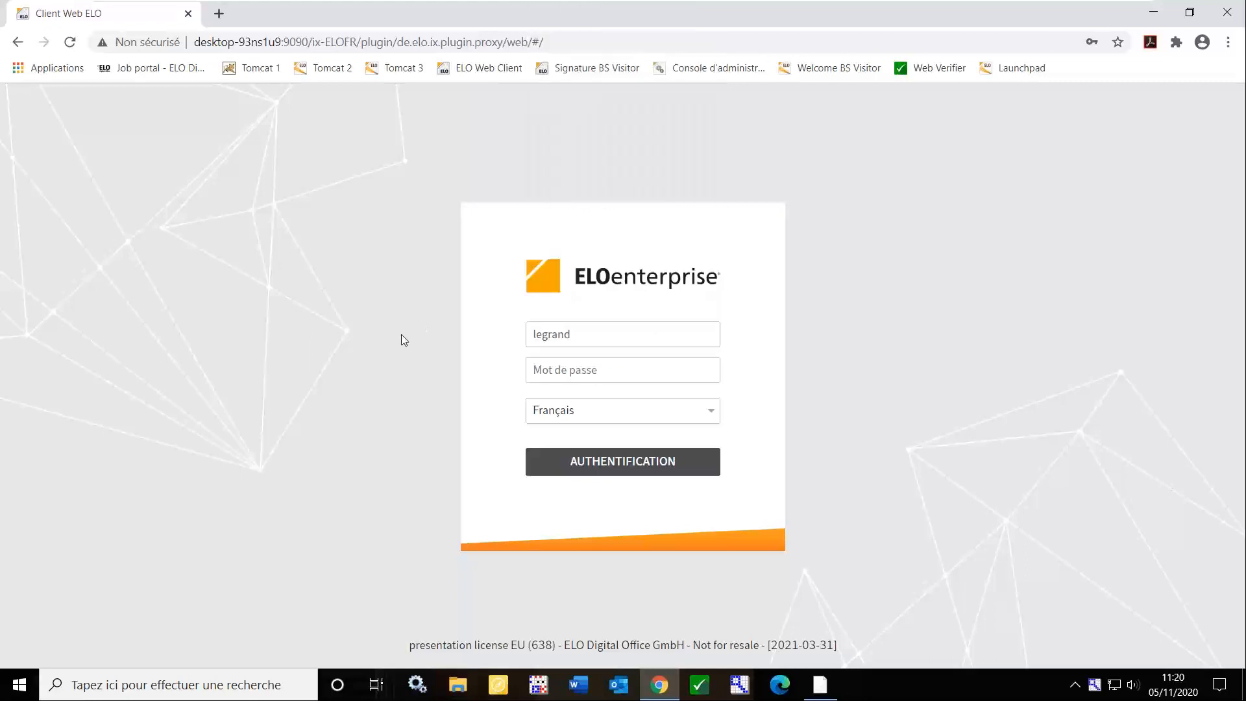
{"action": "left_click", "coordinate": [590, 362]}
{"action": "left_click", "coordinate": [602, 27]}
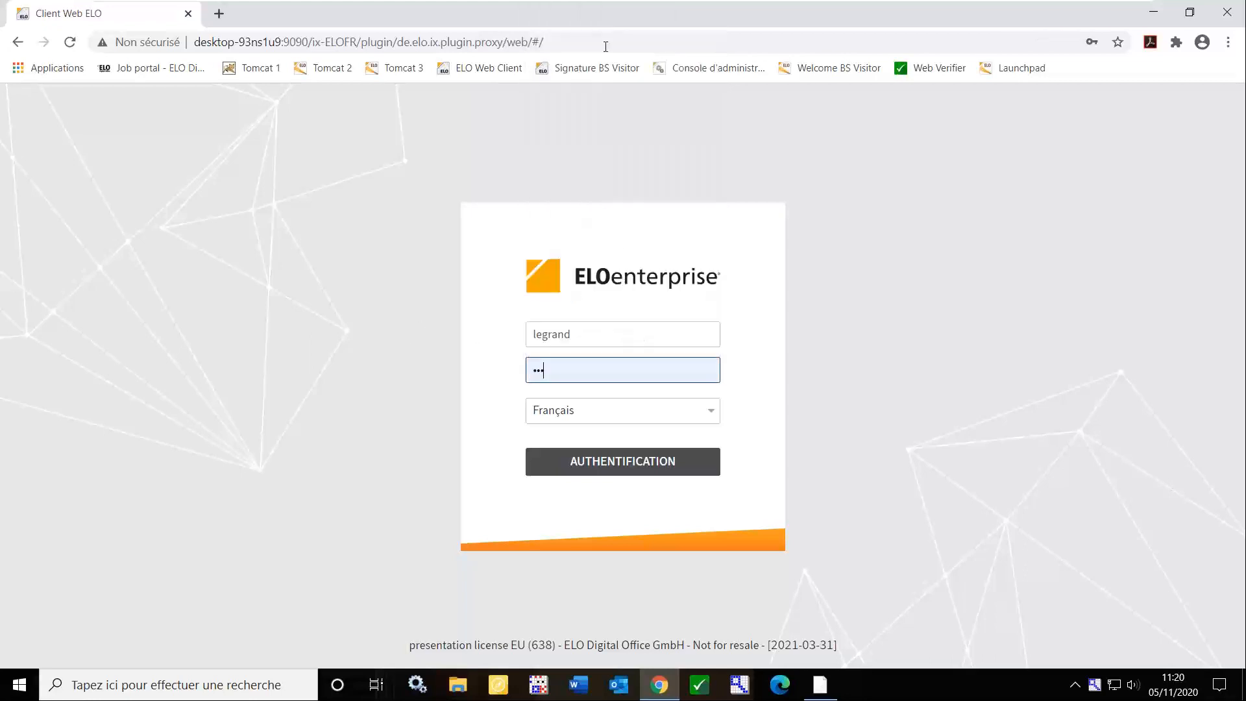
{"action": "left_click", "coordinate": [556, 461]}
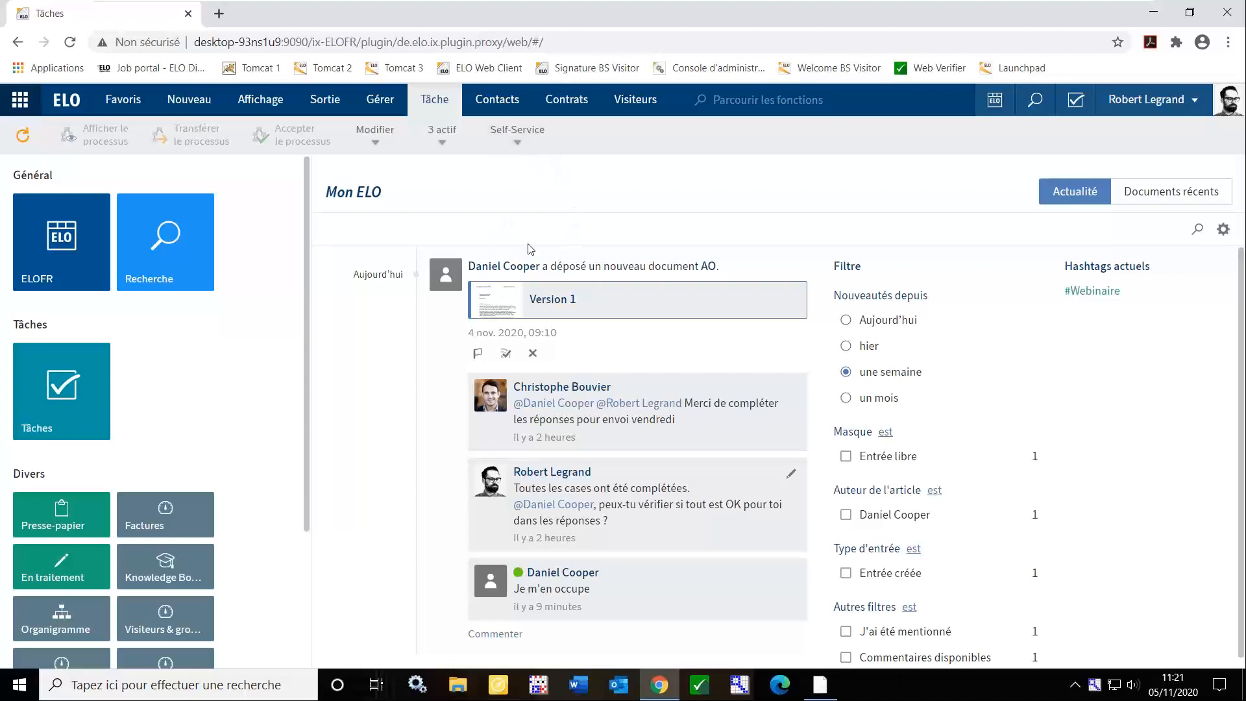
Open the article télétravail approval task from the approver's task list and read through the document
{"action": "left_click", "coordinate": [1089, 104]}
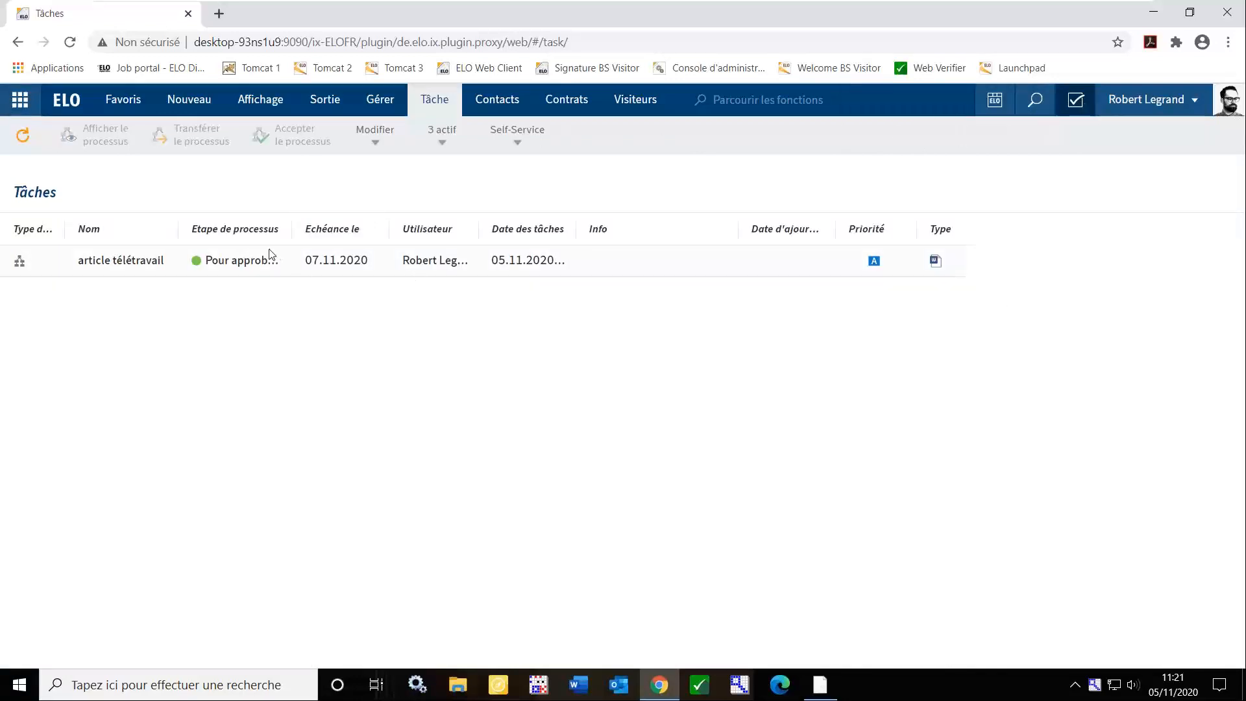
{"action": "left_click", "coordinate": [109, 268]}
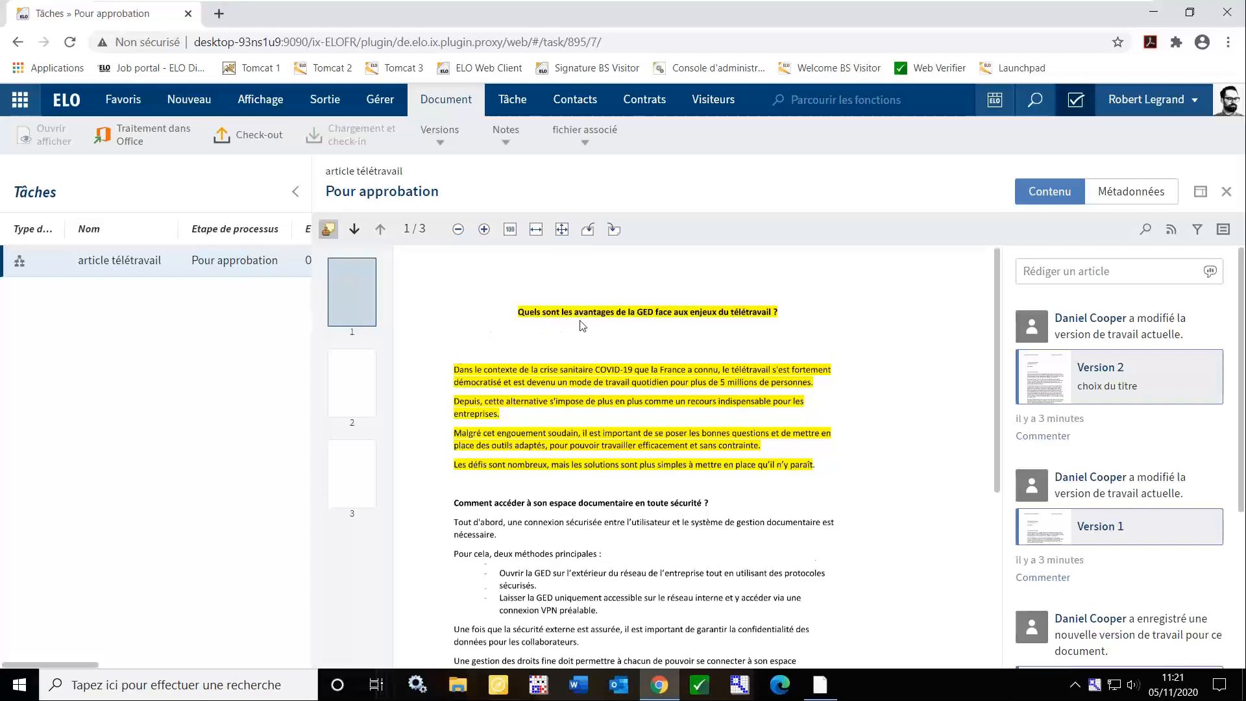
{"action": "scroll", "coordinate": [582, 326], "scroll_direction": "down", "scroll_amount": 5}
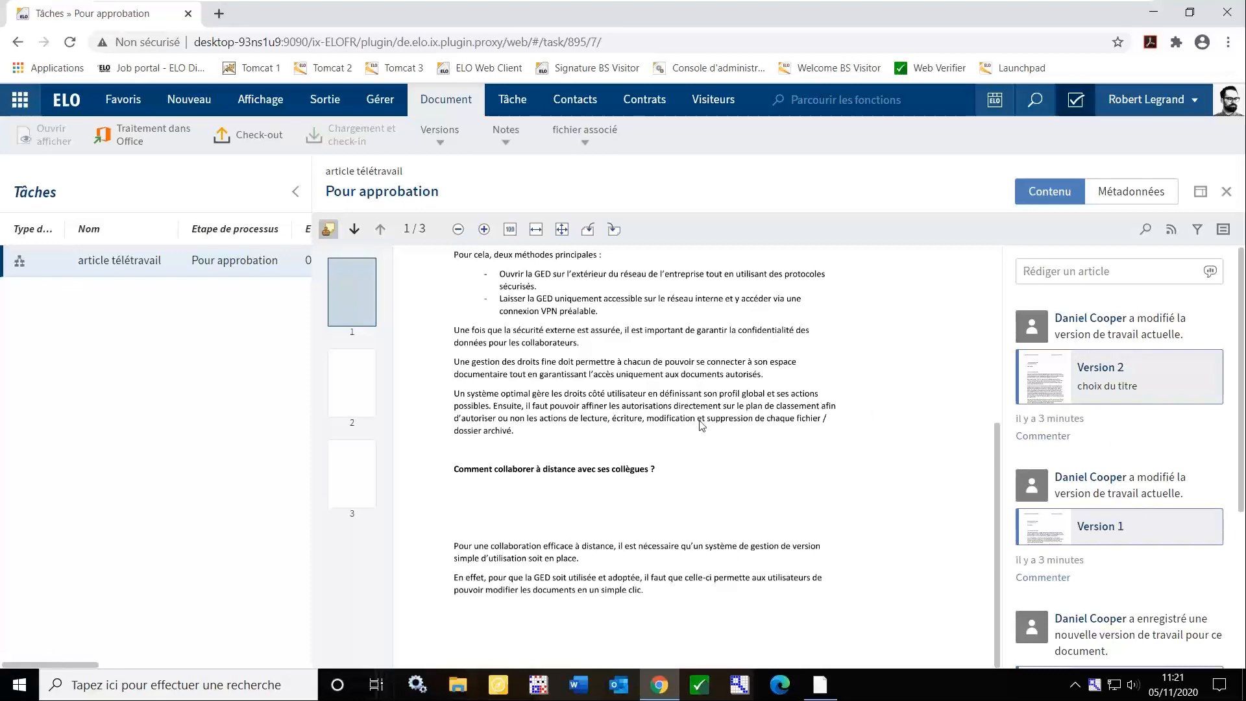
{"action": "scroll", "coordinate": [701, 425], "scroll_direction": "up", "scroll_amount": 5}
{"action": "scroll", "coordinate": [565, 354], "scroll_direction": "down", "scroll_amount": 5}
{"action": "scroll", "coordinate": [564, 351], "scroll_direction": "up", "scroll_amount": 5}
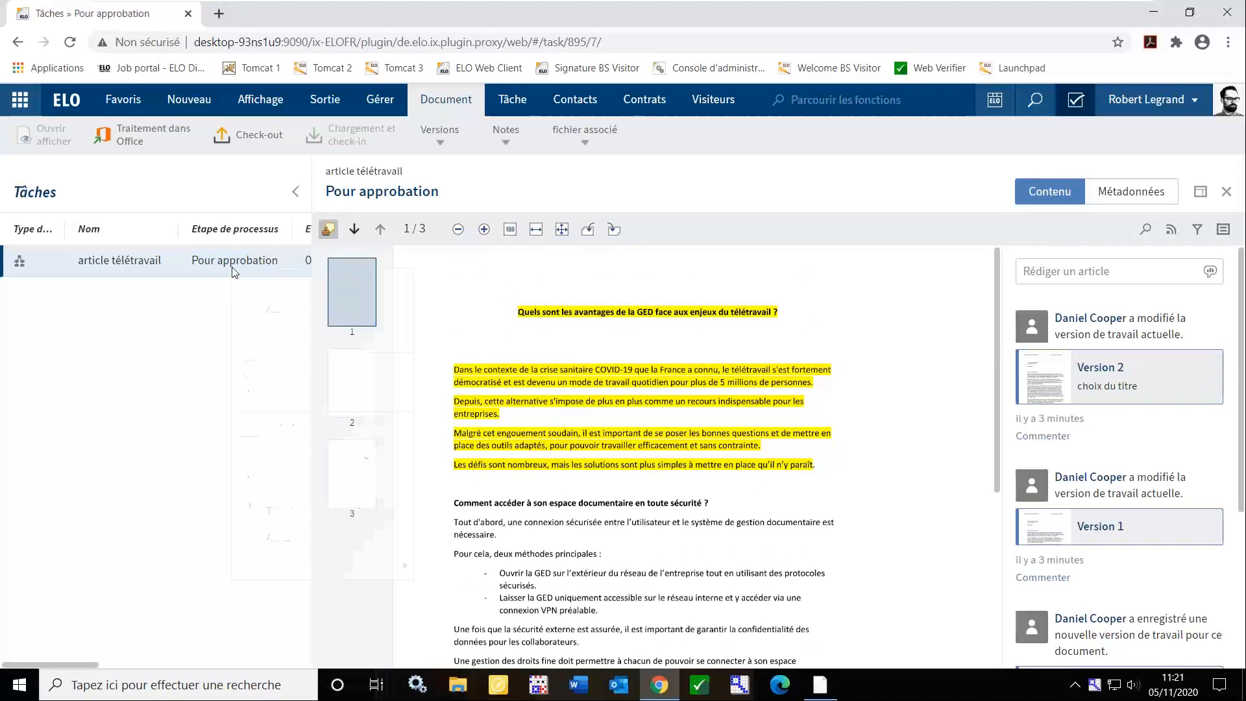
Forward the article télétravail process with the decision Approbation and the remark "parfait"
{"action": "right_click", "coordinate": [235, 269]}
{"action": "left_click", "coordinate": [252, 284]}
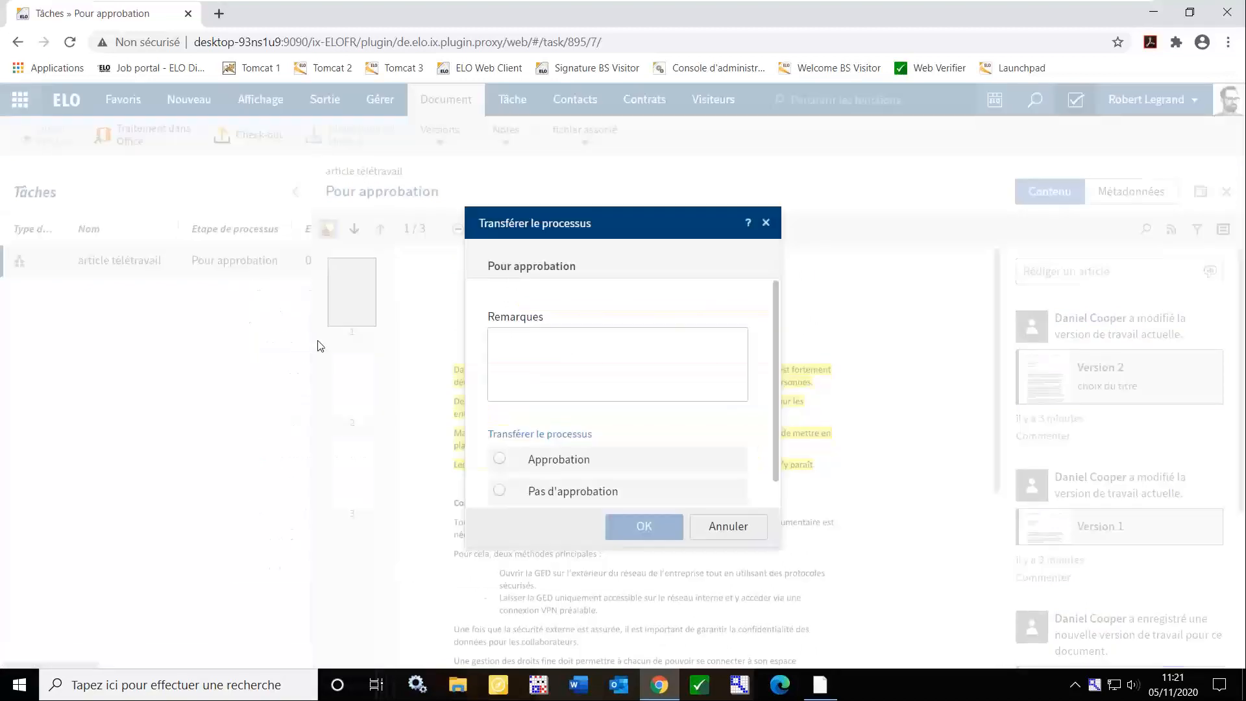
{"action": "scroll", "coordinate": [519, 393], "scroll_direction": "down", "scroll_amount": 1}
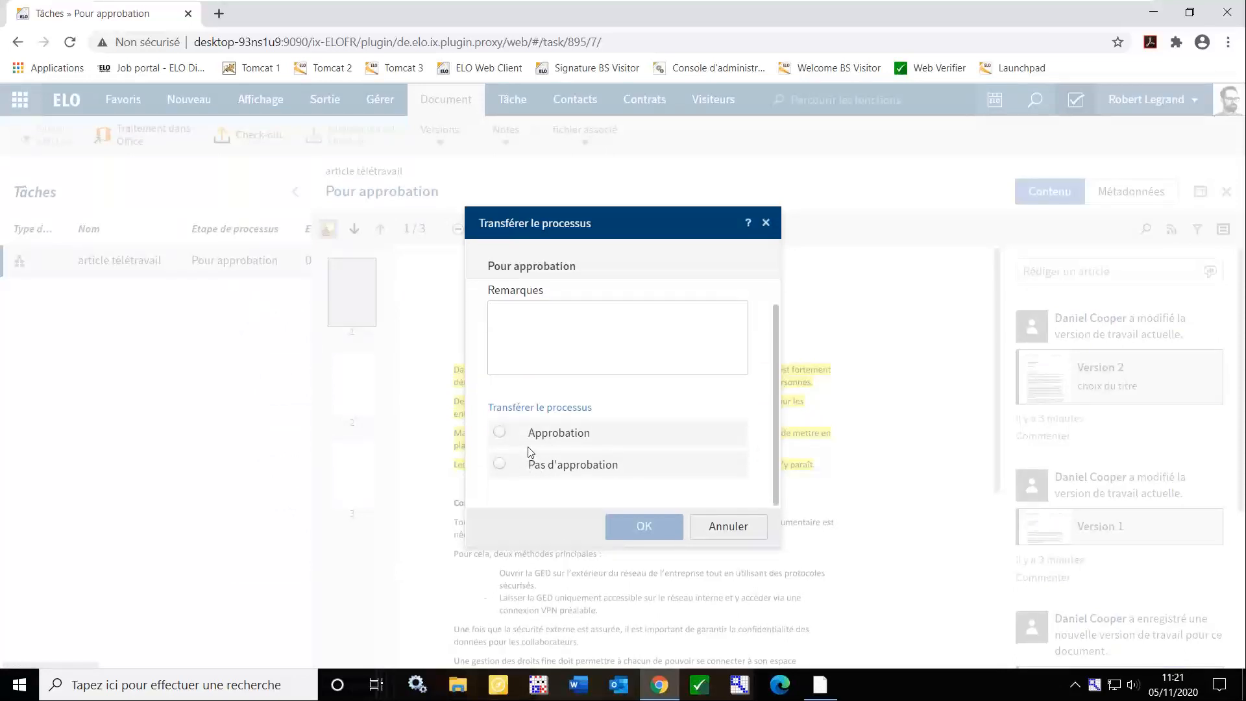
{"action": "left_click", "coordinate": [501, 434]}
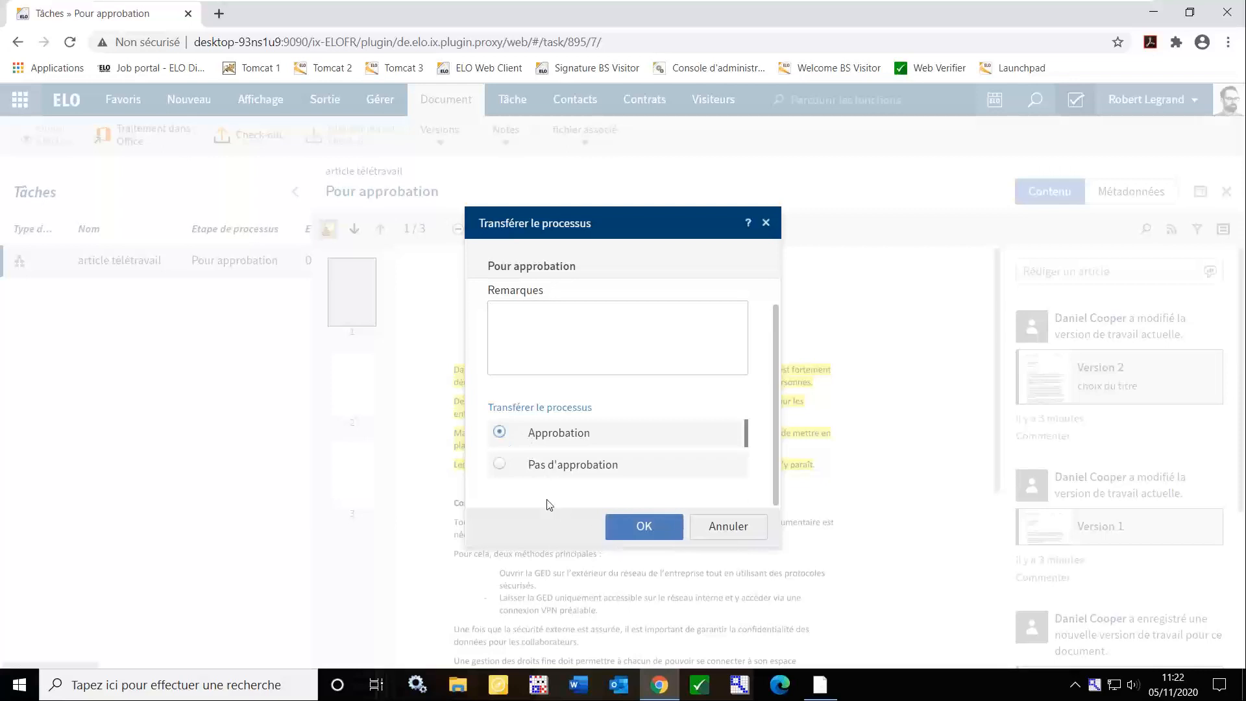
{"action": "left_click", "coordinate": [587, 336]}
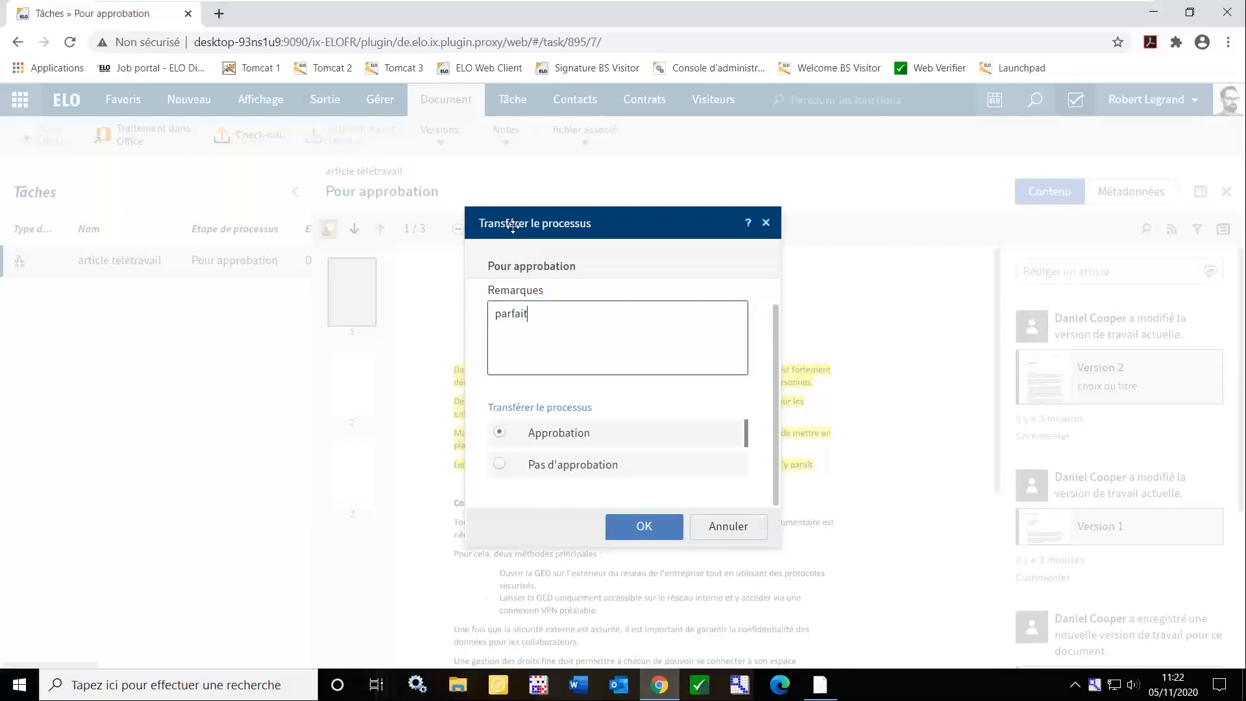
{"action": "left_click", "coordinate": [642, 528]}
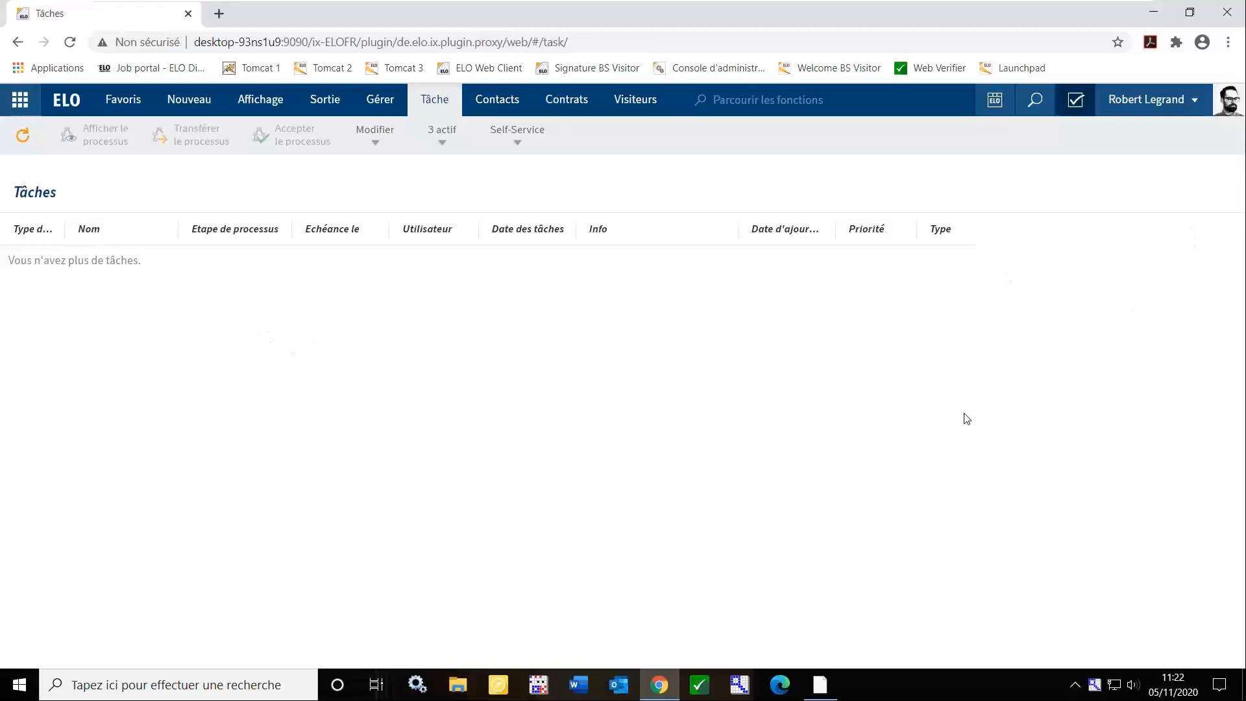
Close the web client, open the processes linked to article télétravail in the desktop client, and examine the enlarged workflow diagram
{"action": "left_click", "coordinate": [1227, 12]}
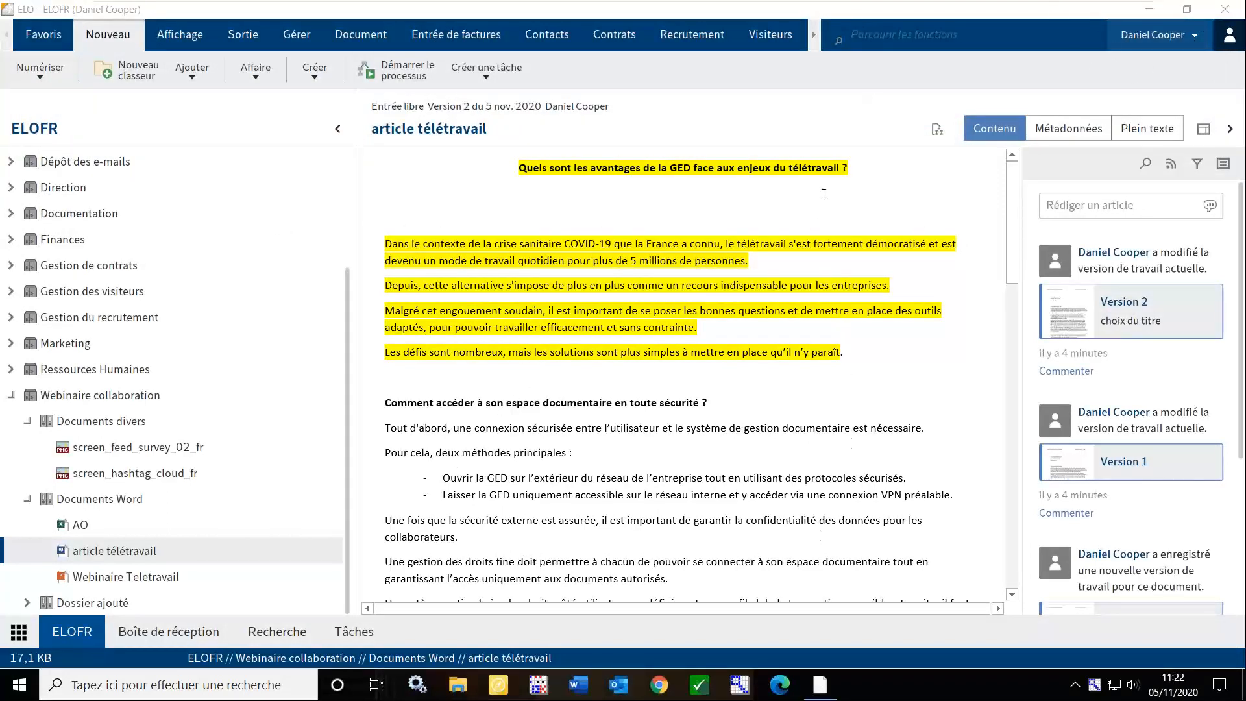
{"action": "left_click", "coordinate": [938, 128]}
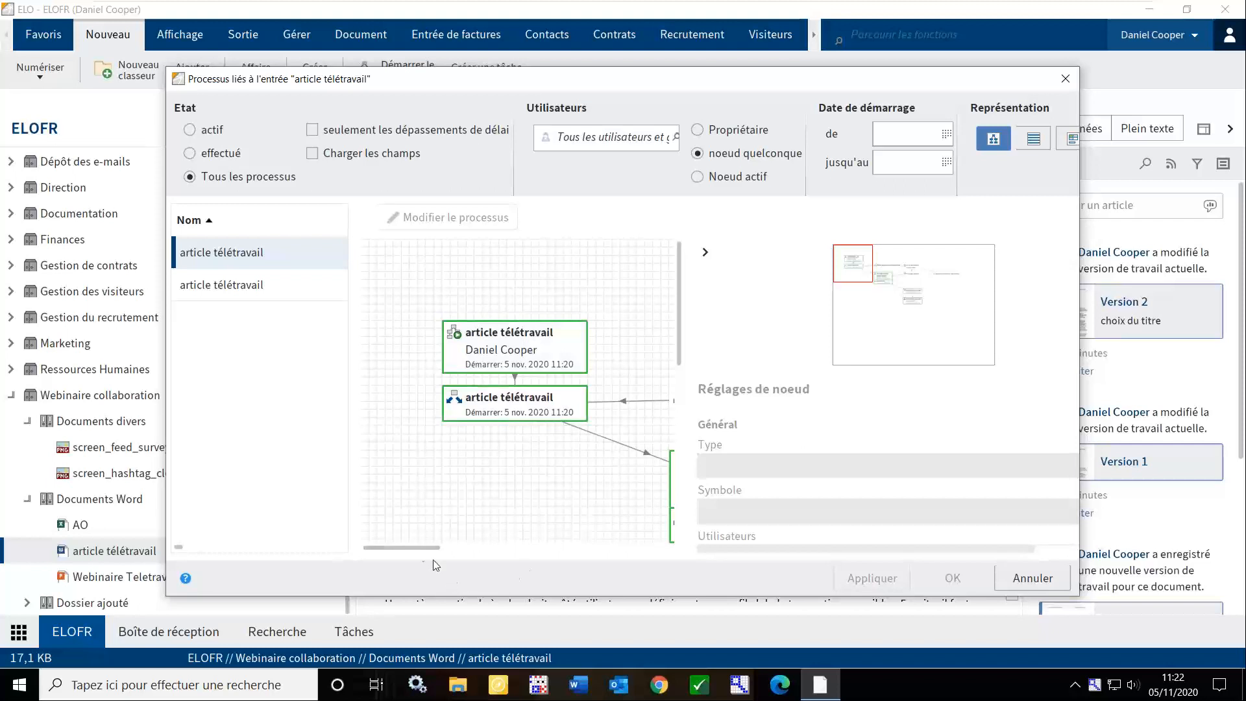
{"action": "left_click", "coordinate": [706, 252]}
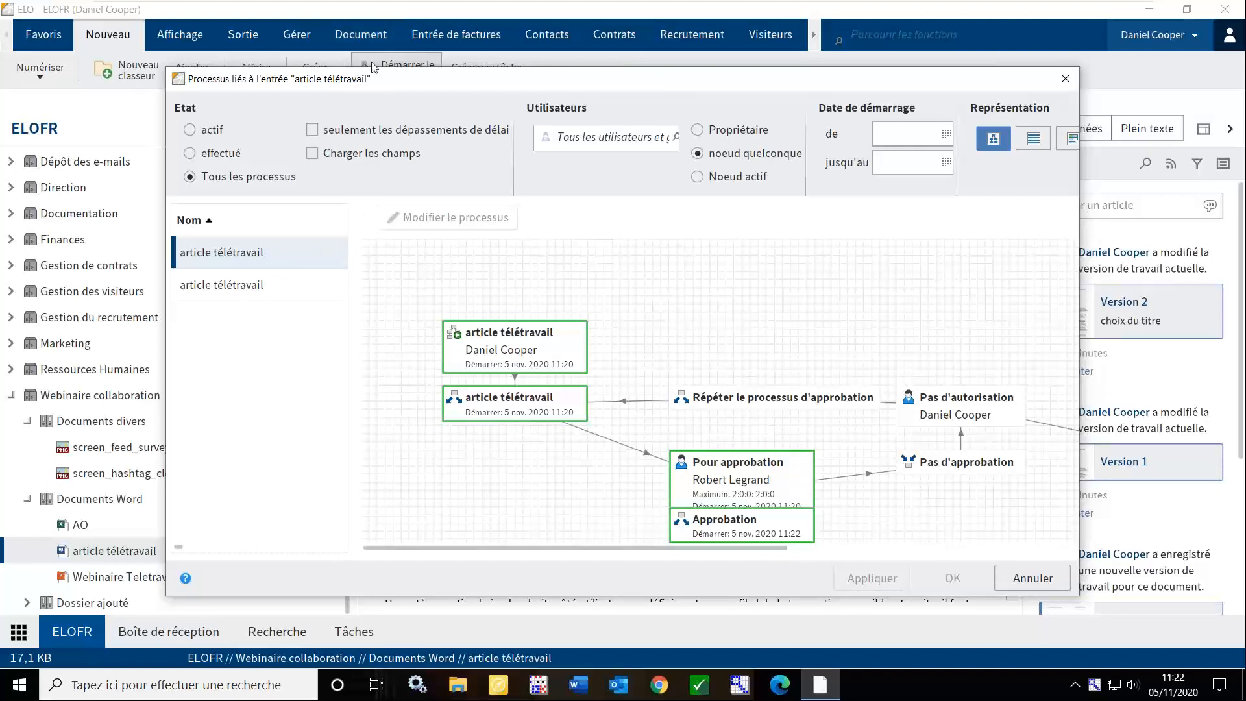
{"action": "left_click_drag", "start_coordinate": [368, 83], "coordinate": [260, 35]}
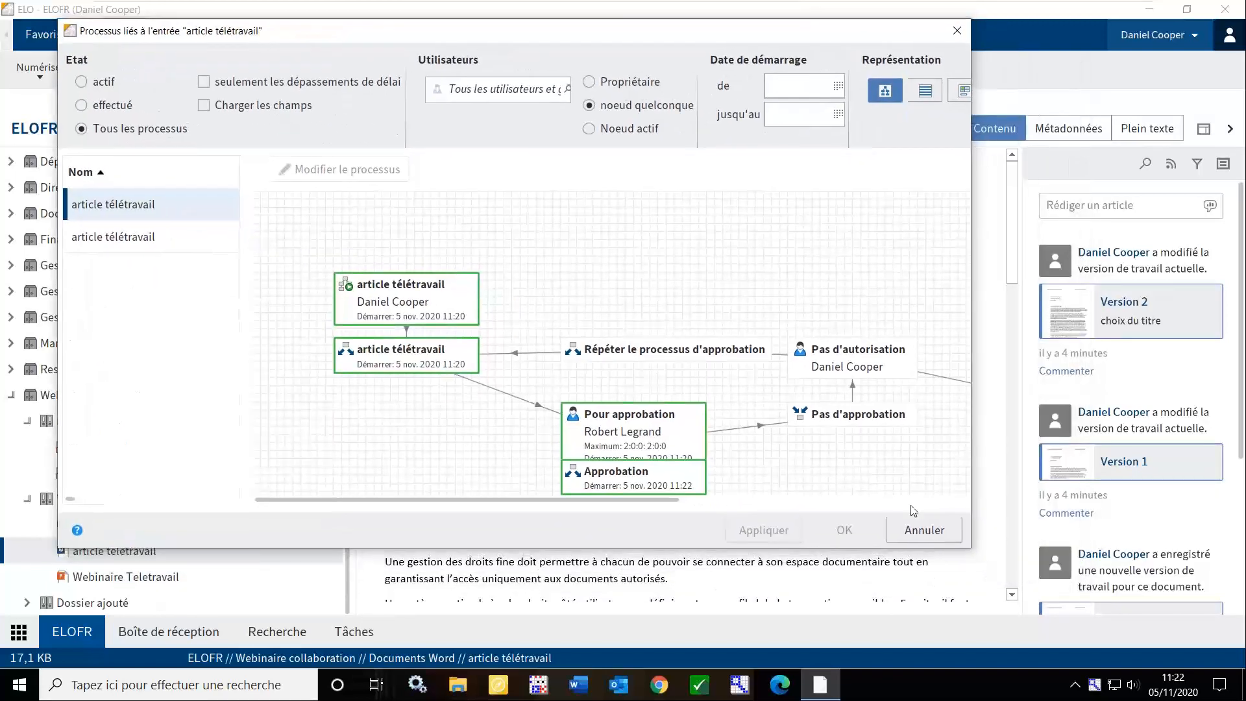
{"action": "left_click_drag", "start_coordinate": [971, 547], "coordinate": [1221, 628]}
{"action": "scroll", "coordinate": [529, 416], "scroll_direction": "down", "scroll_amount": 3}
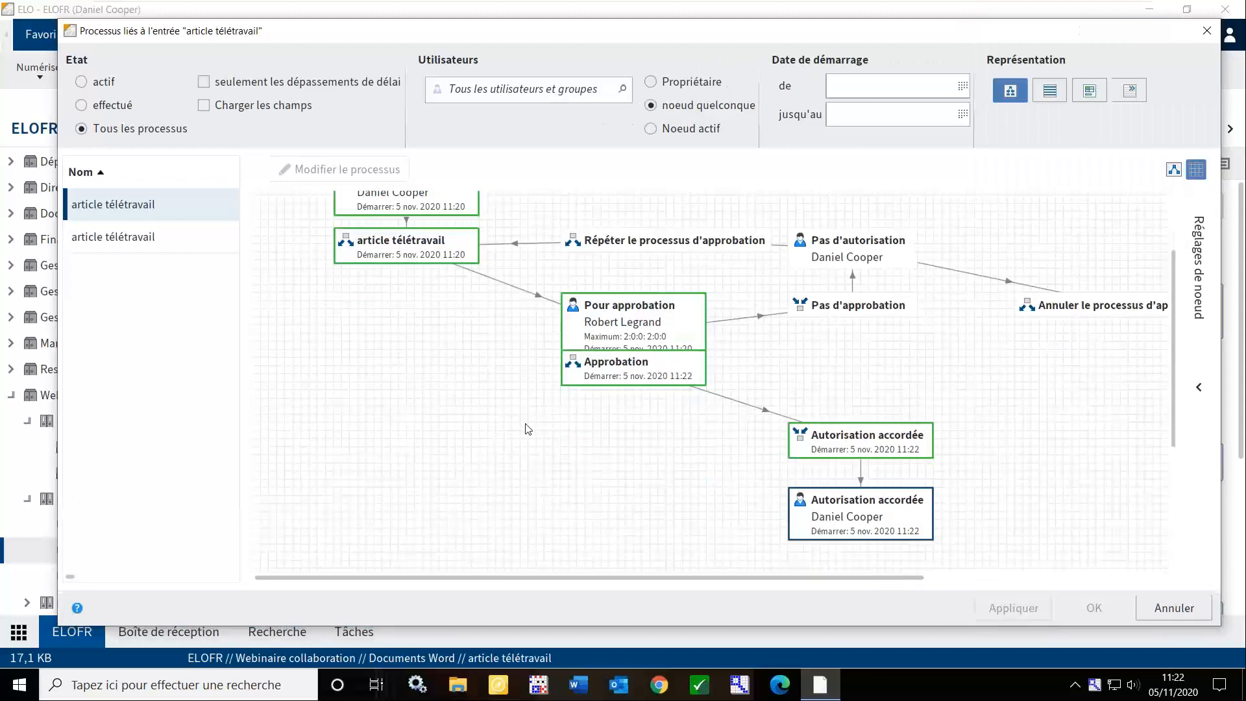
{"action": "scroll", "coordinate": [532, 432], "scroll_direction": "up", "scroll_amount": 3}
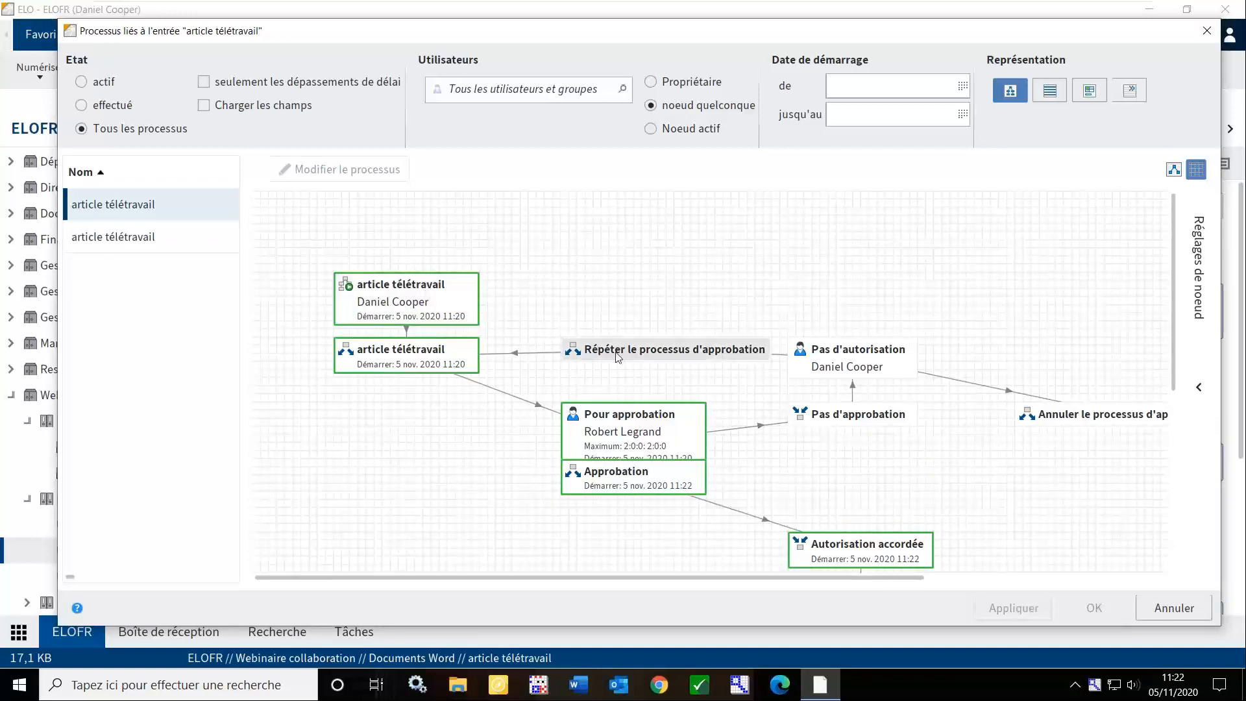
Spread out the workflow diagram's rejection branch by repositioning the Répéter, Pas d'autorisation, Pas d'approbation and Annuler nodes
{"action": "left_click_drag", "start_coordinate": [658, 340], "coordinate": [908, 227]}
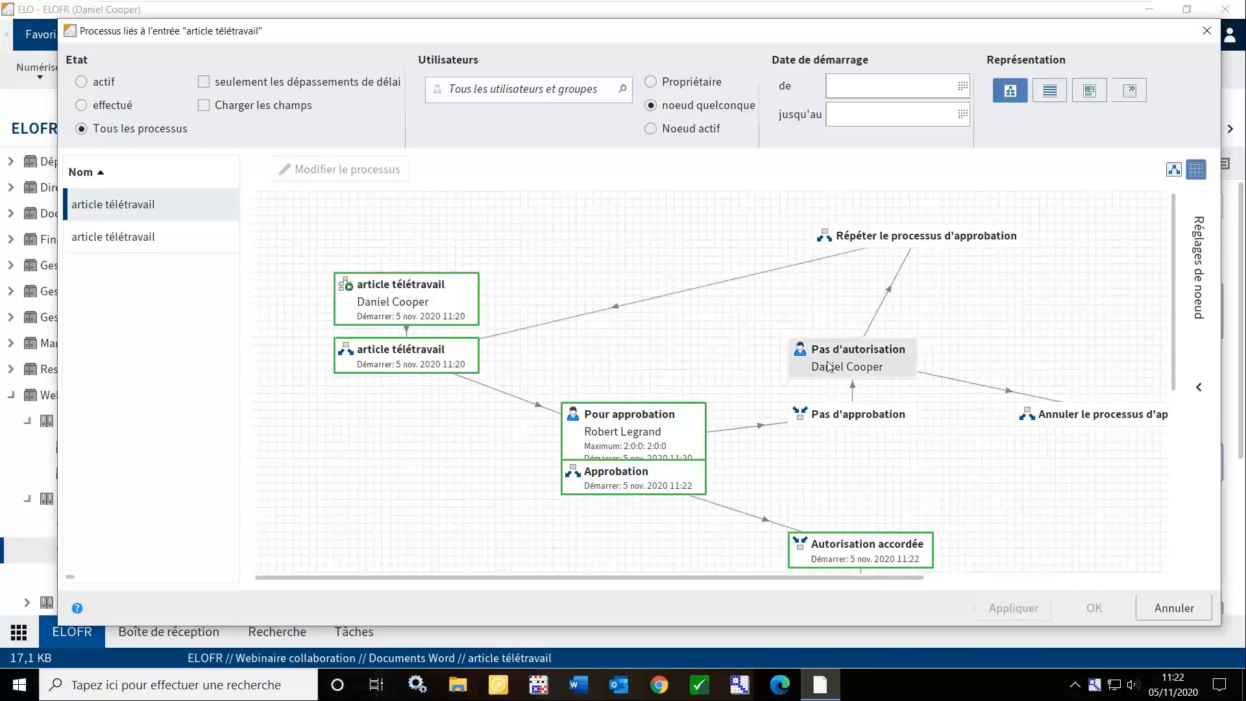
{"action": "left_click_drag", "start_coordinate": [827, 362], "coordinate": [924, 306]}
{"action": "left_click_drag", "start_coordinate": [865, 422], "coordinate": [932, 382]}
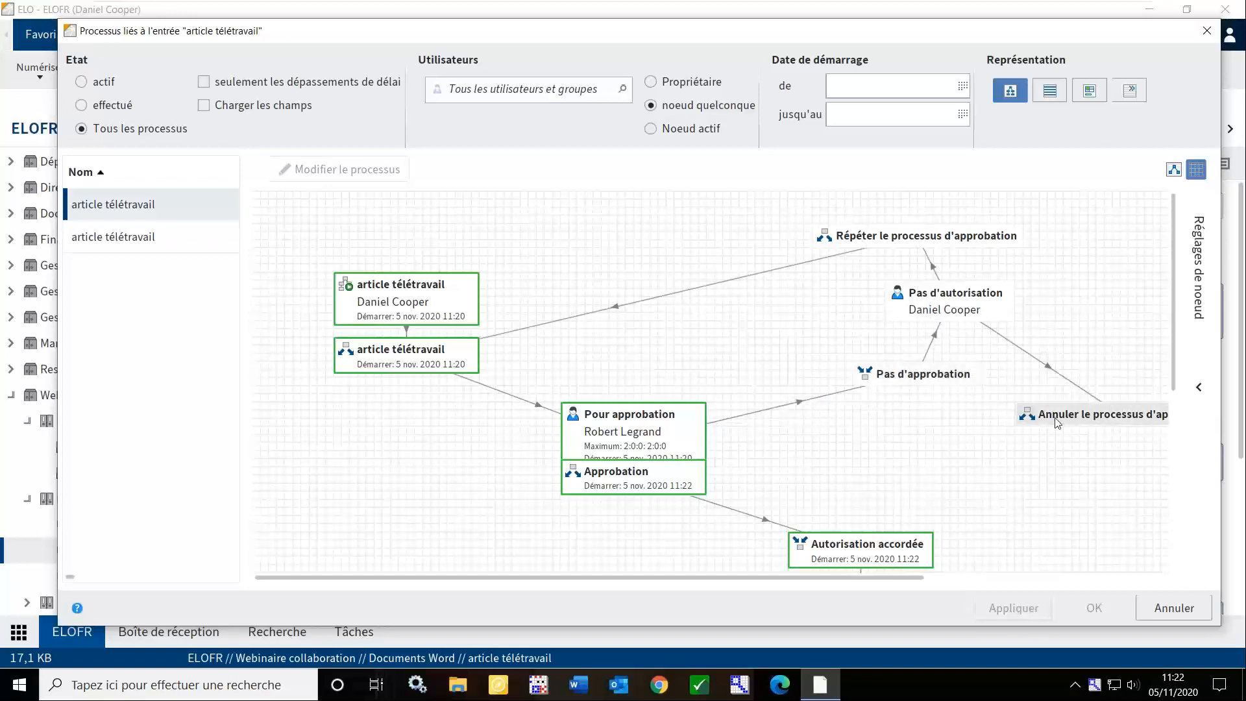
{"action": "left_click_drag", "start_coordinate": [1062, 420], "coordinate": [1102, 460]}
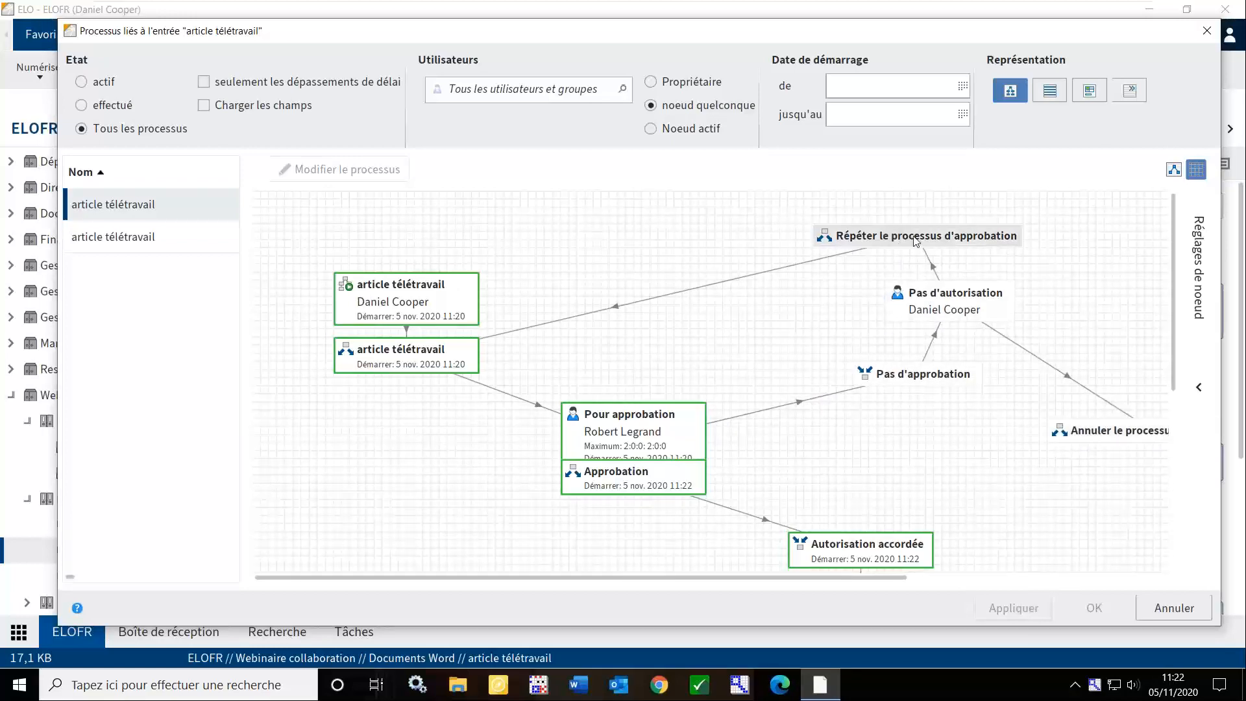
Spread out the start of the workflow diagram by repositioning both article télétravail nodes, Pour approbation and Approbation
{"action": "left_click_drag", "start_coordinate": [694, 455], "coordinate": [492, 458]}
{"action": "left_click_drag", "start_coordinate": [620, 494], "coordinate": [603, 517]}
{"action": "left_click_drag", "start_coordinate": [383, 278], "coordinate": [366, 237]}
{"action": "left_click_drag", "start_coordinate": [378, 354], "coordinate": [362, 338]}
{"action": "left_click_drag", "start_coordinate": [390, 439], "coordinate": [373, 422]}
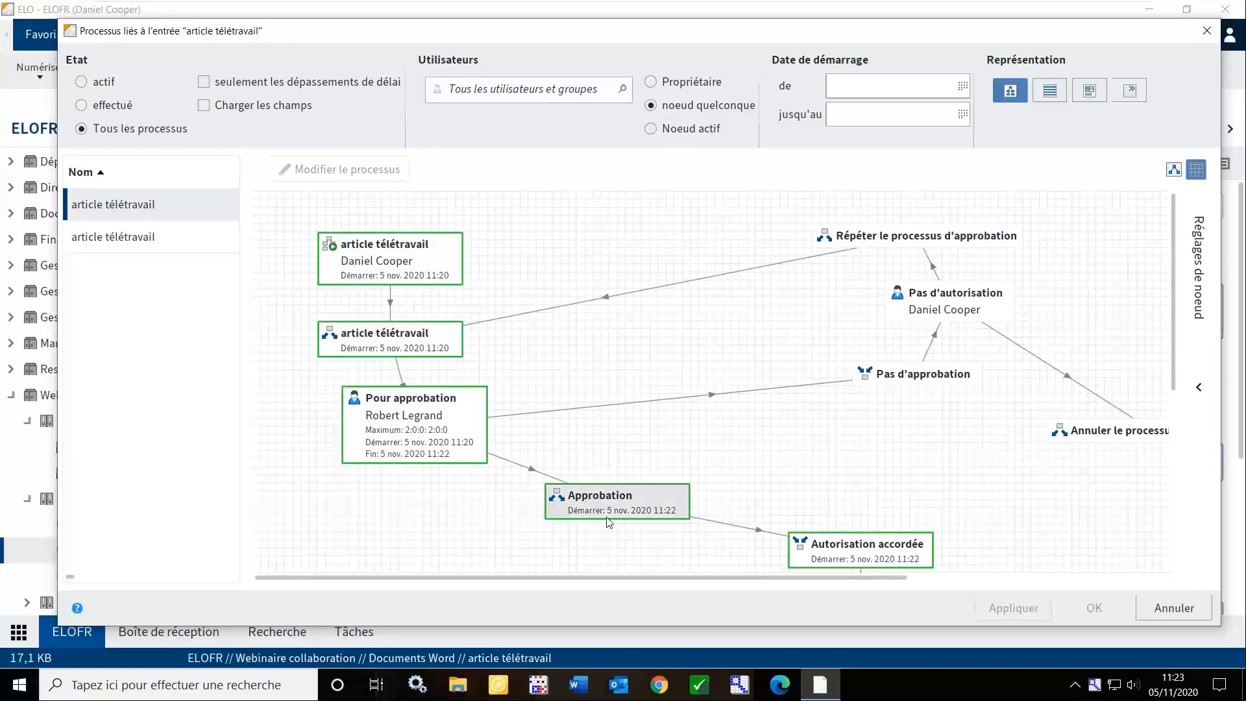
{"action": "left_click_drag", "start_coordinate": [592, 525], "coordinate": [560, 533]}
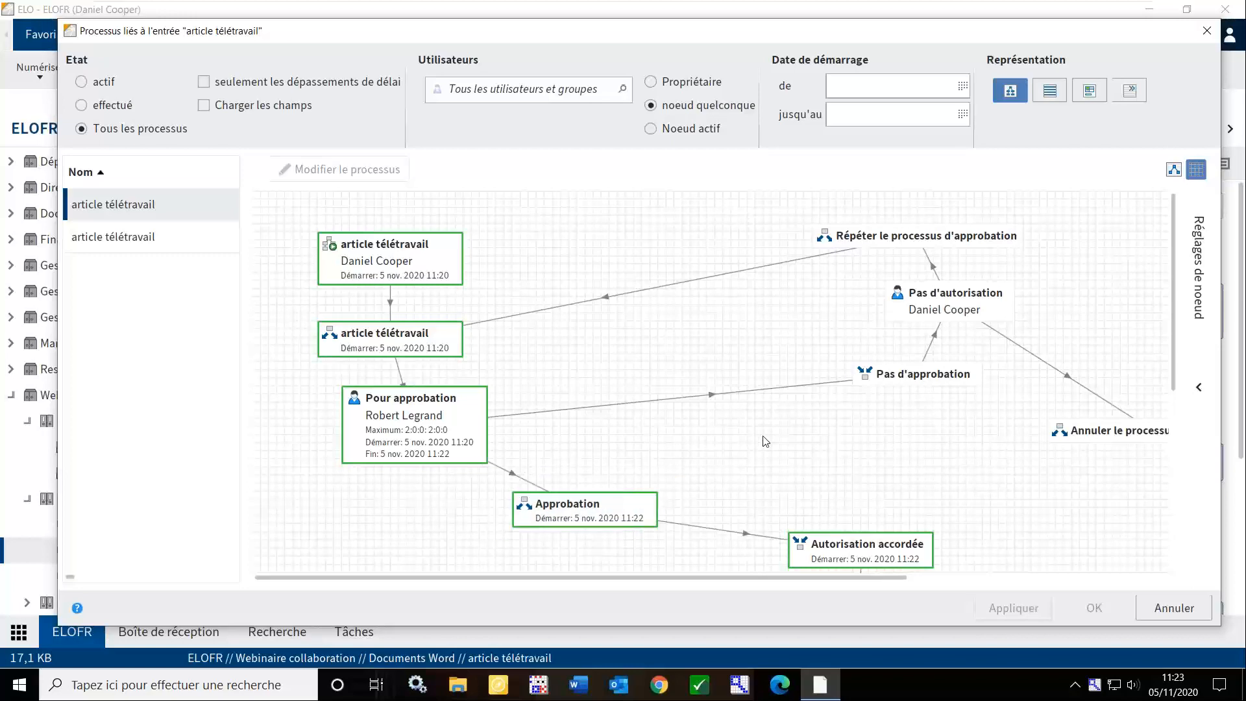
Reposition the Pas d'approbation, Approbation and first Autorisation accordée nodes, and close the linked processes without applying the layout
{"action": "left_click_drag", "start_coordinate": [891, 383], "coordinate": [778, 399]}
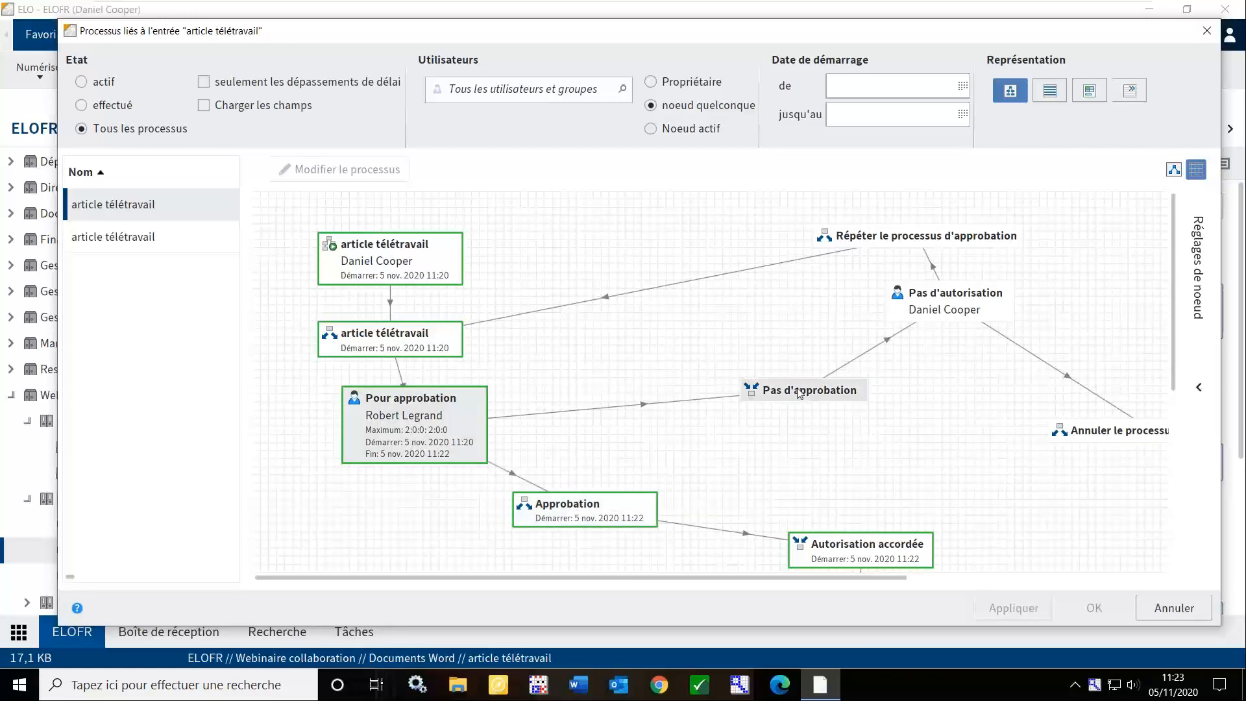
{"action": "mouse_move", "coordinate": [798, 398]}
{"action": "left_mouse_down"}
{"action": "mouse_move", "coordinate": [740, 422]}
{"action": "mouse_move", "coordinate": [782, 383]}
{"action": "left_mouse_up"}
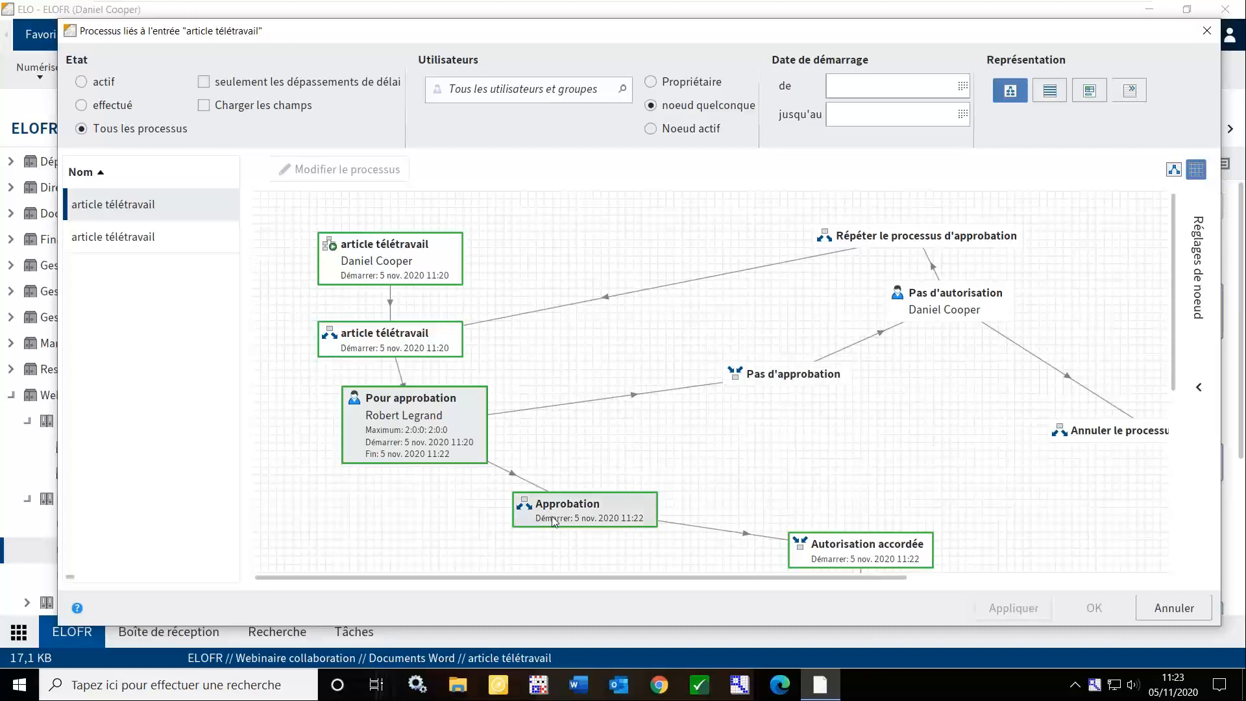
{"action": "left_click_drag", "start_coordinate": [554, 521], "coordinate": [603, 497]}
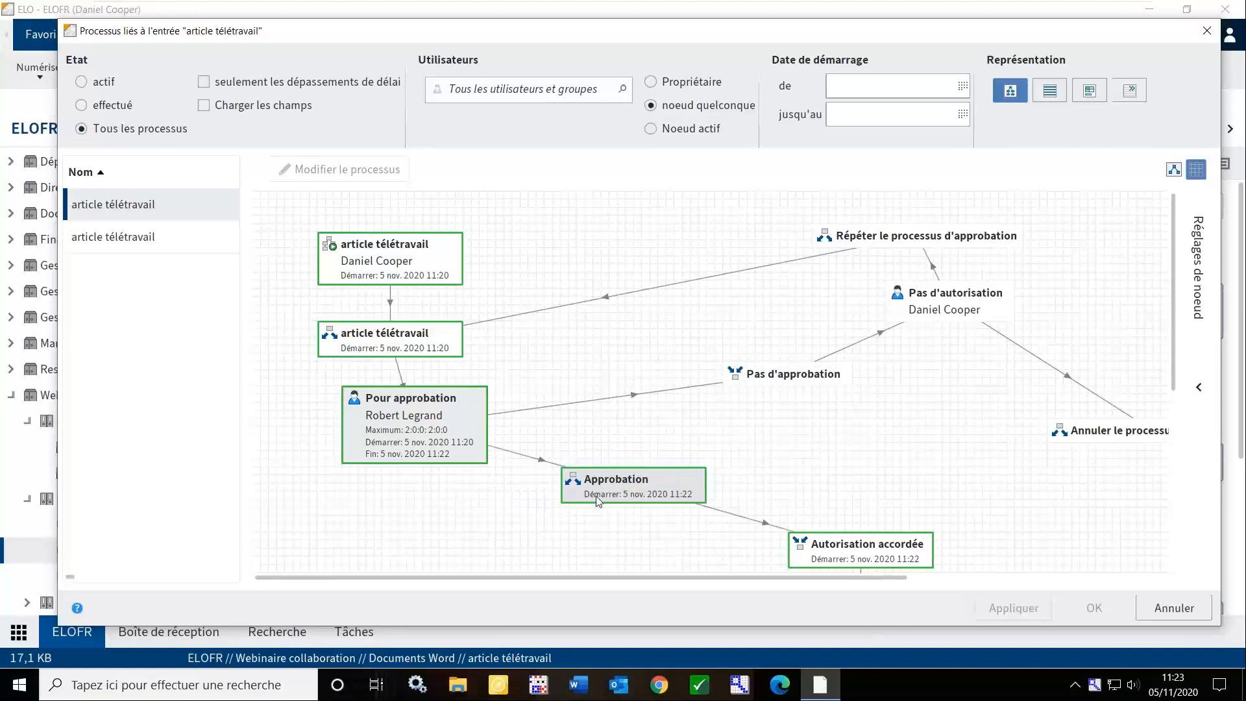
{"action": "scroll", "coordinate": [601, 496], "scroll_direction": "down", "scroll_amount": 2}
{"action": "mouse_move", "coordinate": [849, 491]}
{"action": "left_mouse_down"}
{"action": "mouse_move", "coordinate": [828, 435]}
{"action": "mouse_move", "coordinate": [817, 483]}
{"action": "mouse_move", "coordinate": [644, 484]}
{"action": "mouse_move", "coordinate": [857, 480]}
{"action": "mouse_move", "coordinate": [835, 481]}
{"action": "left_mouse_up"}
{"action": "scroll", "coordinate": [738, 501], "scroll_direction": "down", "scroll_amount": 2}
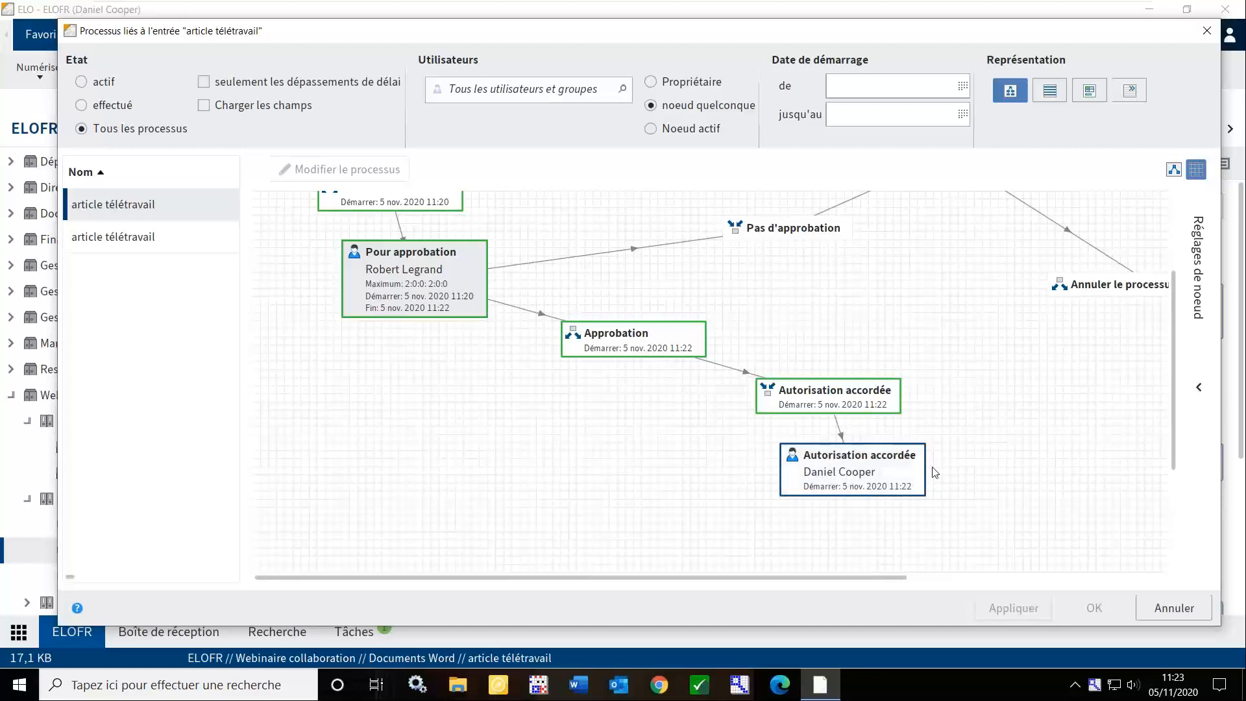
{"action": "left_click", "coordinate": [1162, 615]}
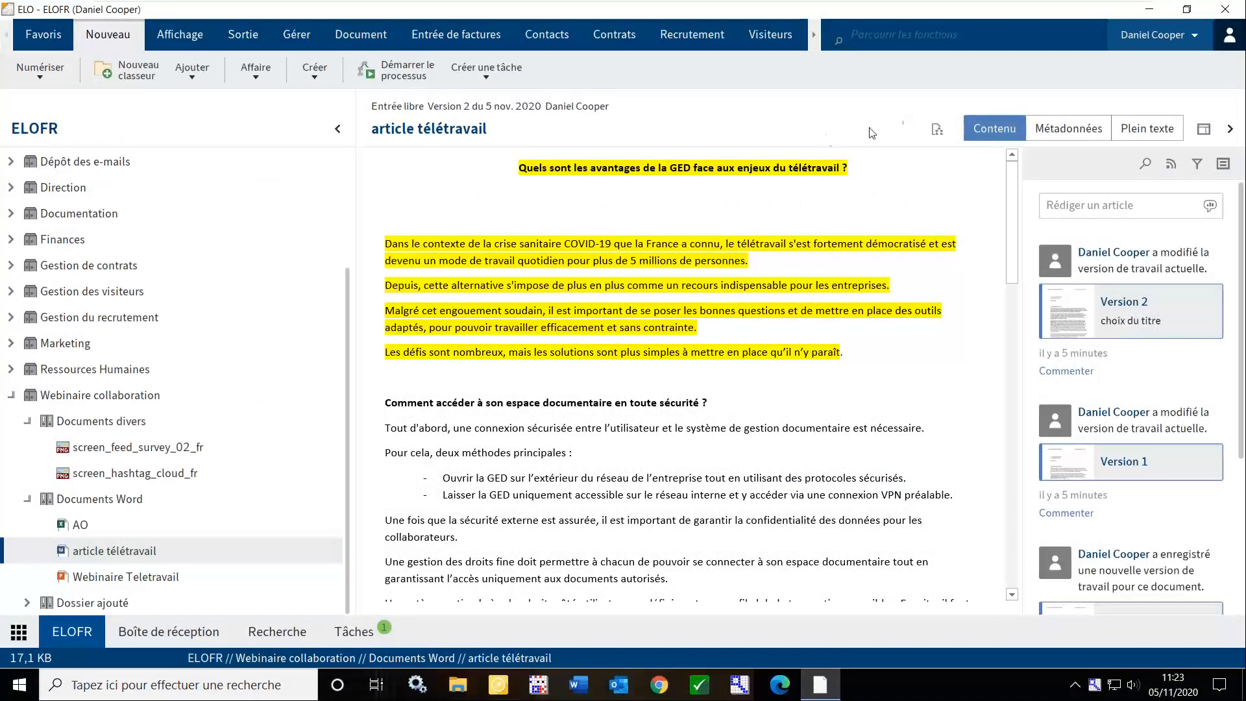
Open the Autorisation accordée task from the task list and display its document content
{"action": "left_click", "coordinate": [368, 633]}
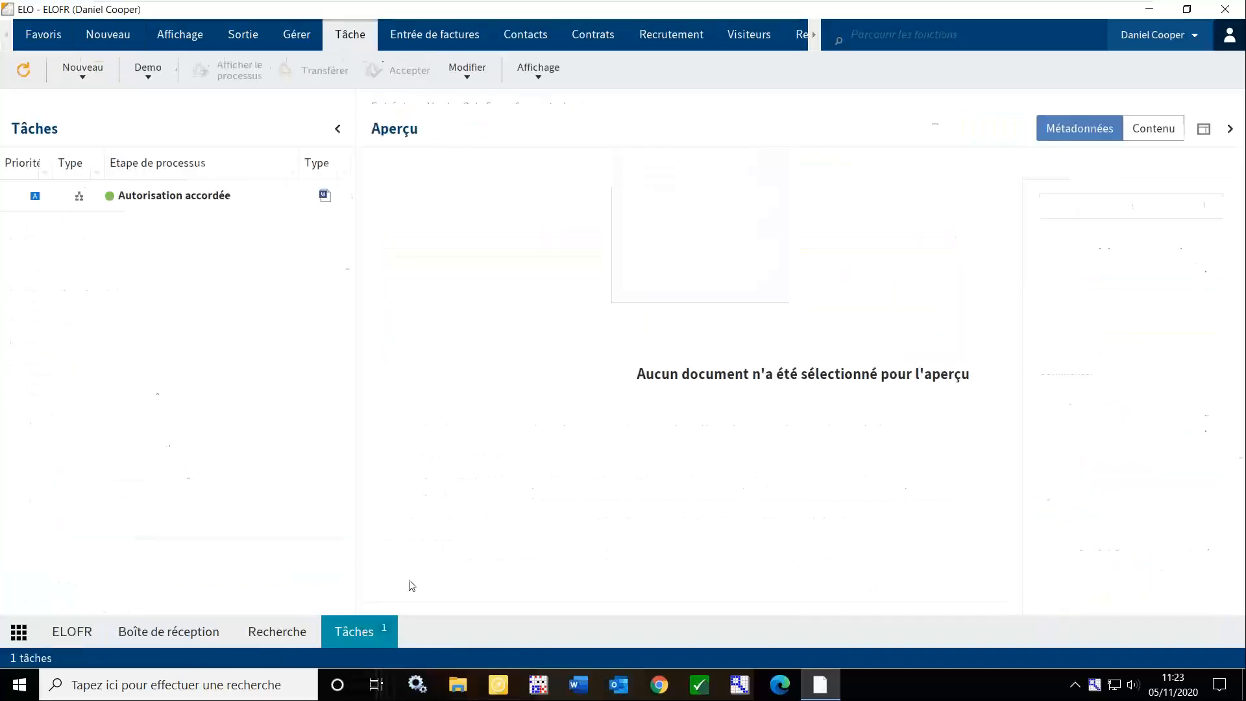
{"action": "left_click", "coordinate": [182, 198]}
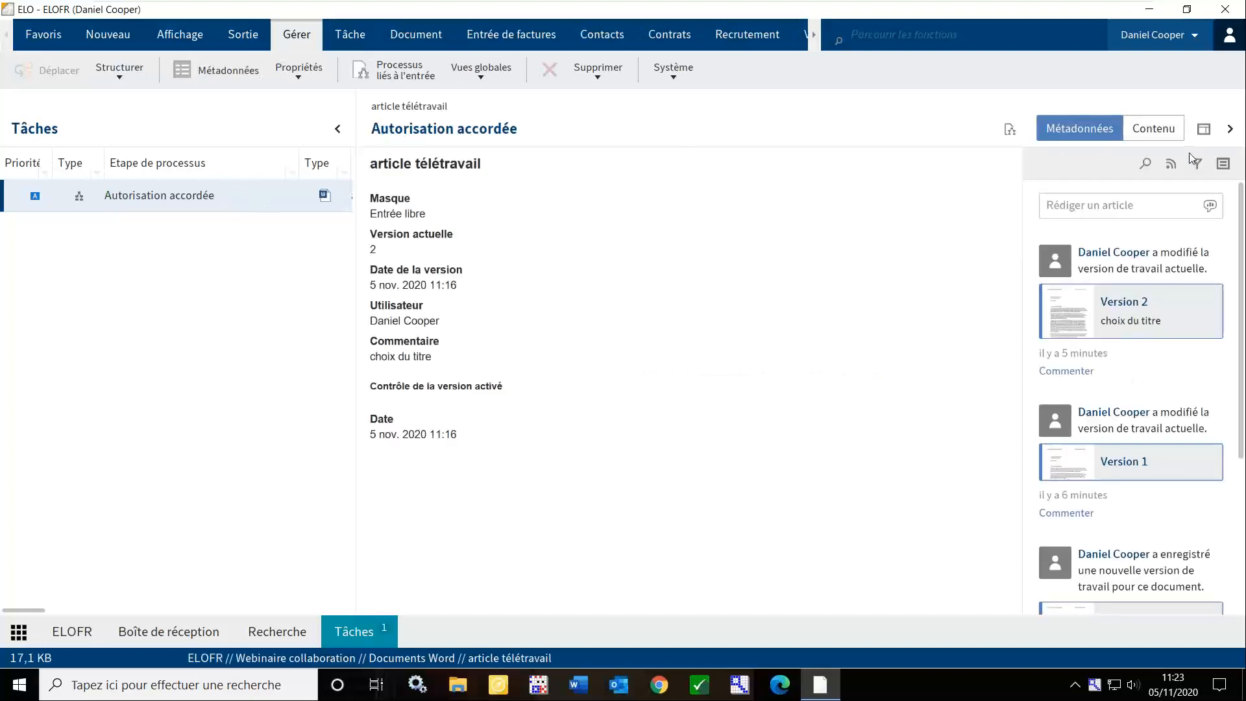
{"action": "left_click", "coordinate": [1169, 133]}
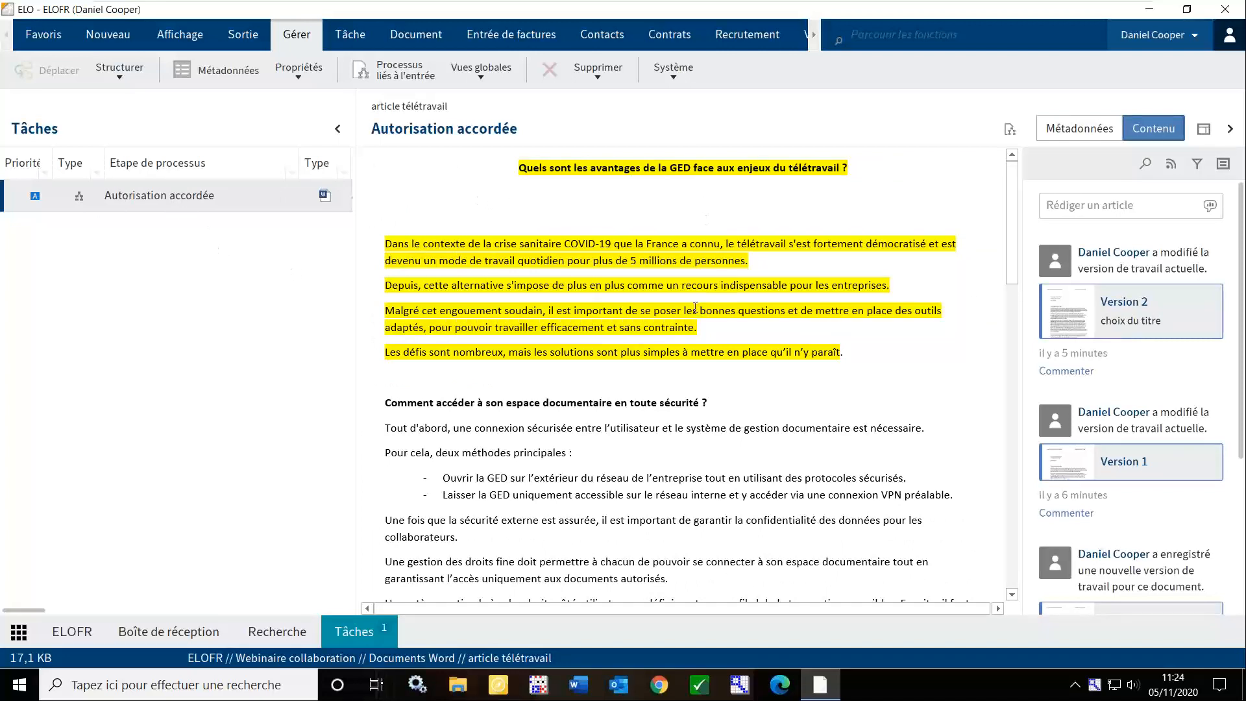
Forward the Autorisation accordée task without an annotation to end the article télétravail process
{"action": "right_click", "coordinate": [252, 204]}
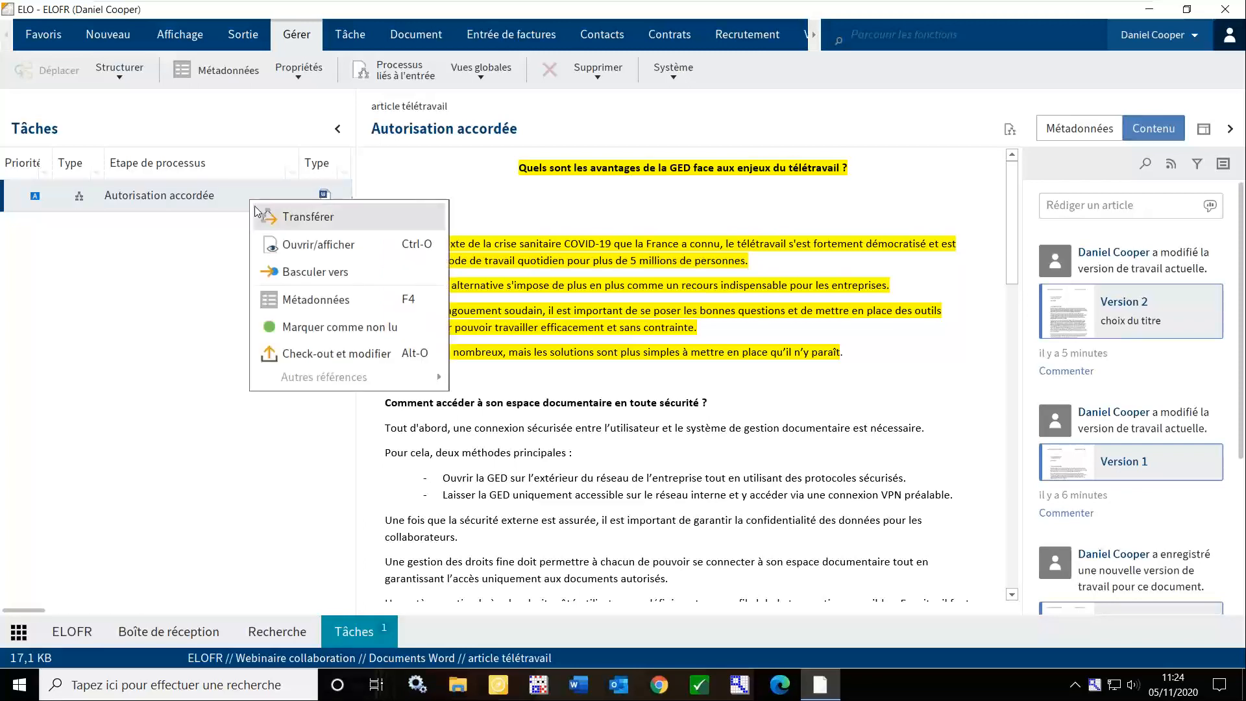
{"action": "left_click", "coordinate": [305, 216]}
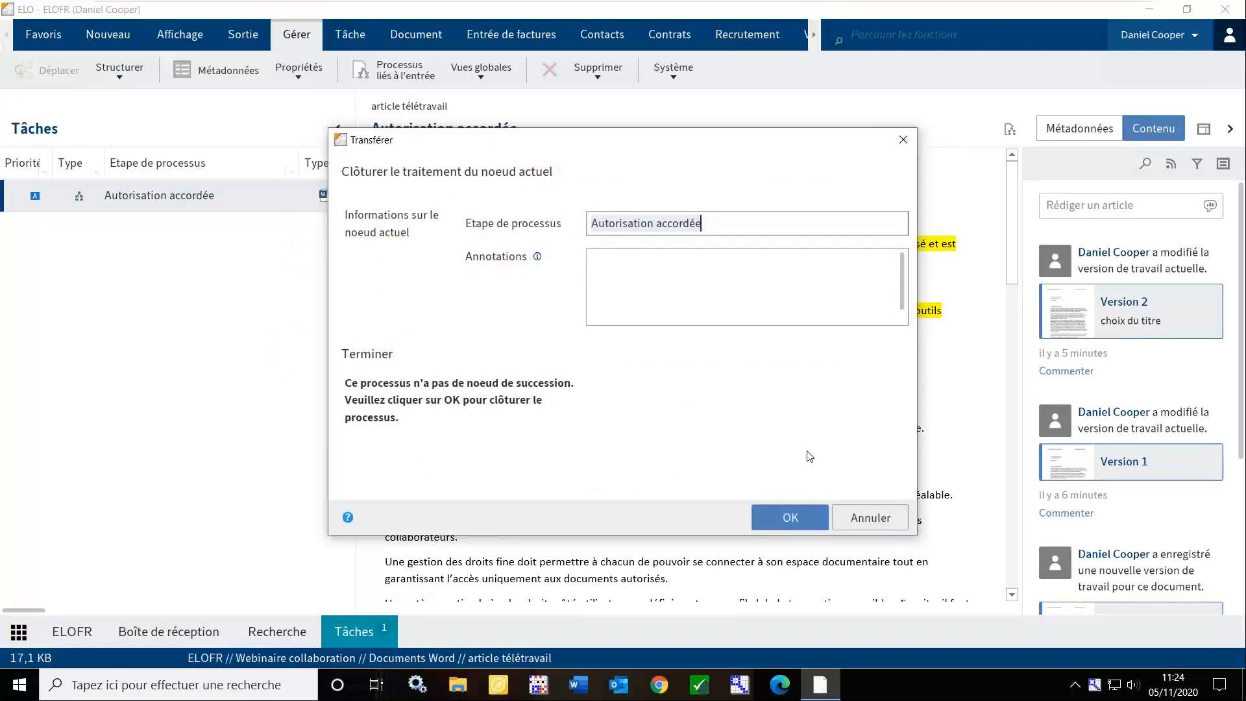
{"action": "left_click", "coordinate": [788, 517]}
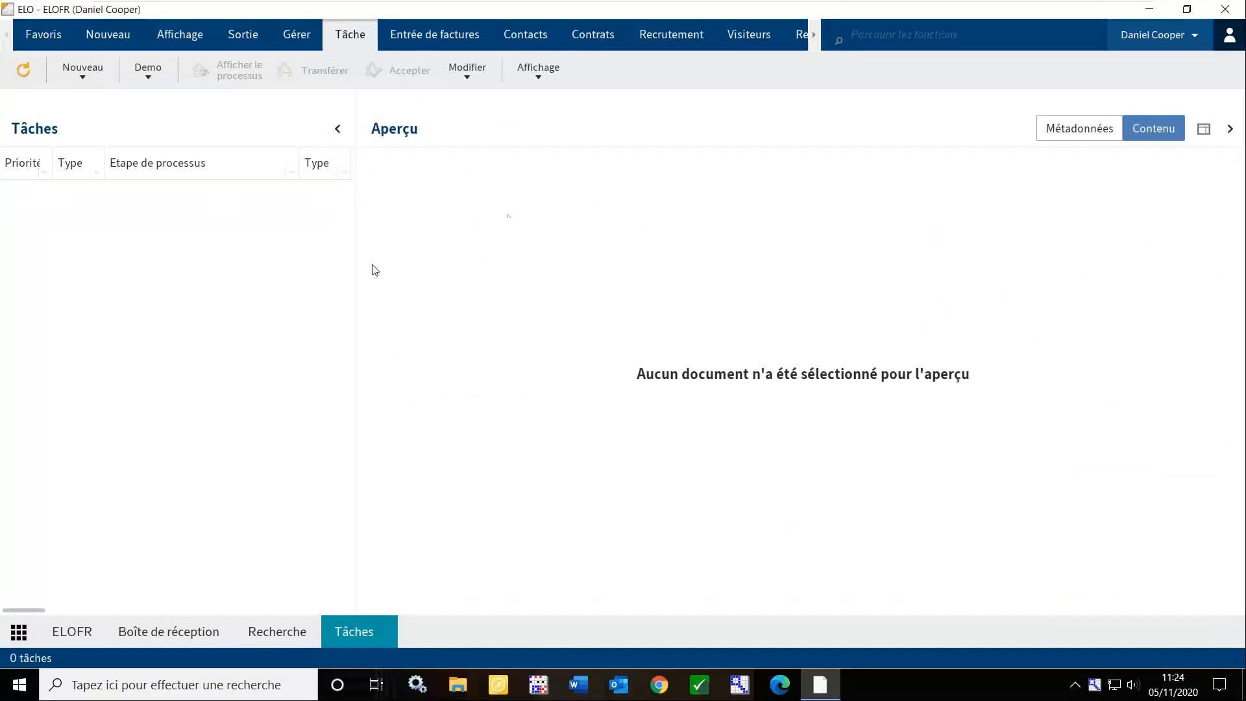
Return to article télétravail in the archive, open its linked processes, and examine the workflow diagrams of both approval processes
{"action": "left_click", "coordinate": [97, 639]}
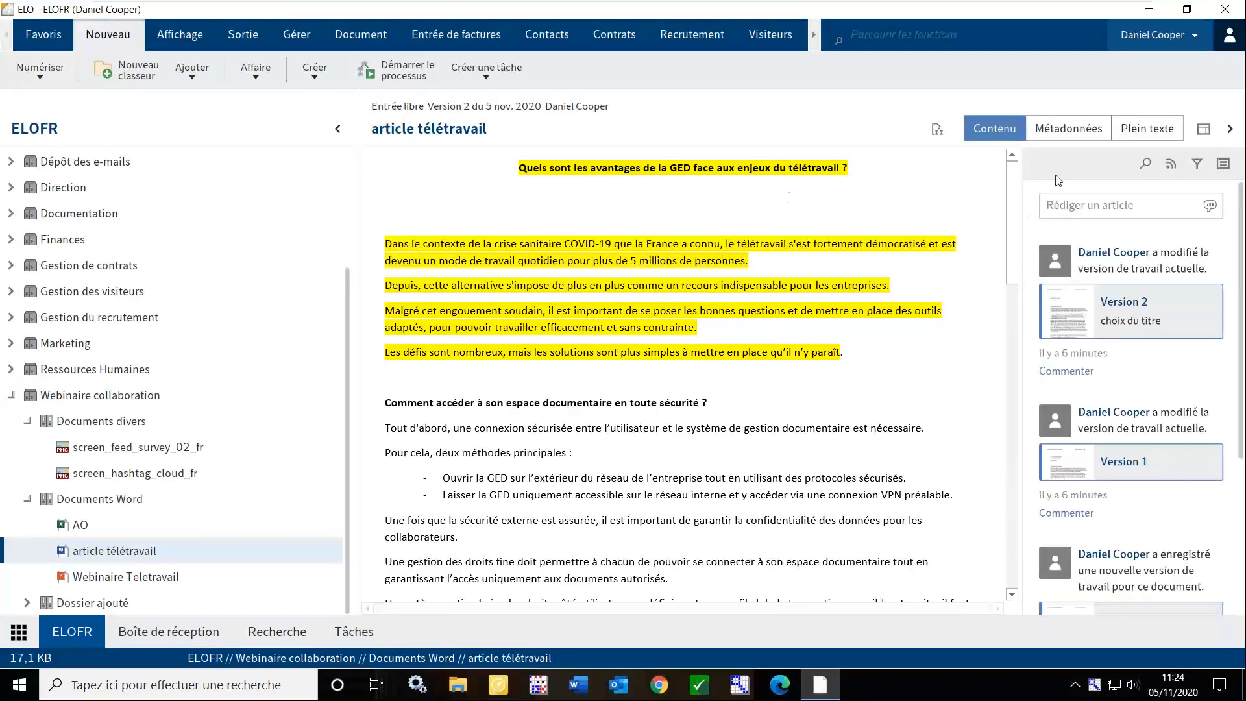
{"action": "left_click", "coordinate": [937, 129]}
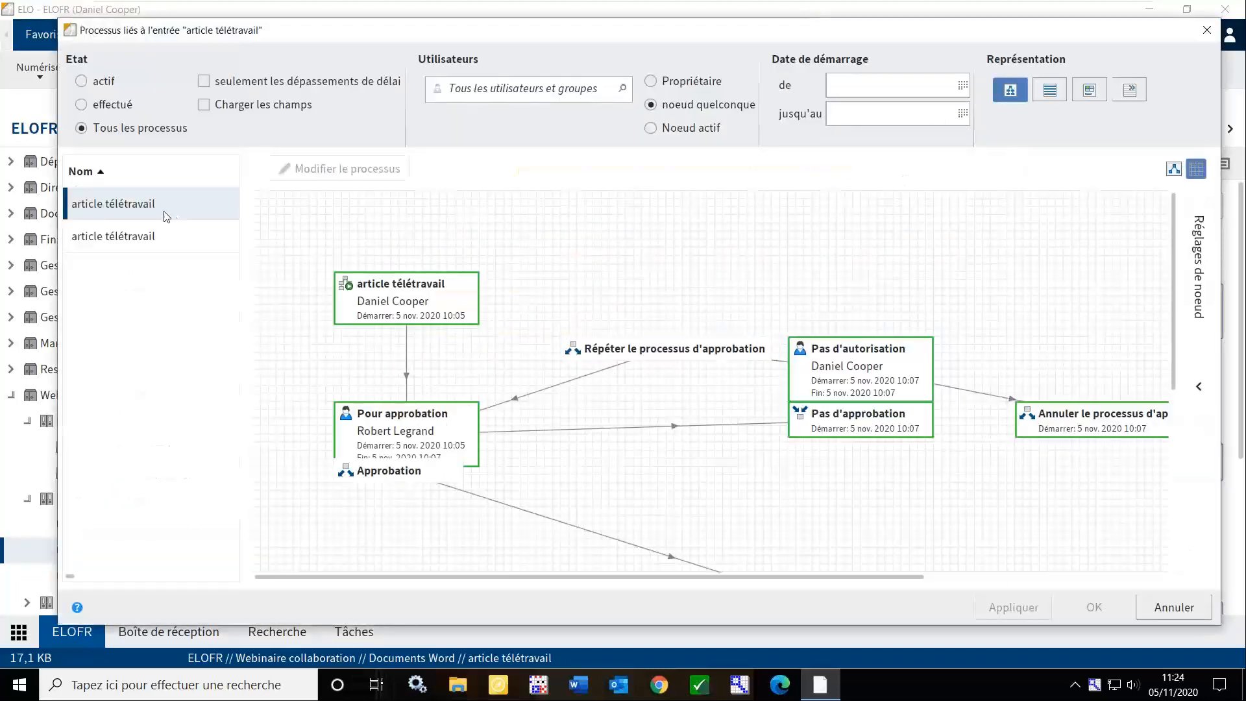
{"action": "scroll", "coordinate": [483, 383], "scroll_direction": "down", "scroll_amount": 3}
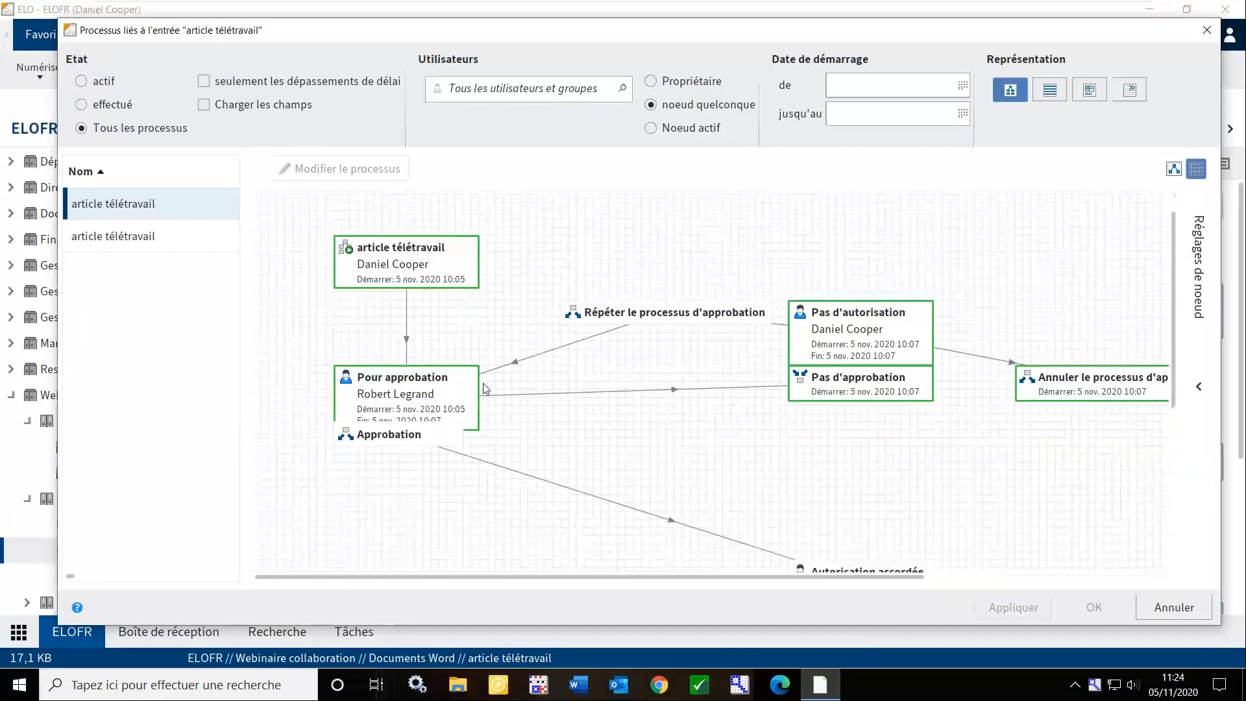
{"action": "scroll", "coordinate": [489, 404], "scroll_direction": "up", "scroll_amount": 2}
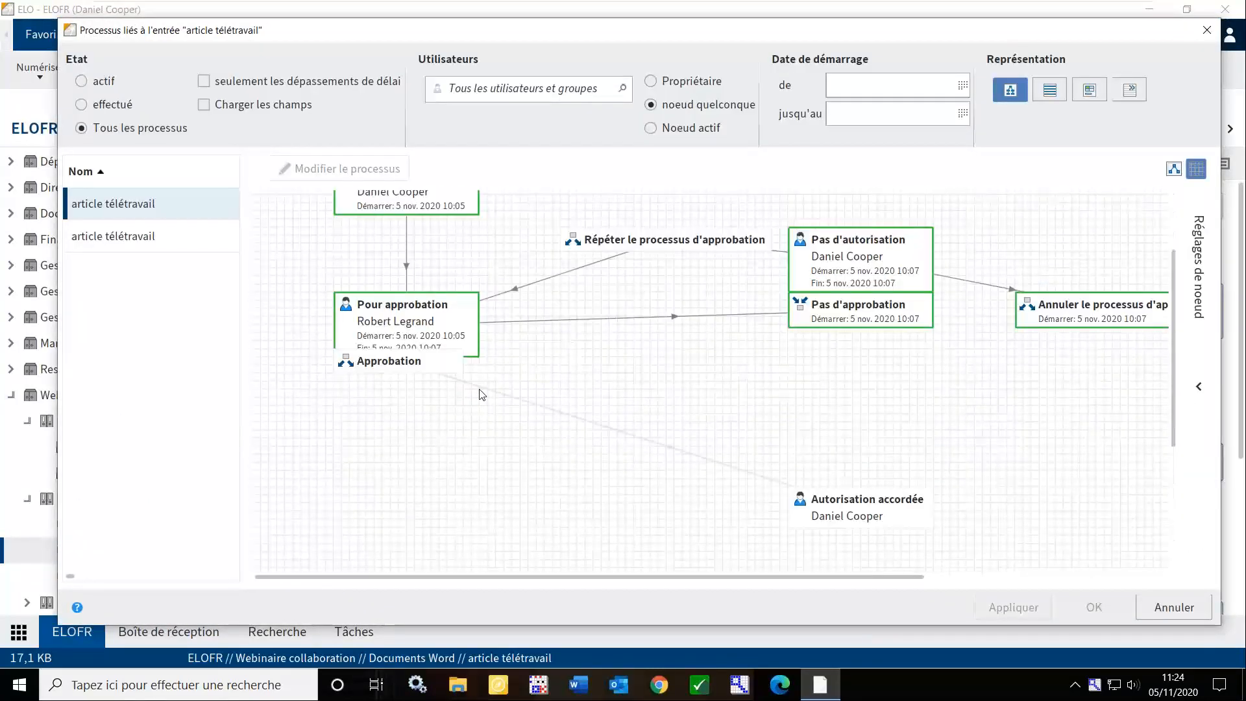
{"action": "left_click", "coordinate": [177, 239]}
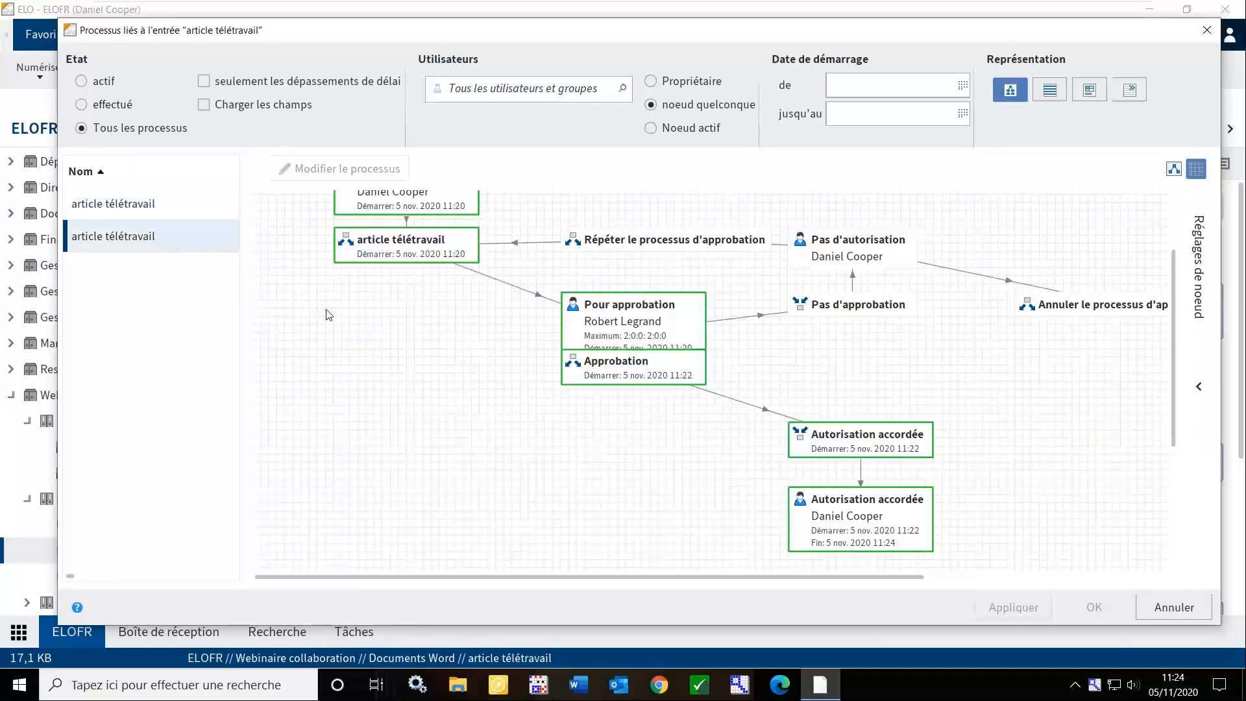
{"action": "scroll", "coordinate": [446, 398], "scroll_direction": "up", "scroll_amount": 2}
{"action": "scroll", "coordinate": [389, 279], "scroll_direction": "down", "scroll_amount": 3}
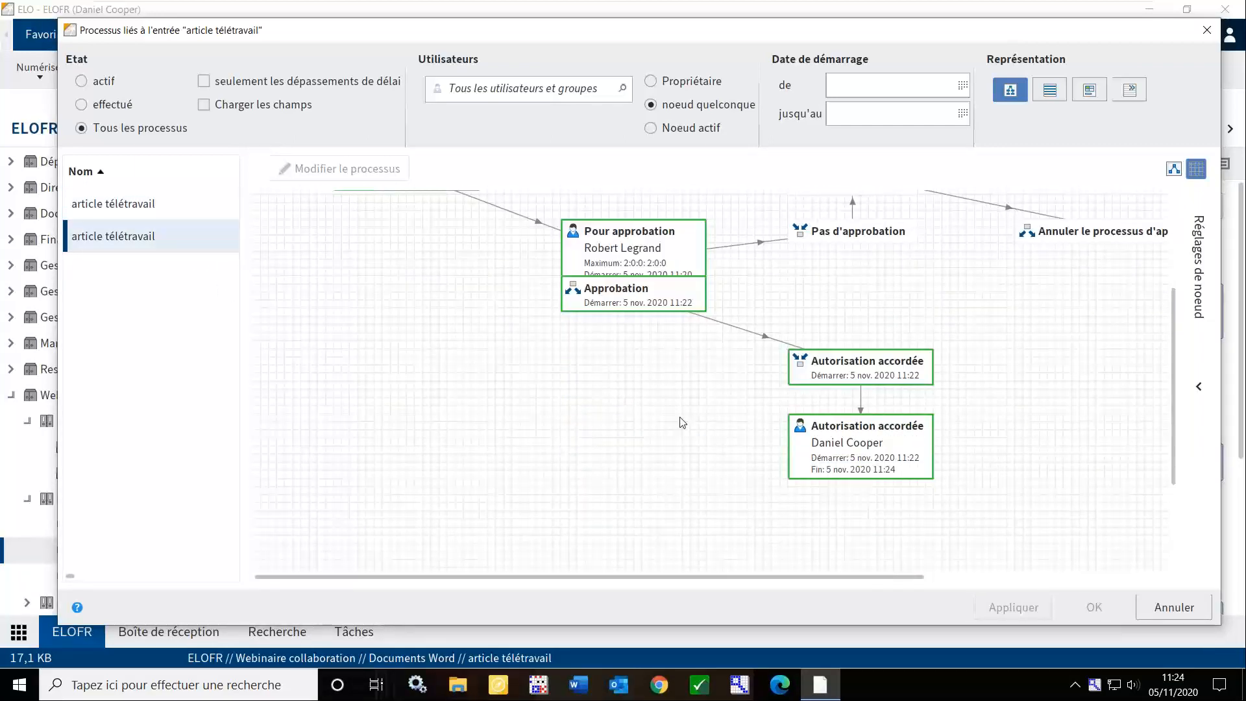
Spread out the second process's Autorisation accordée, Approbation and Pour approbation nodes, and close the linked processes without applying the layout
{"action": "left_click_drag", "start_coordinate": [821, 369], "coordinate": [699, 360]}
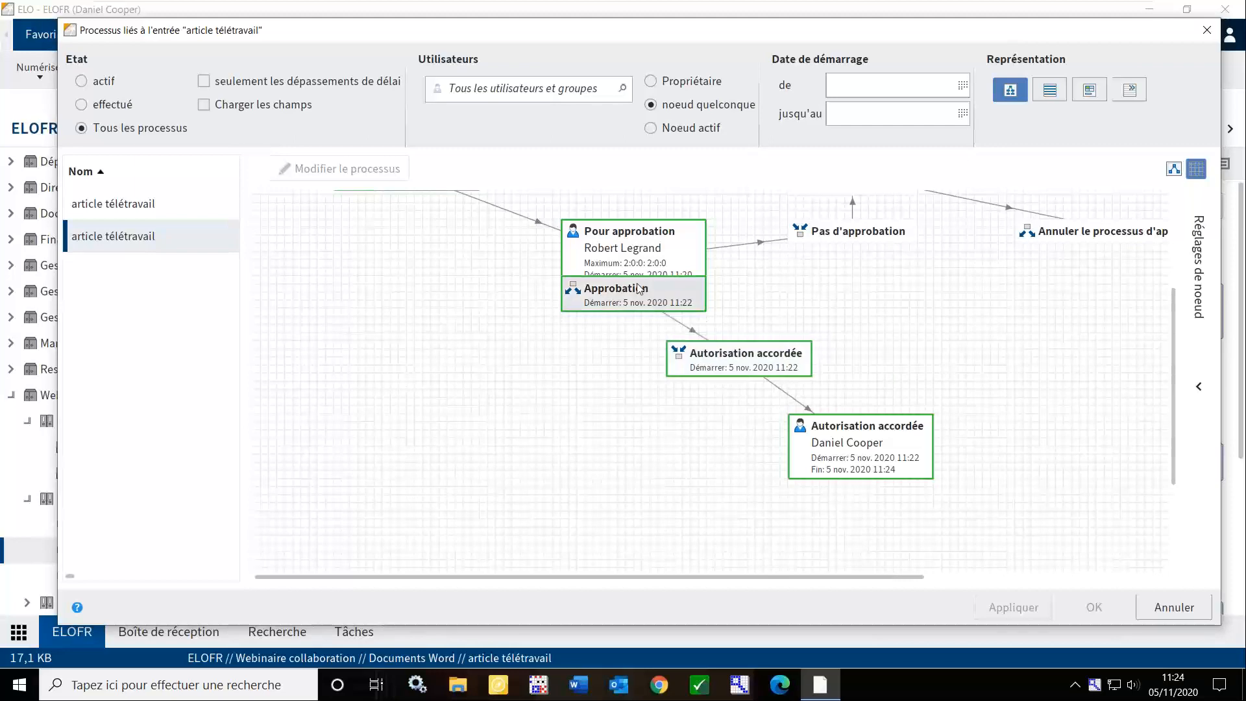
{"action": "left_click_drag", "start_coordinate": [640, 288], "coordinate": [598, 322]}
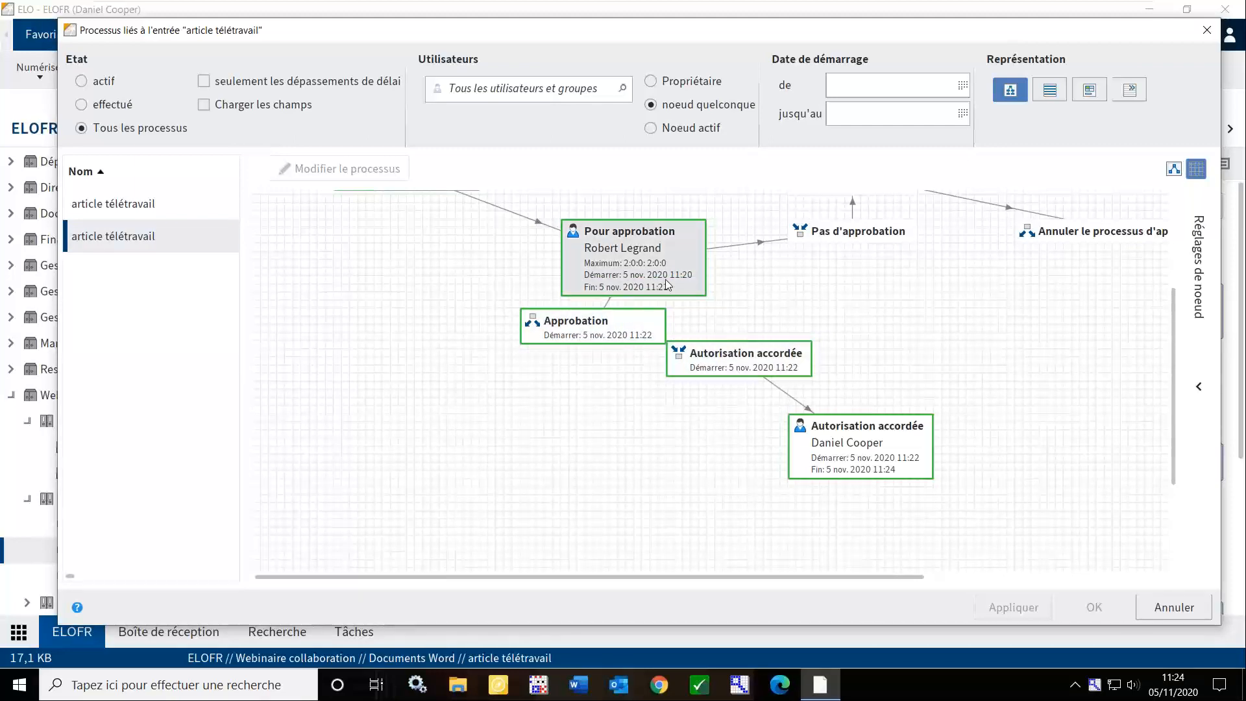
{"action": "left_click_drag", "start_coordinate": [667, 284], "coordinate": [586, 268]}
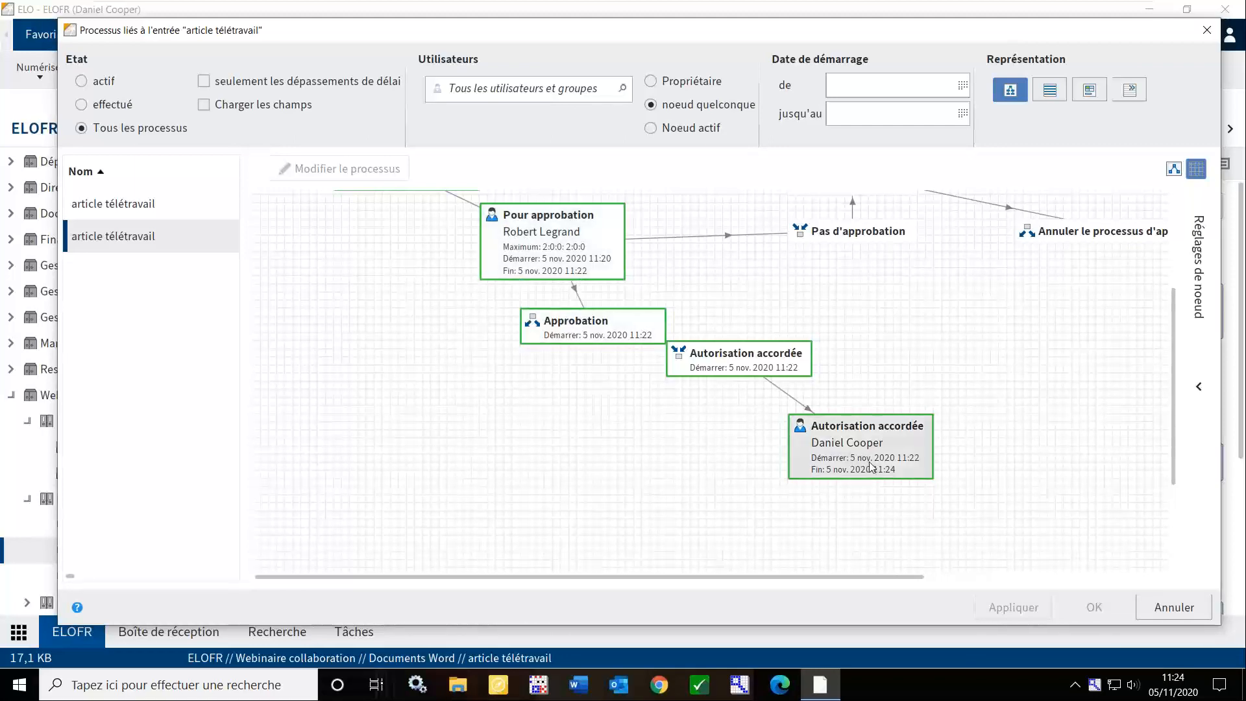
{"action": "left_click_drag", "start_coordinate": [864, 461], "coordinate": [955, 417]}
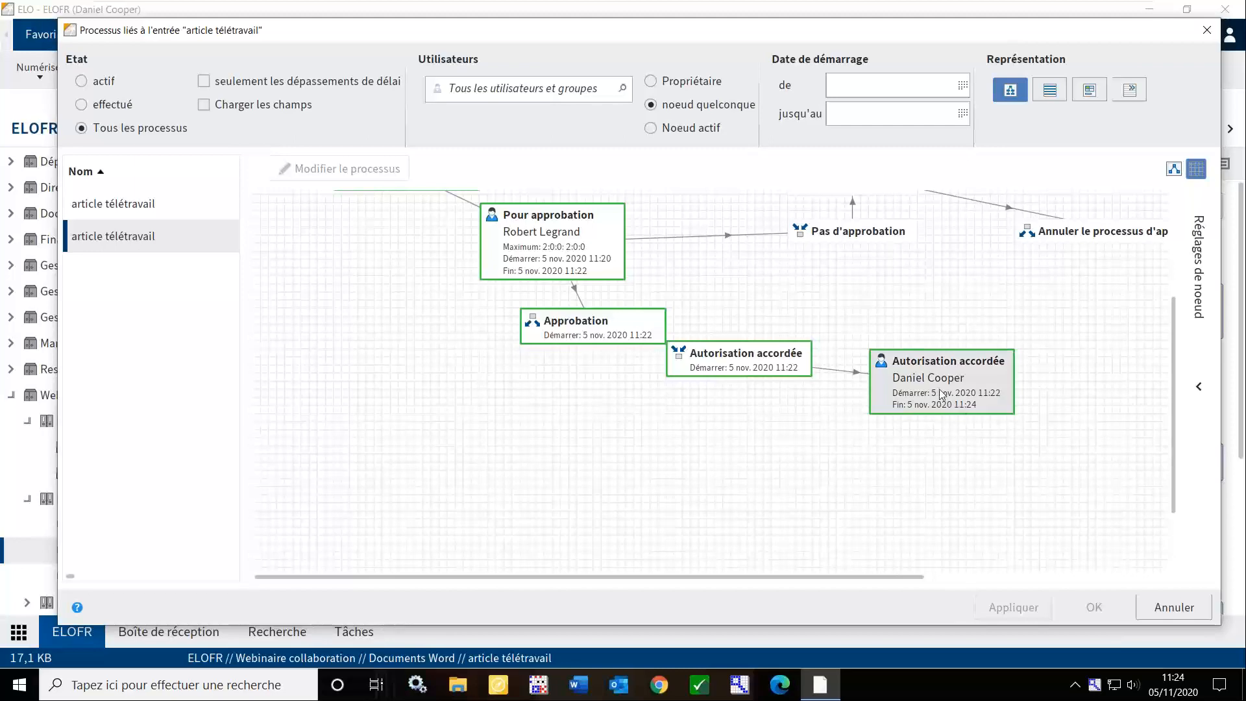
{"action": "left_click_drag", "start_coordinate": [941, 393], "coordinate": [925, 434]}
{"action": "scroll", "coordinate": [344, 291], "scroll_direction": "up", "scroll_amount": 3}
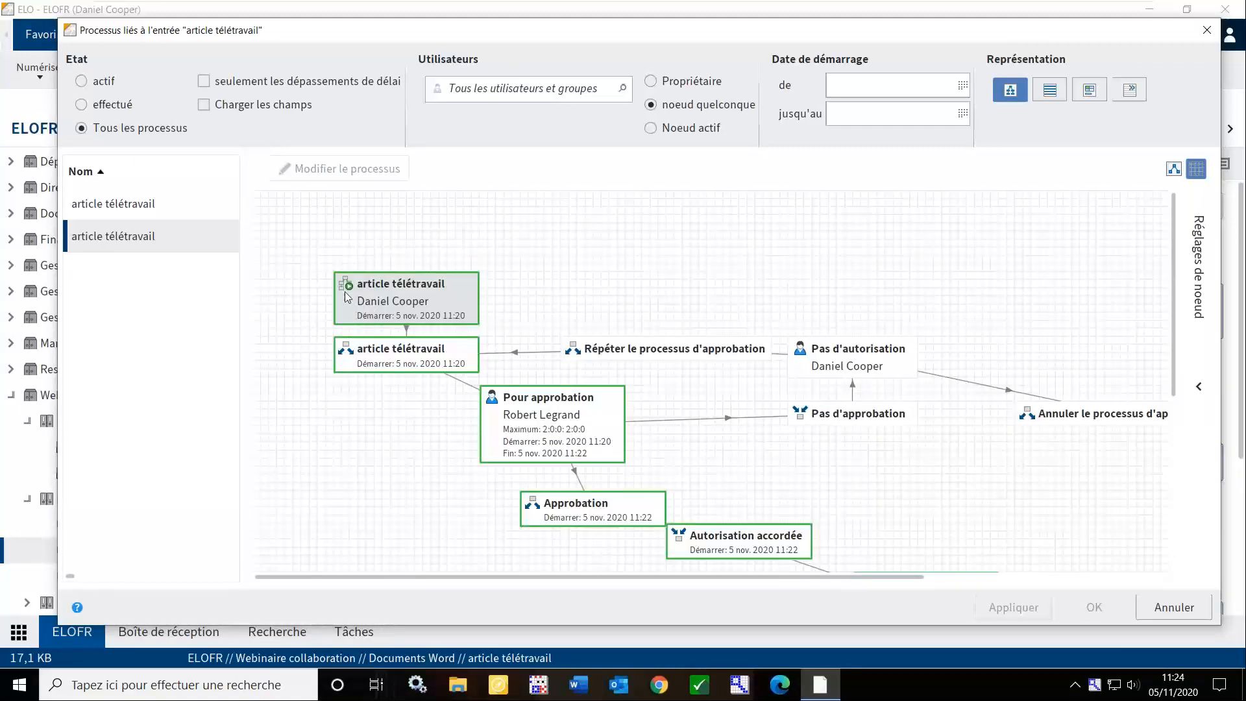
{"action": "scroll", "coordinate": [361, 354], "scroll_direction": "down", "scroll_amount": 2}
{"action": "left_click_drag", "start_coordinate": [518, 349], "coordinate": [365, 353]}
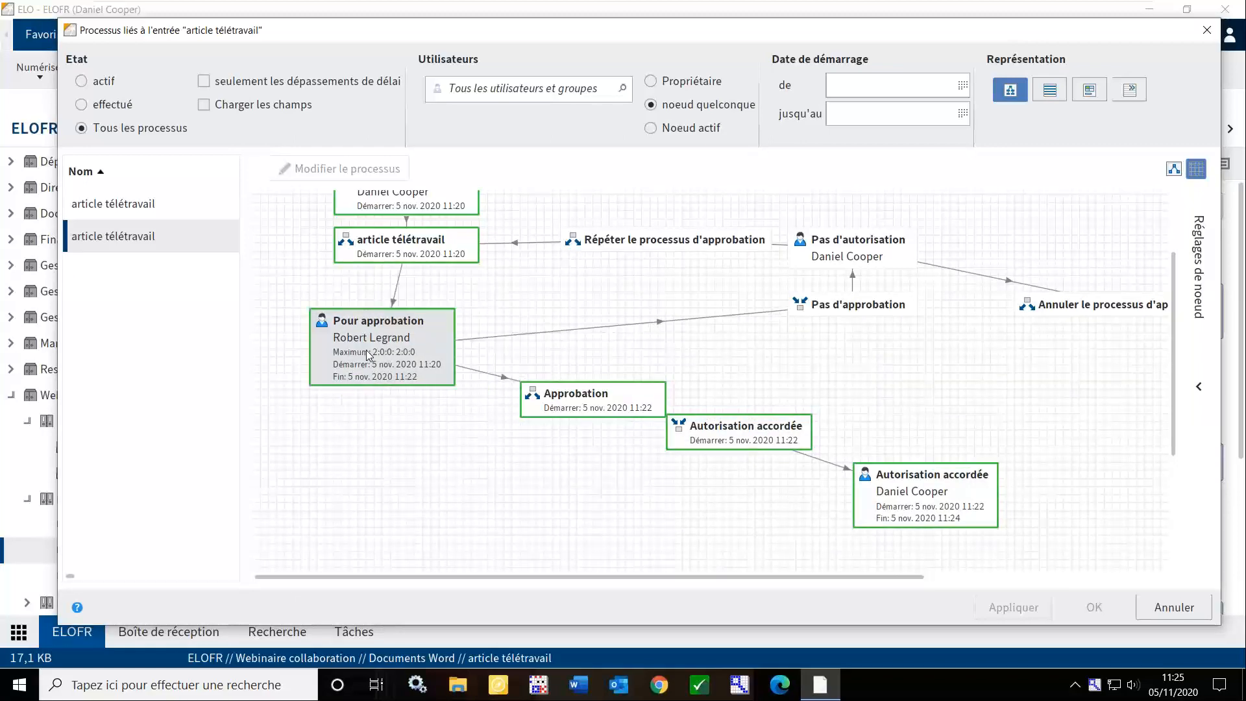
{"action": "left_click", "coordinate": [1158, 609]}
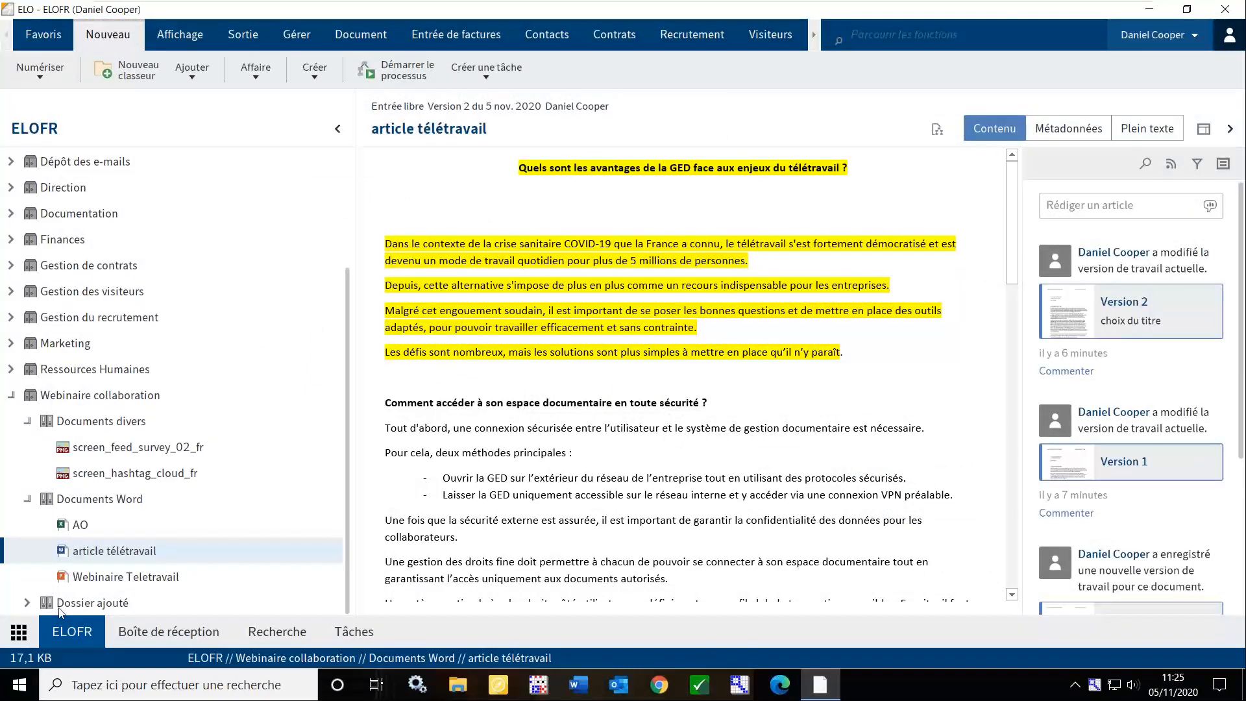
Expand the archive tree through Finances and Factures to the invoices in A Traiter
{"action": "left_click", "coordinate": [29, 634]}
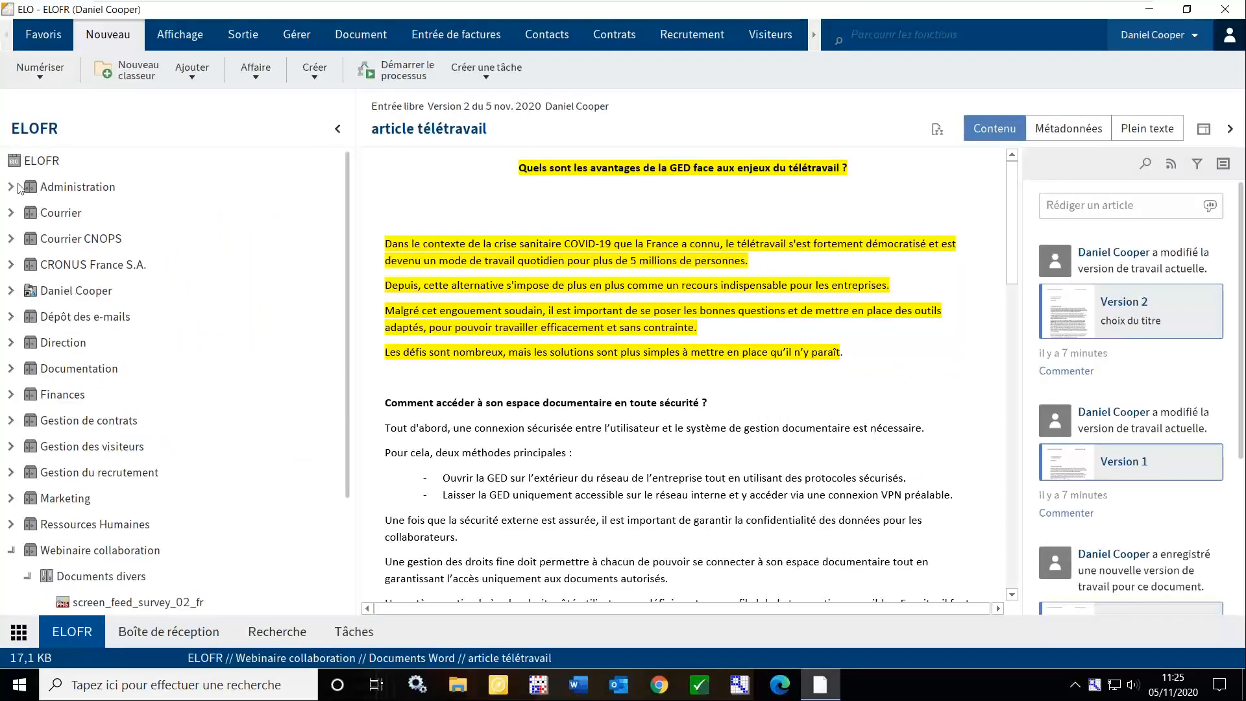
{"action": "left_click", "coordinate": [11, 394]}
{"action": "left_click", "coordinate": [27, 372]}
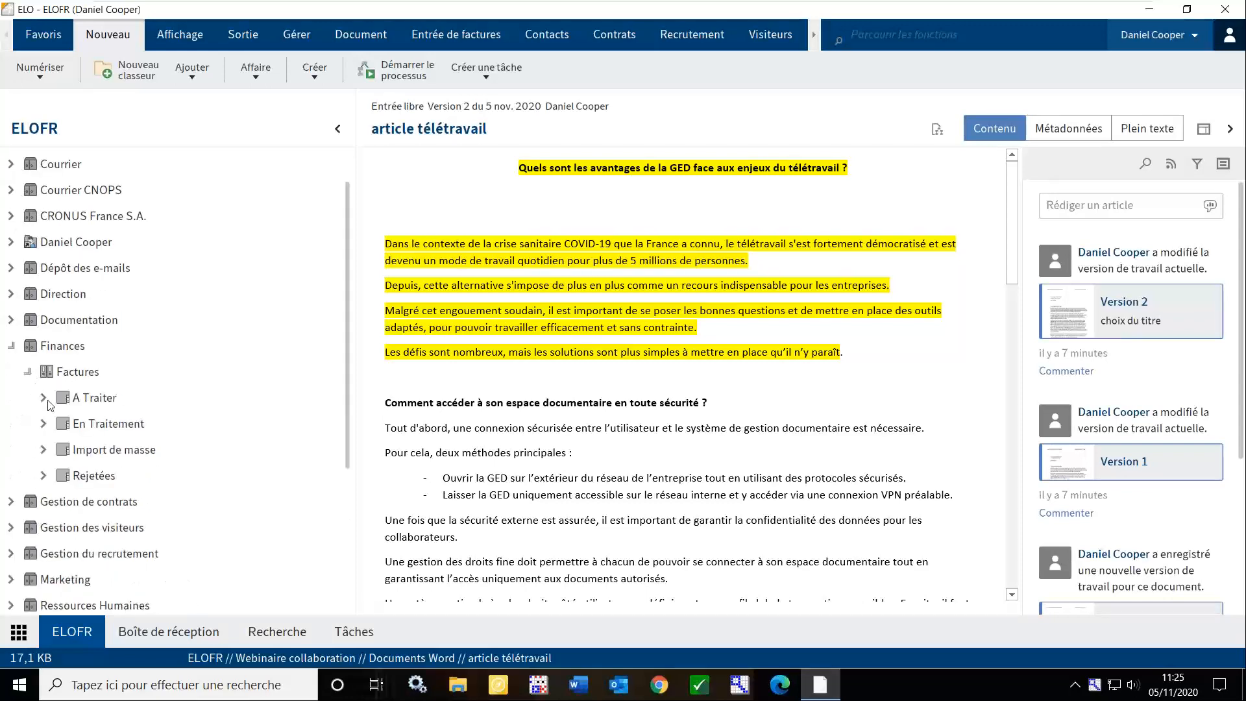
{"action": "left_click", "coordinate": [44, 397]}
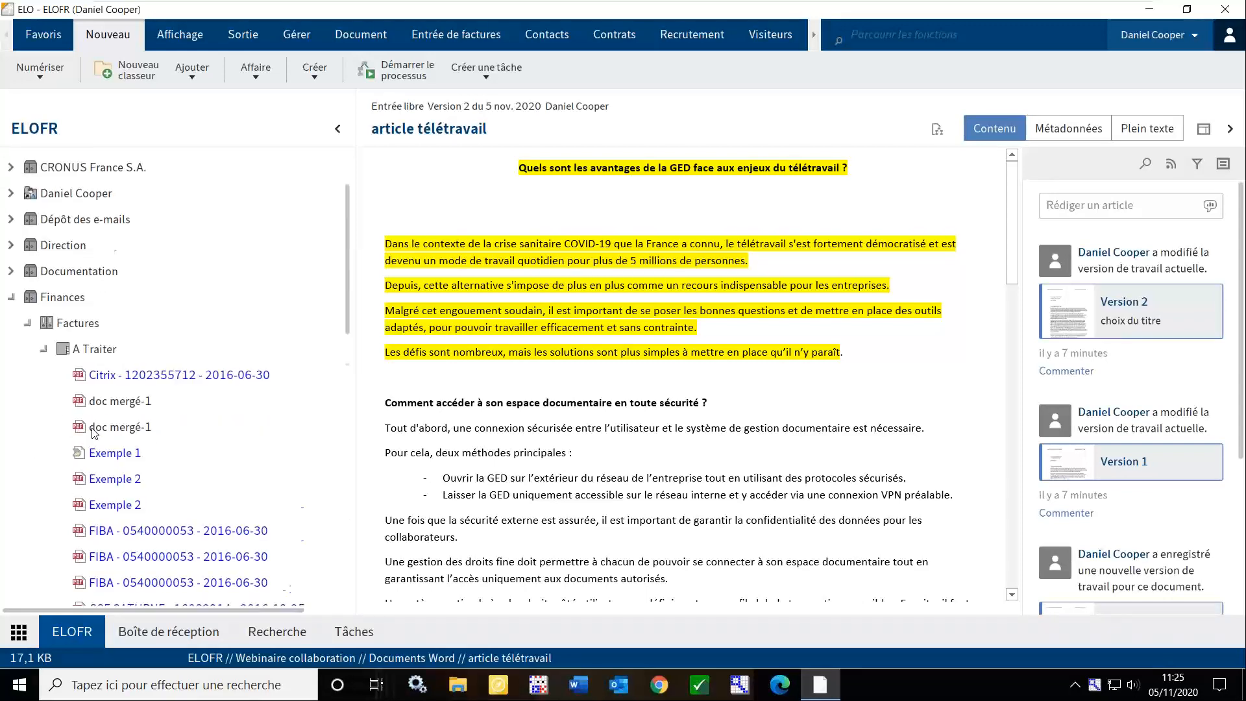
Browse the Webinaire collaboration folder from the home page and preview the documents screen_hashtag_cloud_fr and Webinaire Teletravail
{"action": "left_click", "coordinate": [18, 632]}
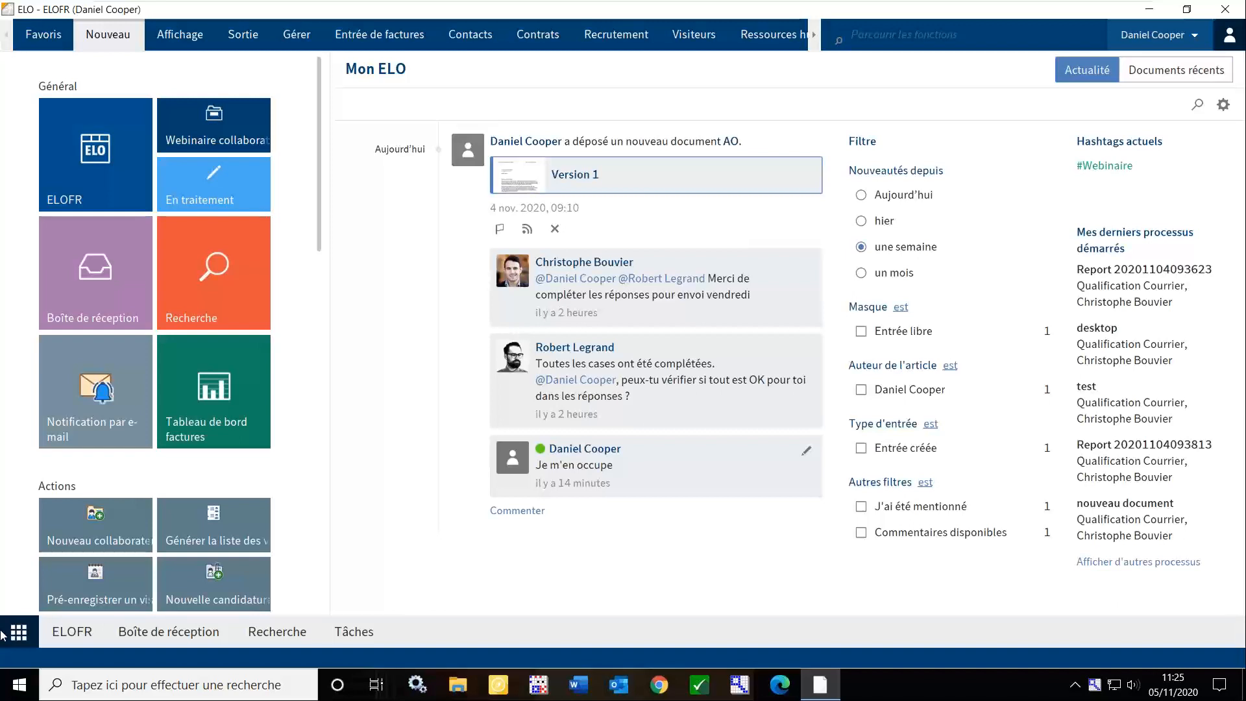
{"action": "left_click", "coordinate": [211, 130]}
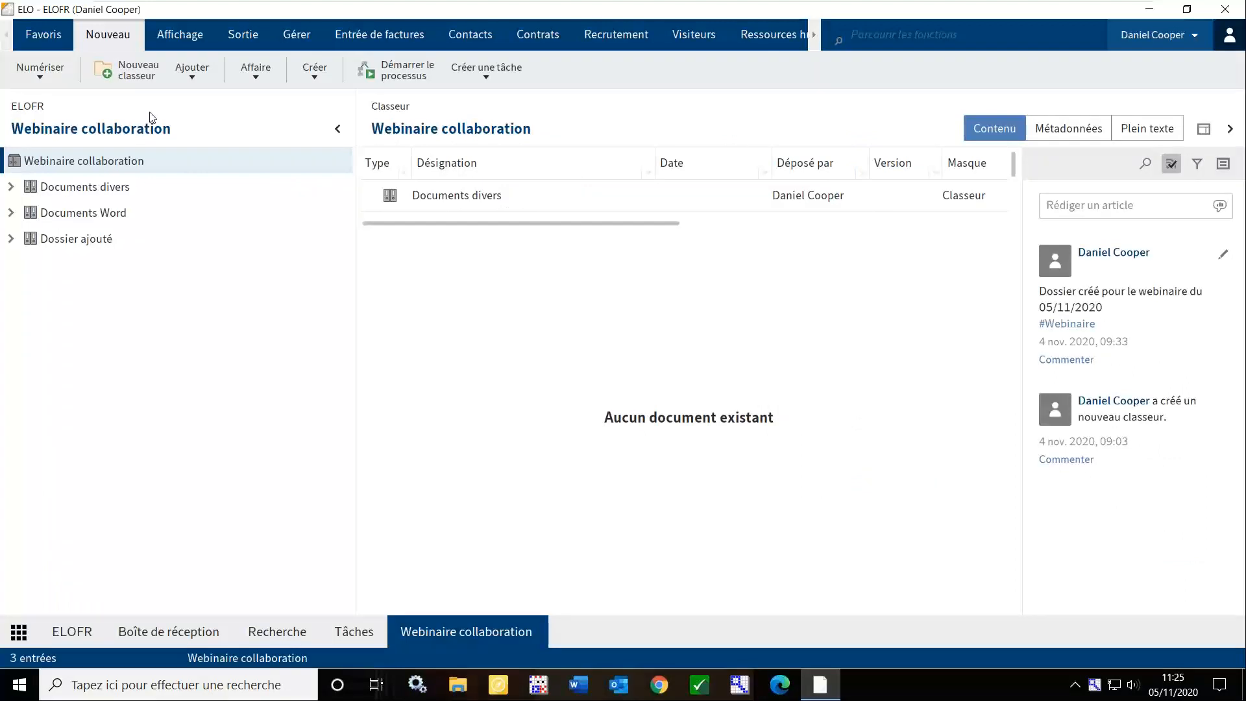
{"action": "left_click", "coordinate": [11, 213]}
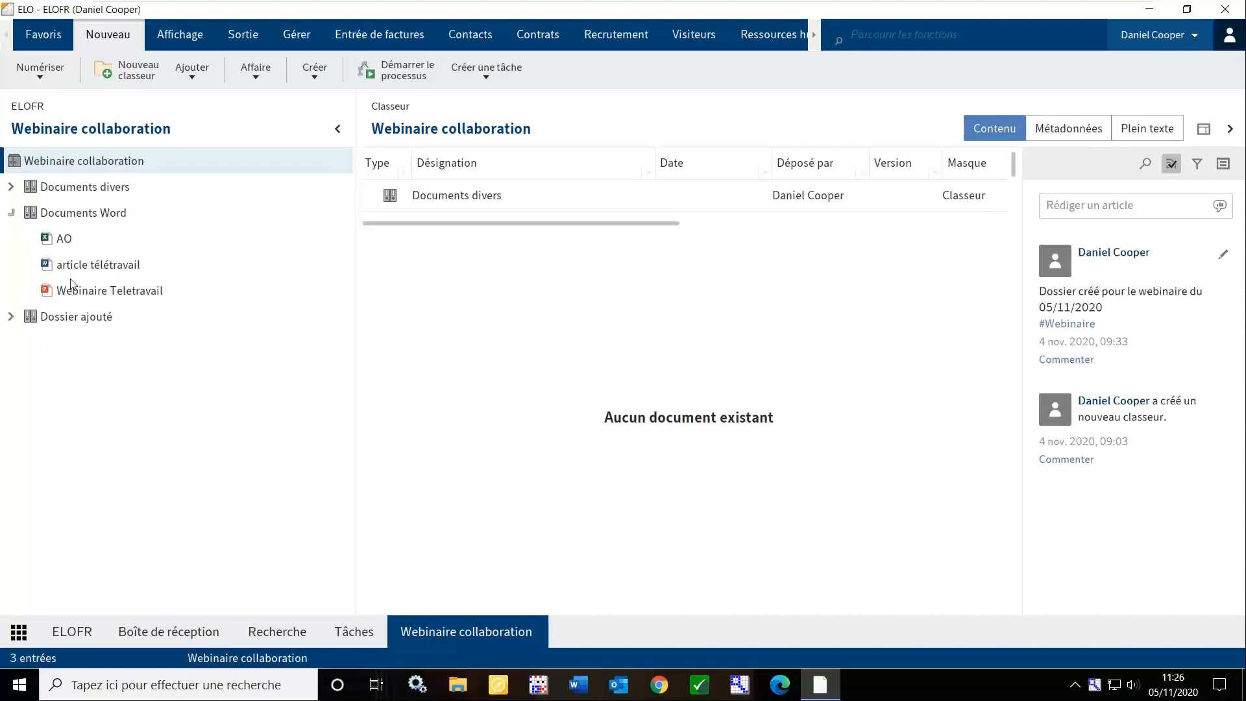
{"action": "left_click", "coordinate": [13, 188]}
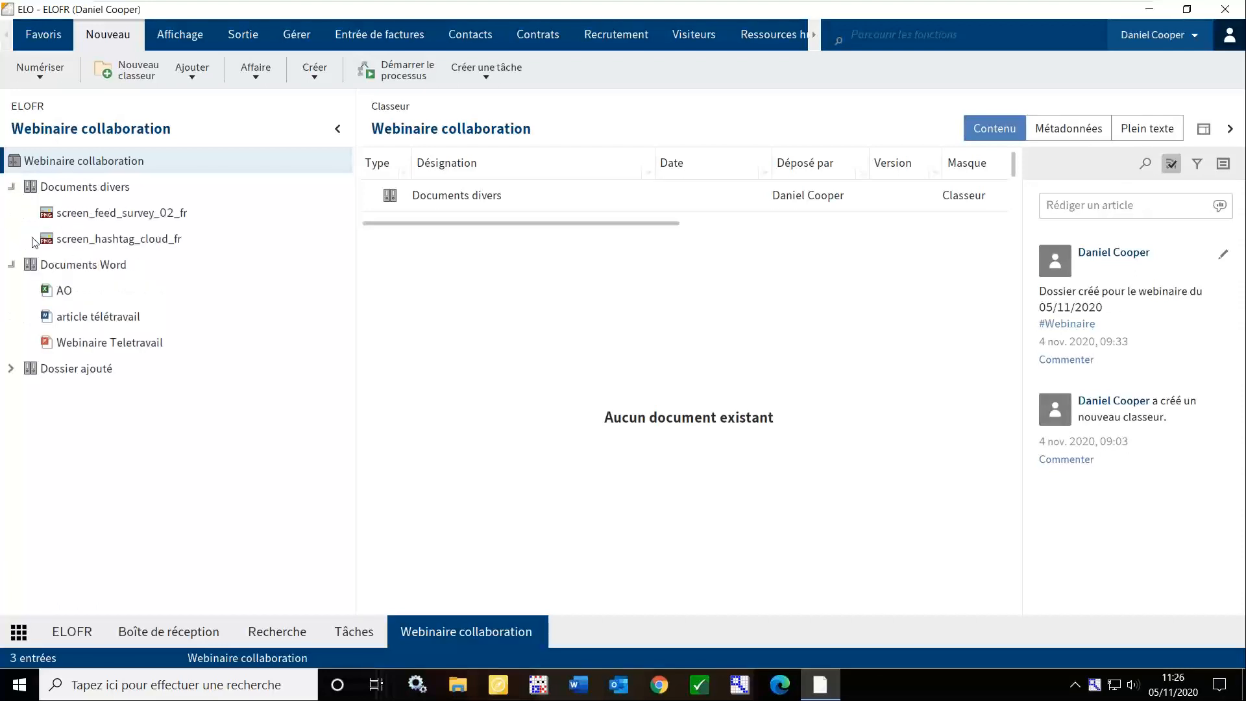
{"action": "left_click", "coordinate": [137, 246]}
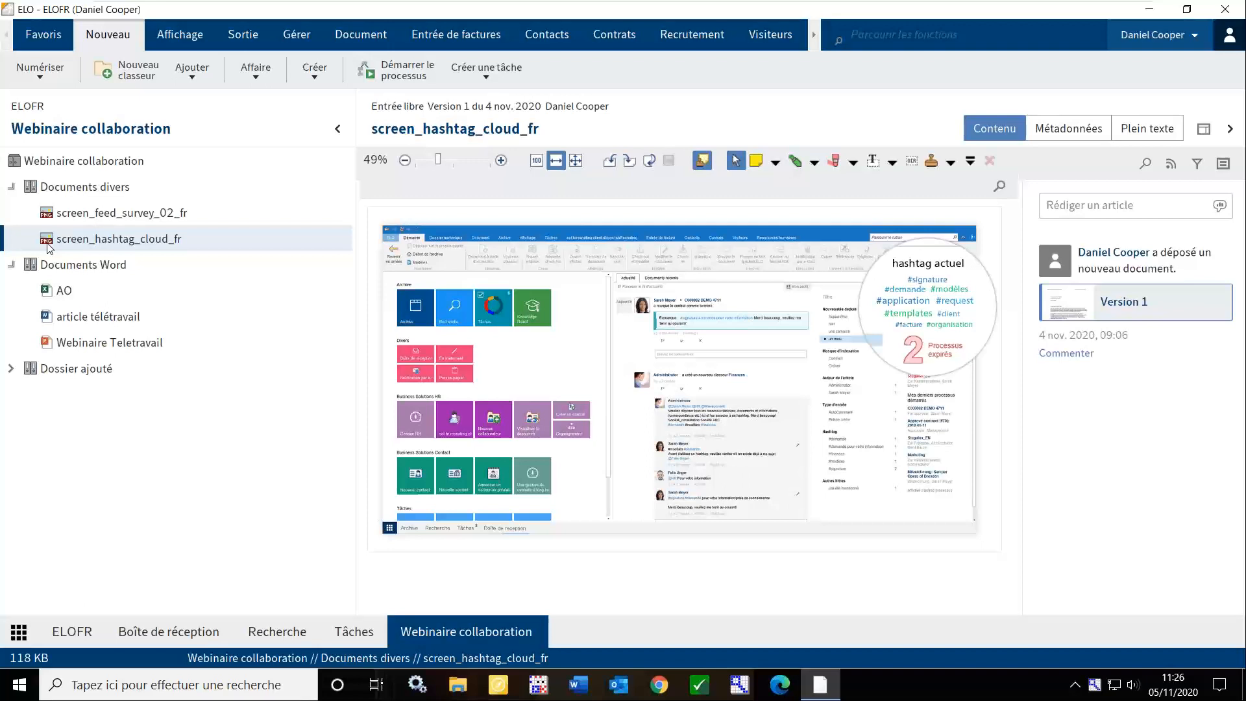
{"action": "left_click", "coordinate": [97, 348]}
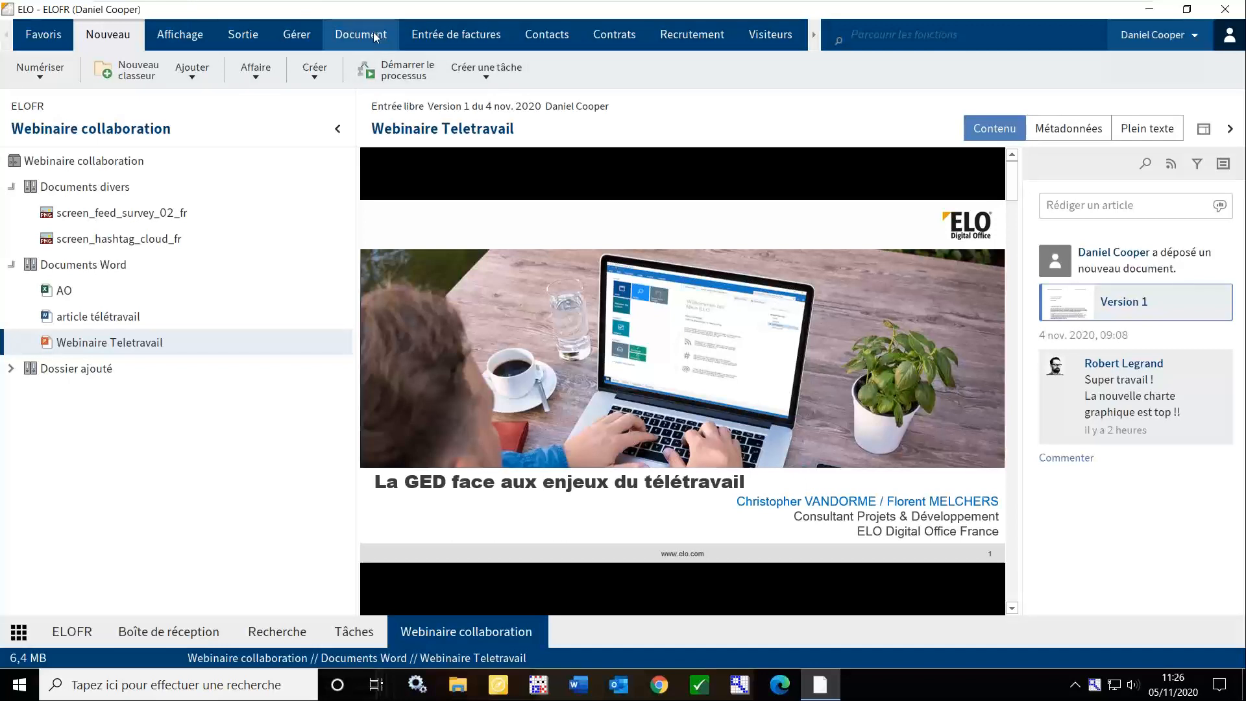
Prepare an e-mail with article télétravail attached as a Word document, and discard the message without saving
{"action": "left_click", "coordinate": [256, 41]}
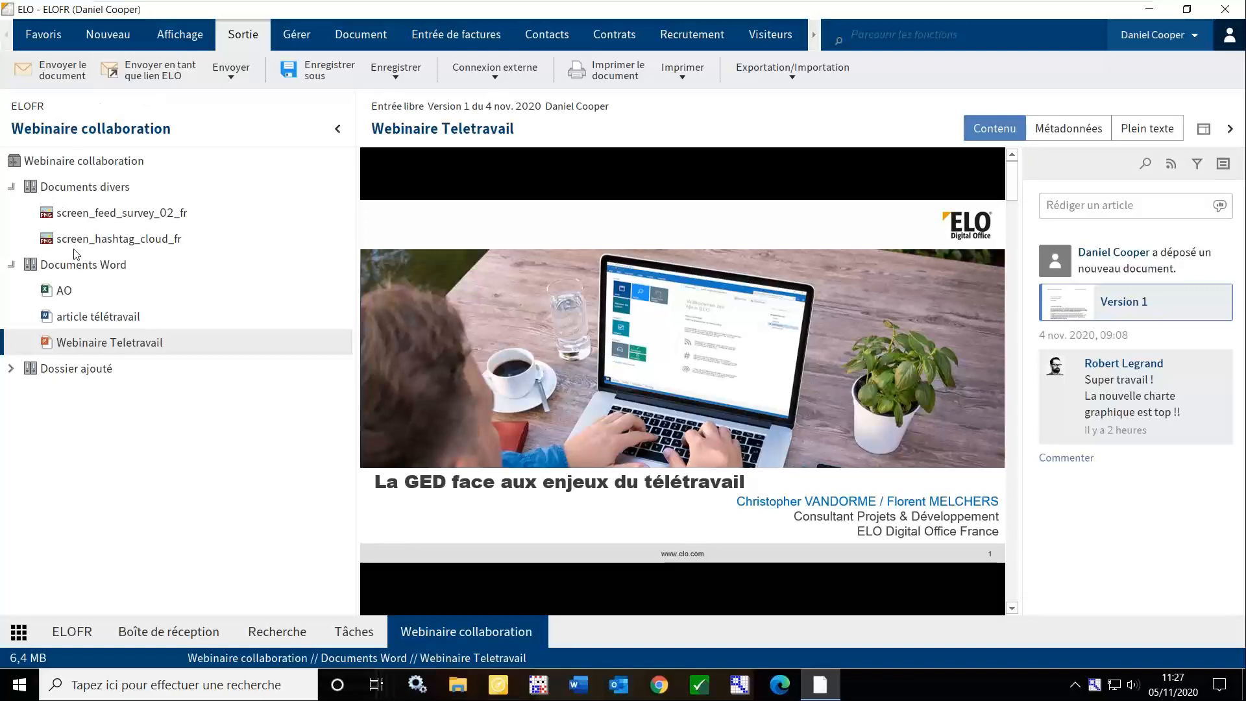
{"action": "left_click", "coordinate": [102, 320]}
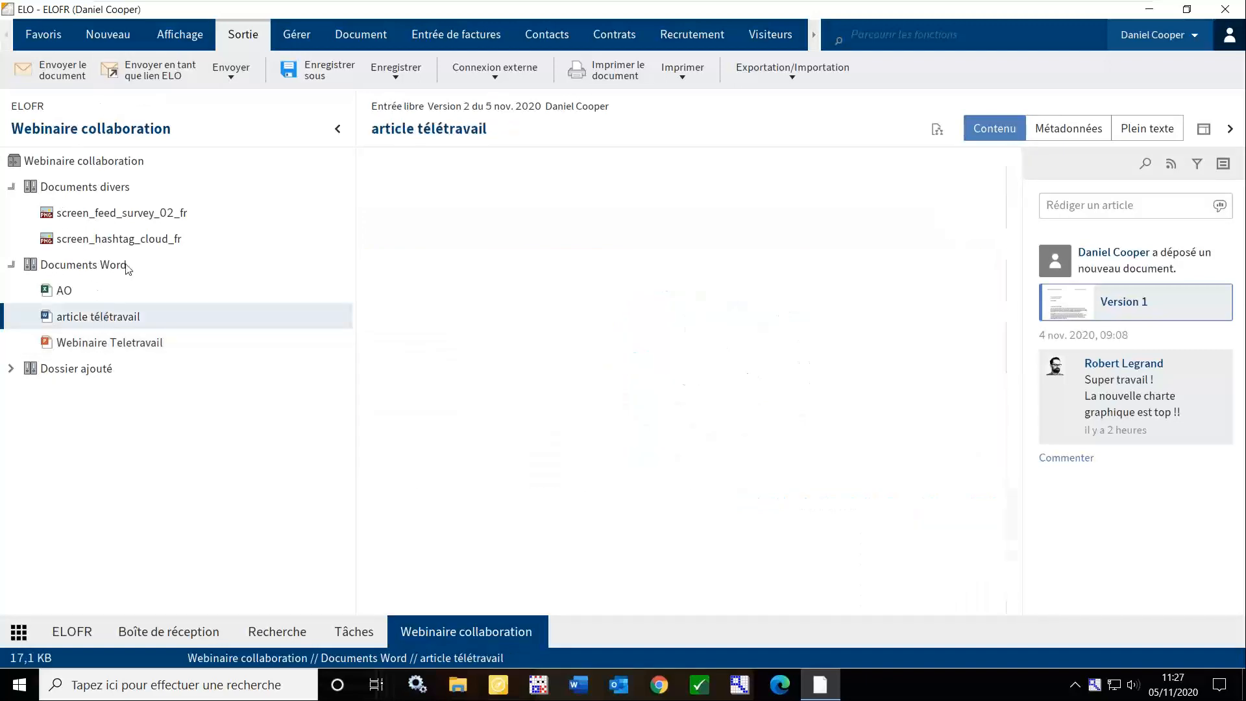
{"action": "left_click", "coordinate": [47, 82]}
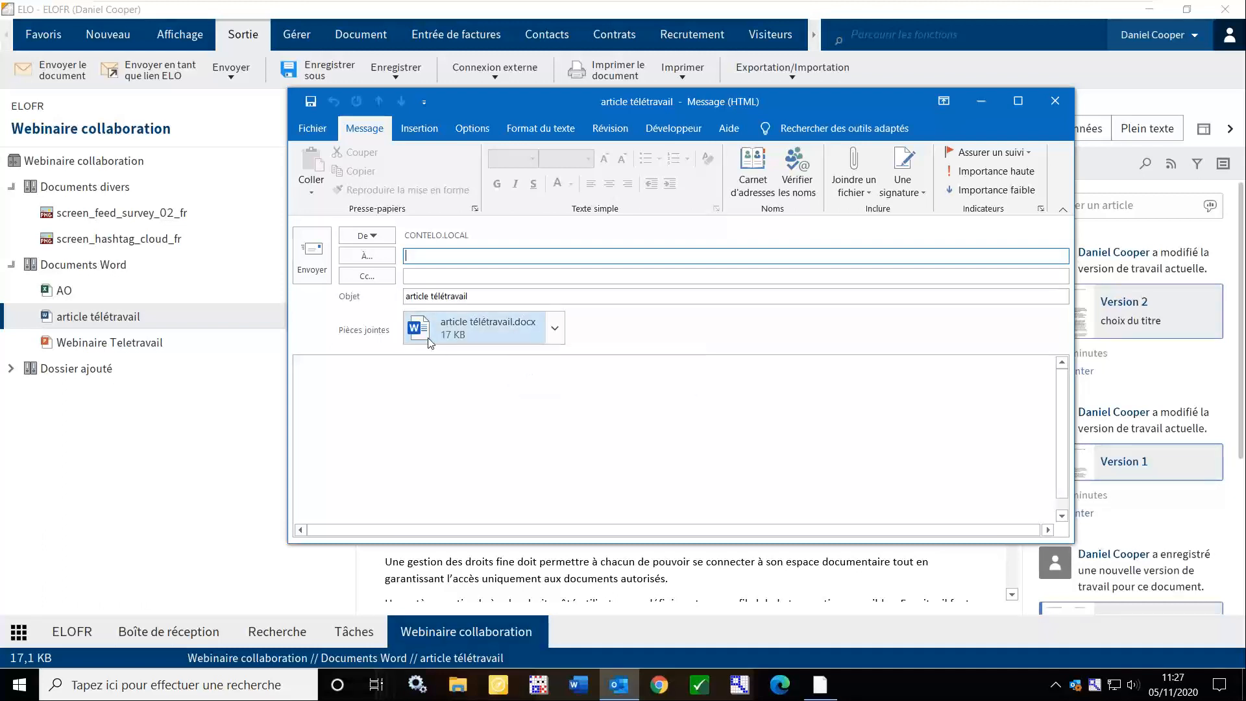
{"action": "left_click", "coordinate": [478, 296]}
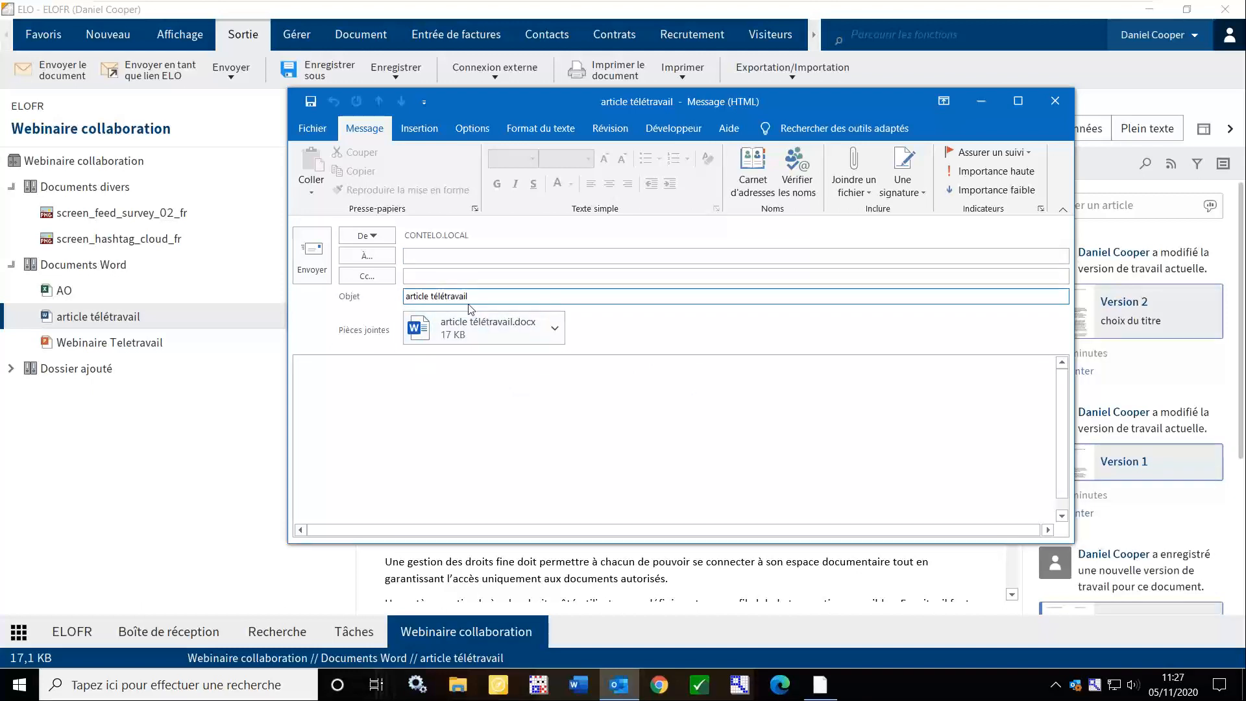
{"action": "left_click", "coordinate": [459, 260]}
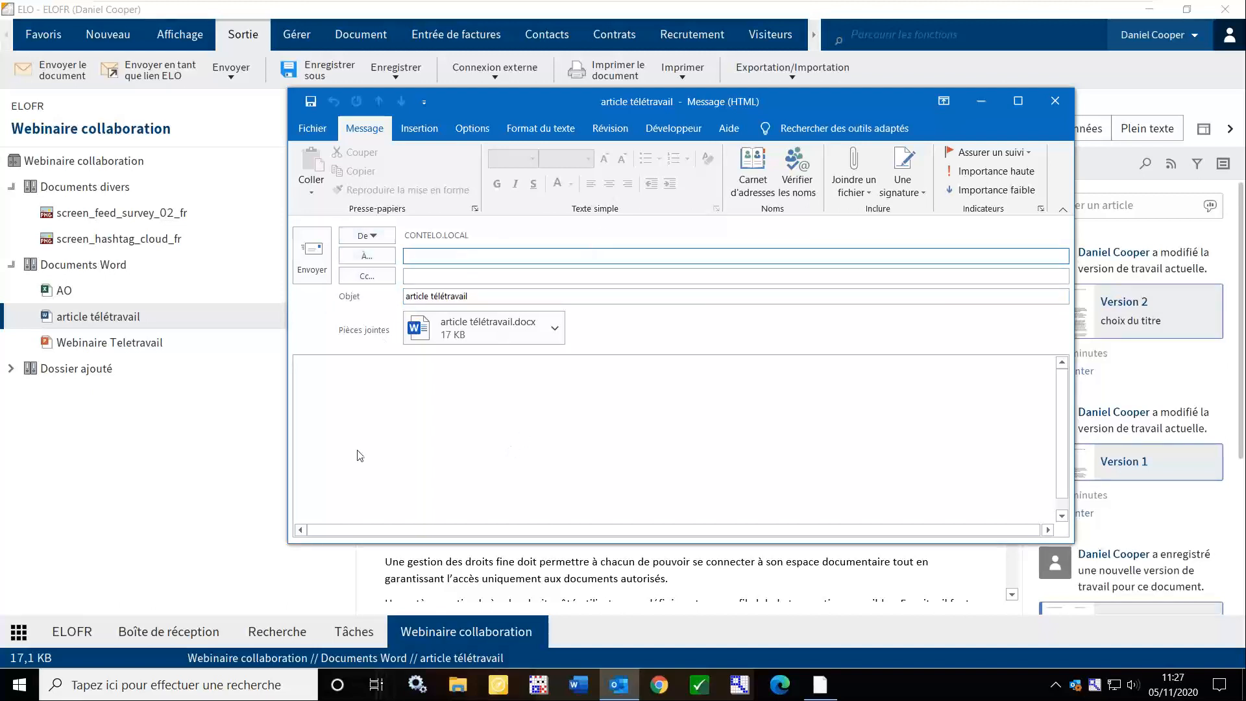
{"action": "left_click", "coordinate": [1063, 108]}
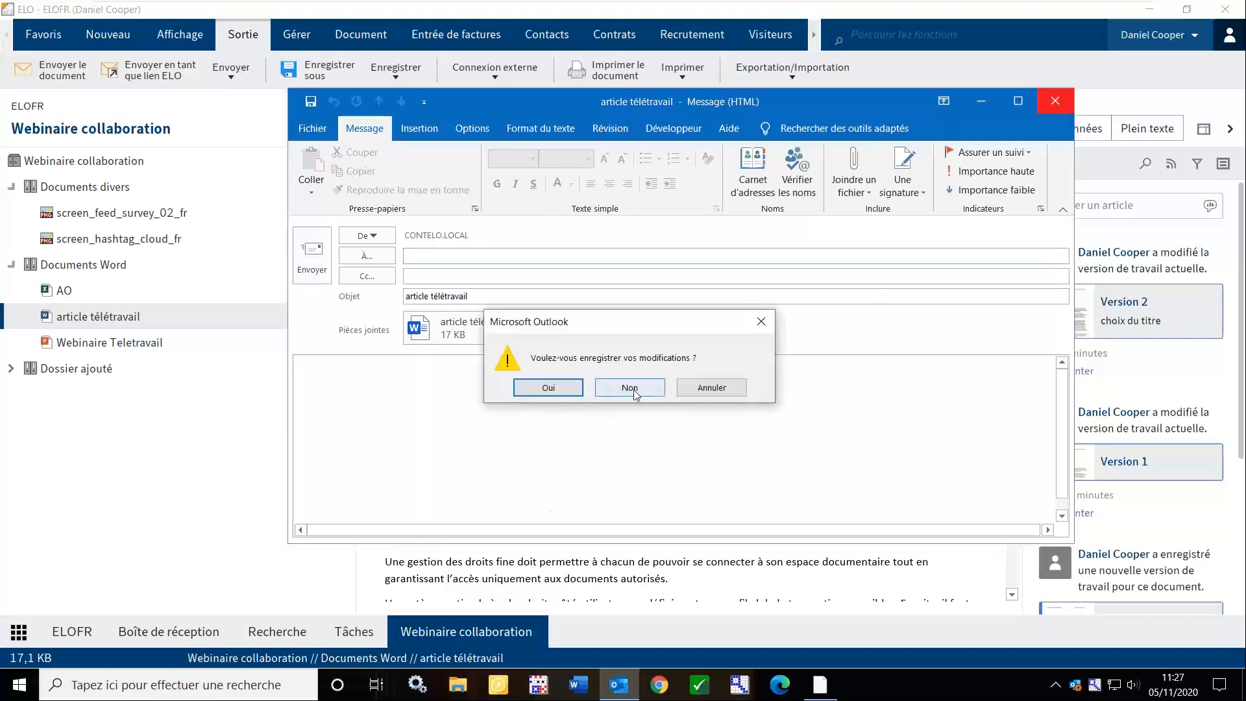
{"action": "left_click", "coordinate": [633, 390]}
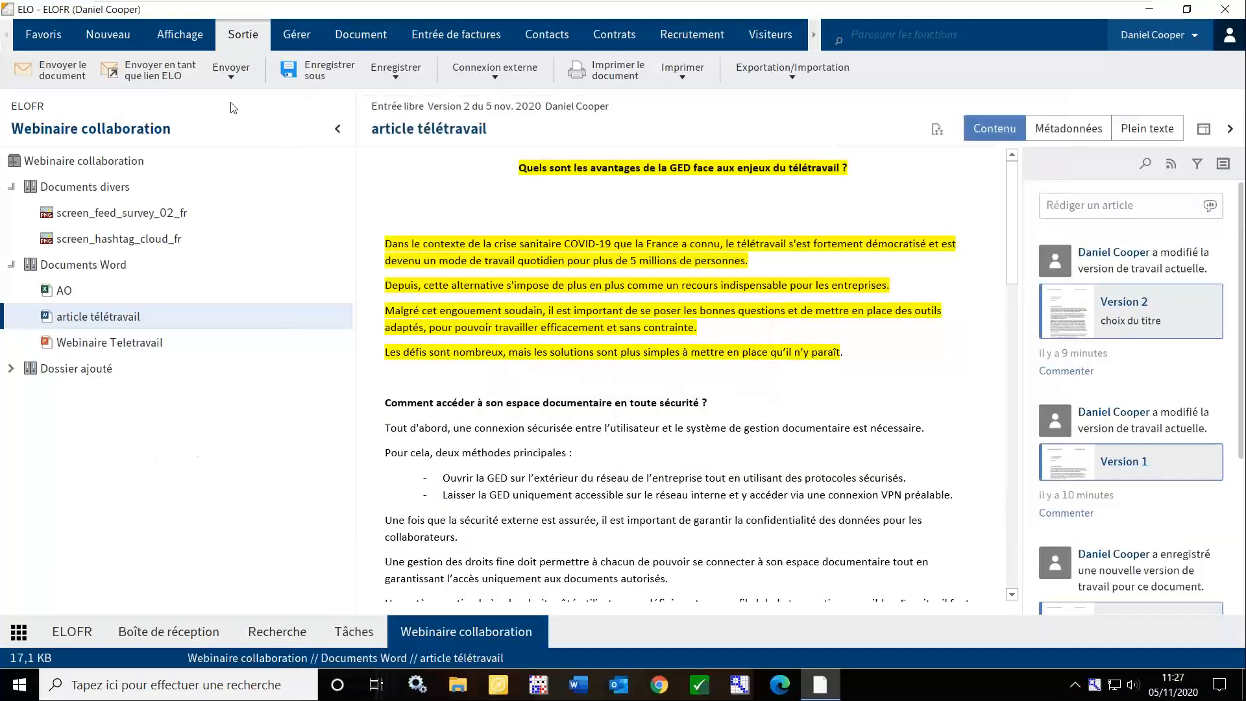
Prepare an e-mail with article télétravail attached as a PDF, and discard the message without saving
{"action": "left_click", "coordinate": [231, 70]}
{"action": "left_click", "coordinate": [264, 112]}
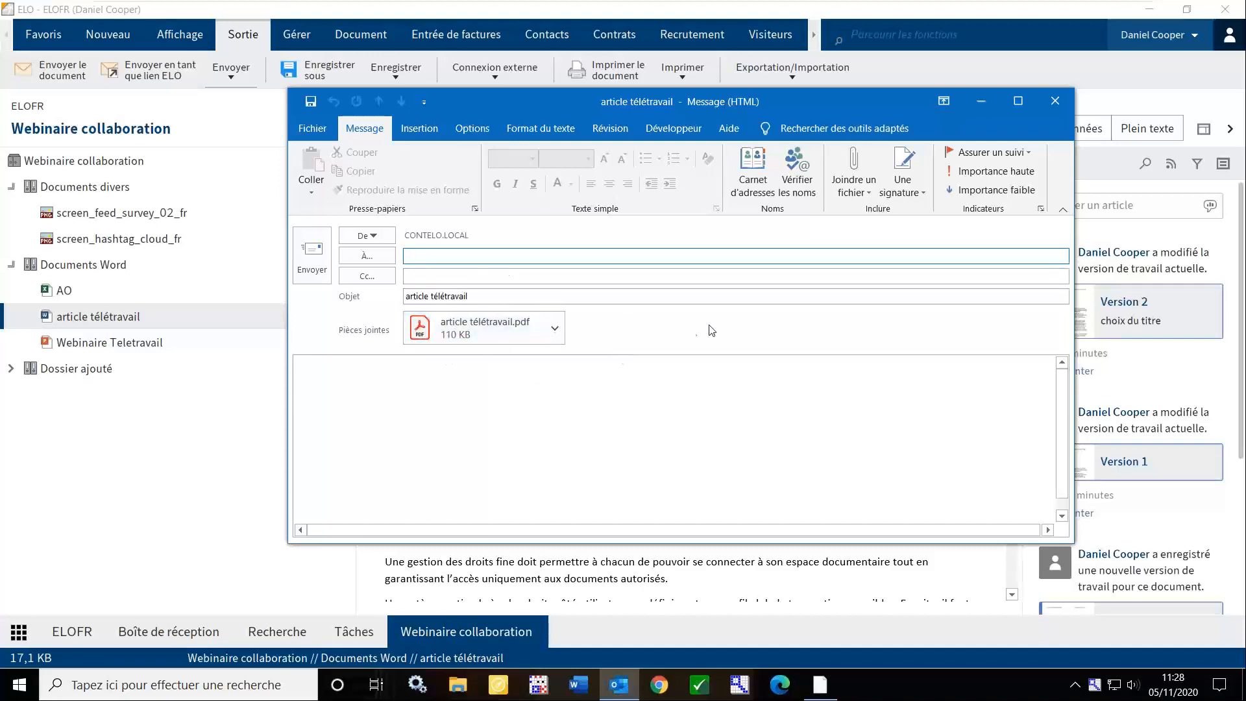
{"action": "left_click", "coordinate": [1053, 101]}
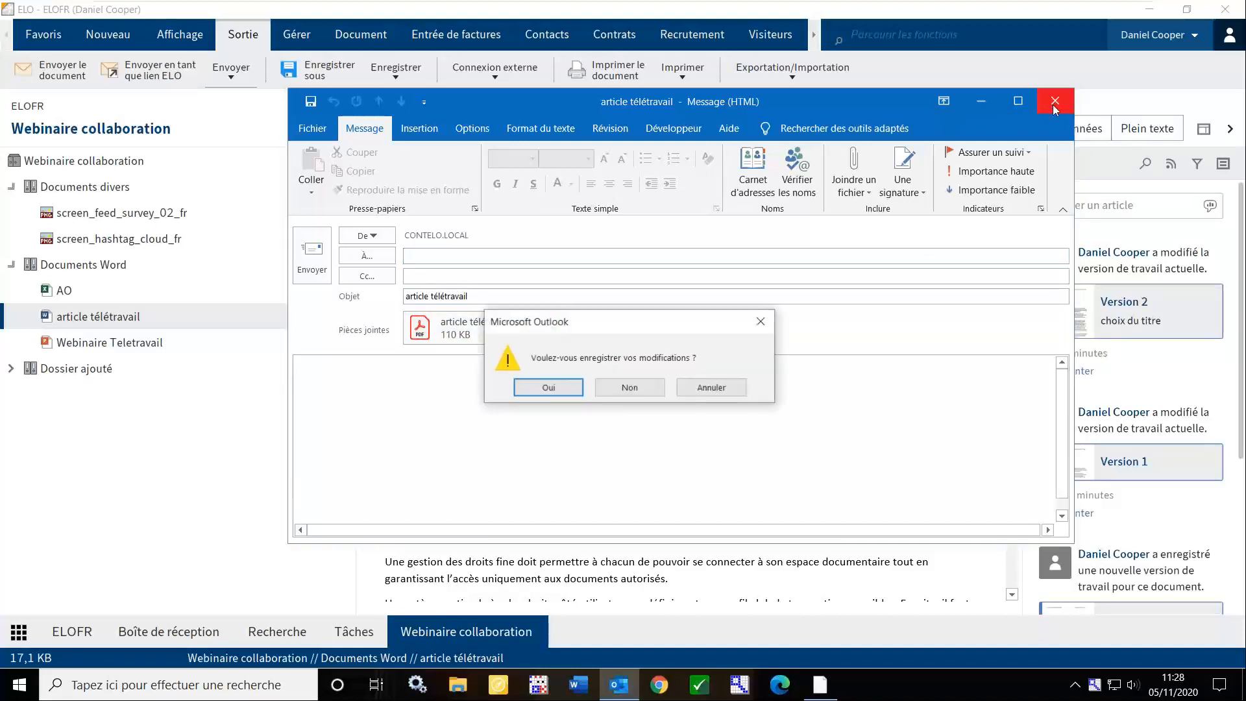
{"action": "left_click", "coordinate": [628, 389]}
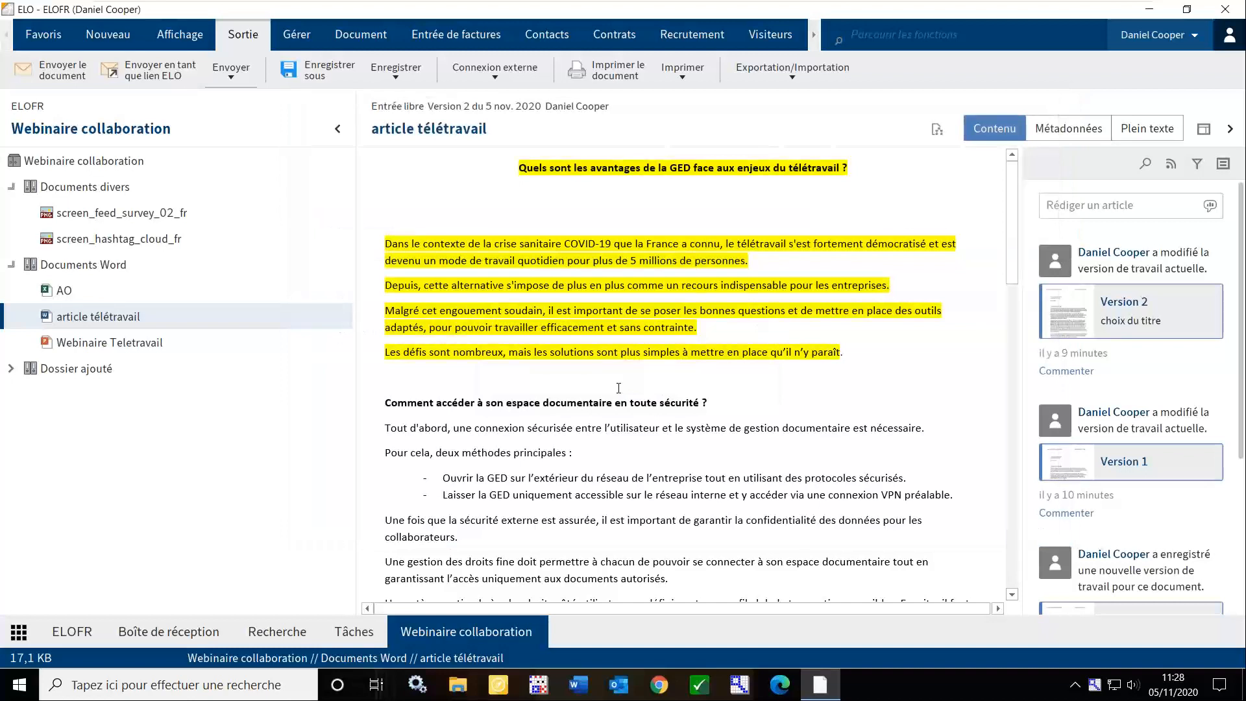
Prepare an e-mail with the Webinaire Teletravail presentation attached, and discard the message without saving
{"action": "left_click", "coordinate": [74, 344]}
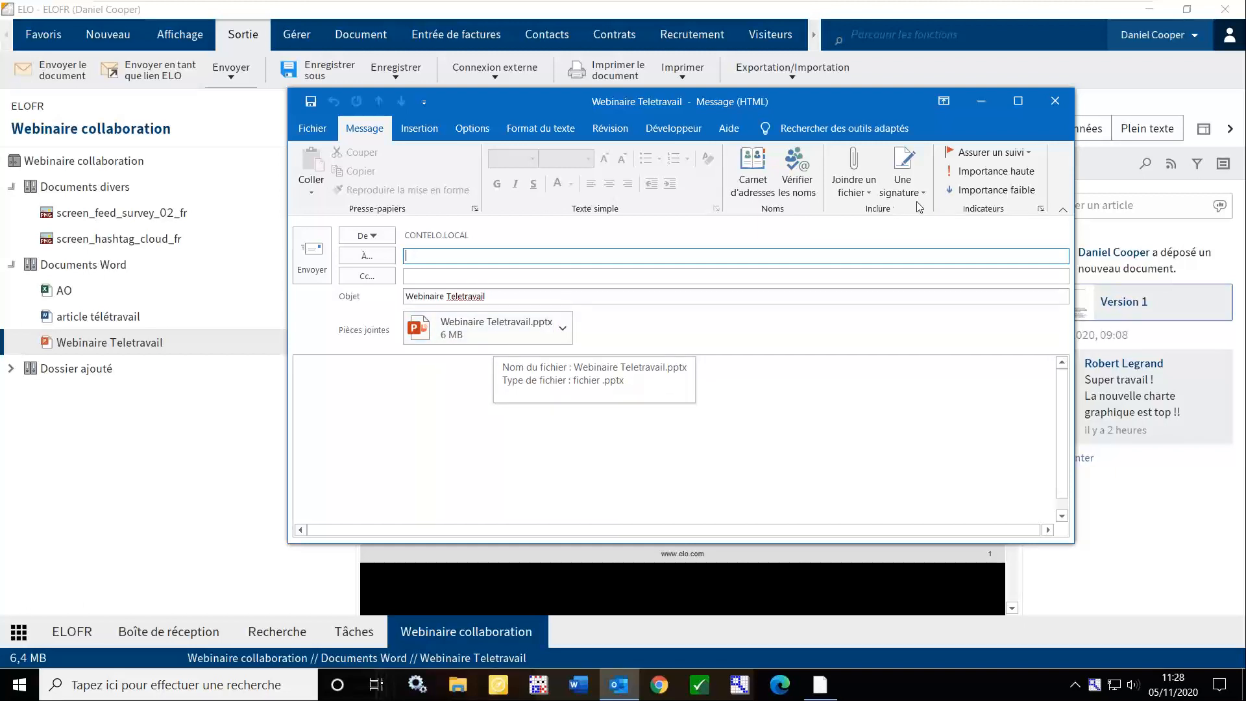
{"action": "left_click", "coordinate": [1054, 100]}
{"action": "left_click", "coordinate": [629, 388]}
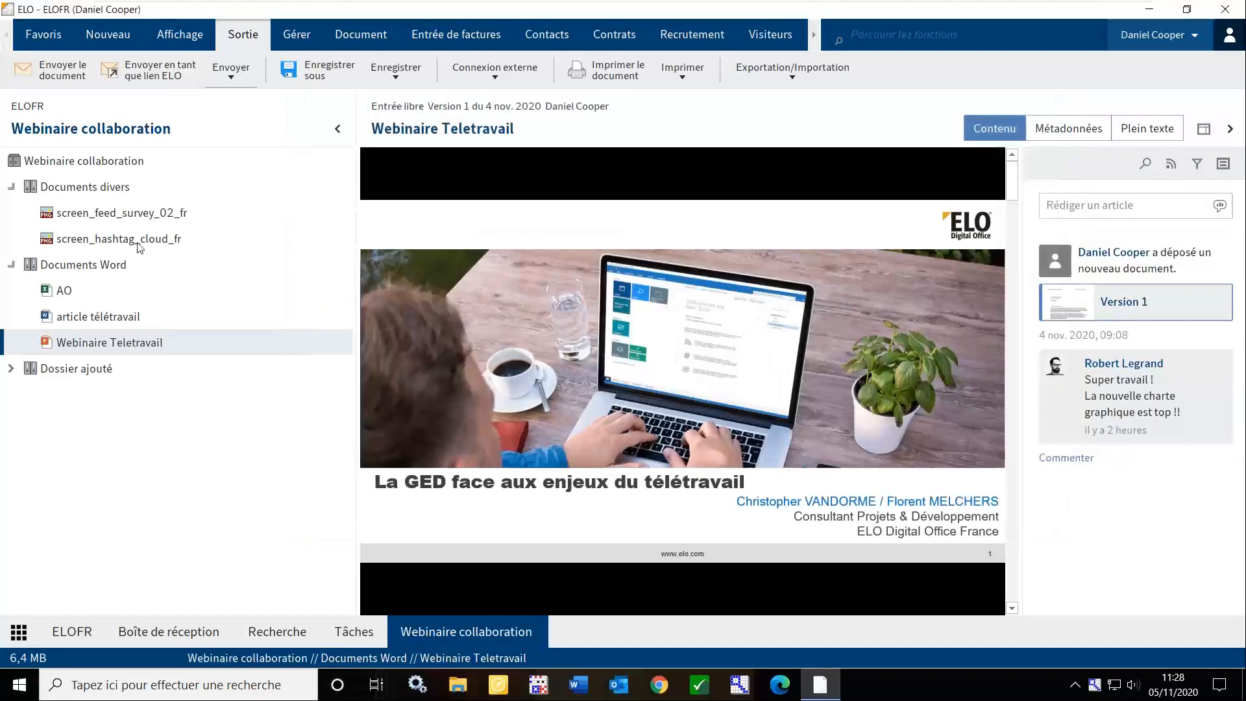
Prepare an e-mail containing Webinaire Teletravail as an ELO link, allow the Outlook access, and discard the message without saving
{"action": "left_click", "coordinate": [145, 72]}
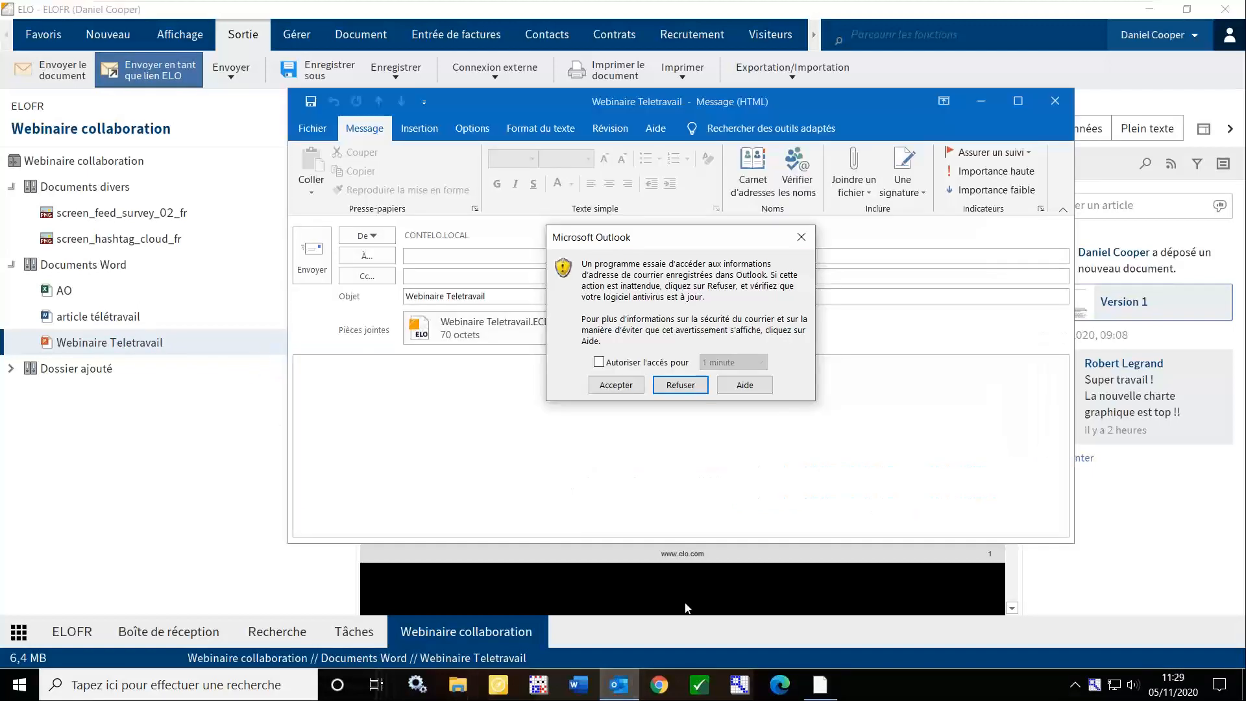
{"action": "left_click", "coordinate": [609, 386]}
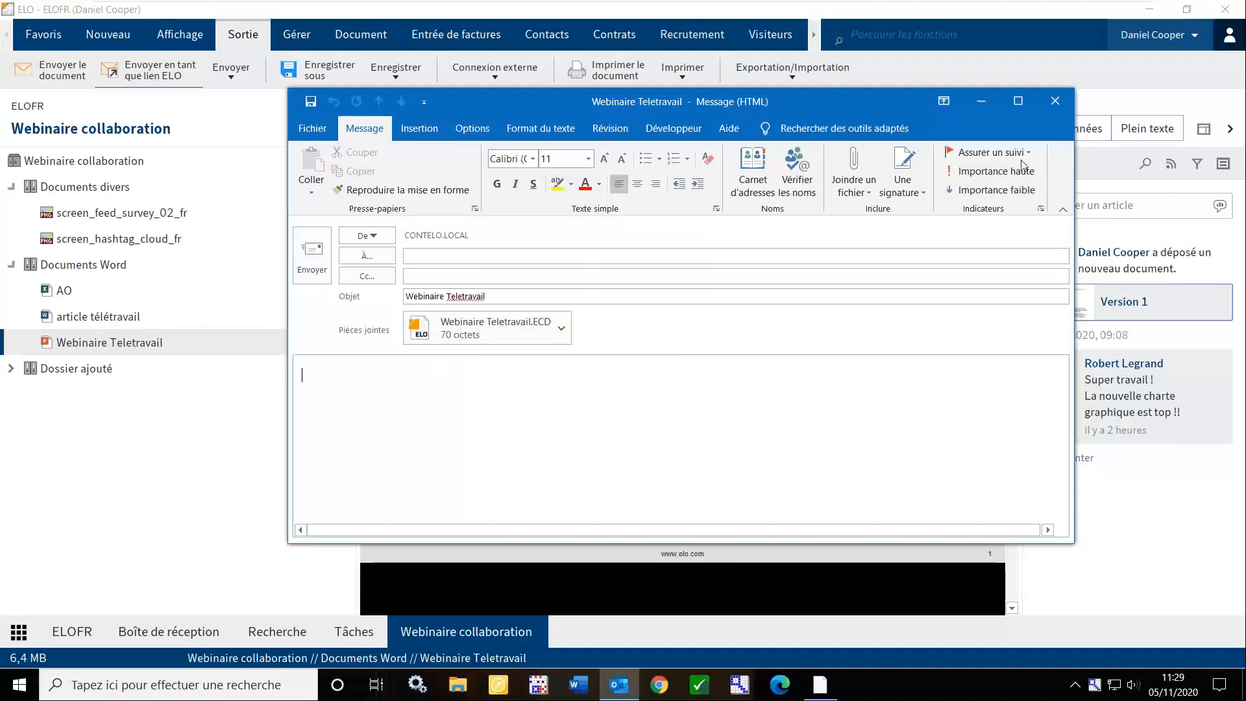
{"action": "left_click", "coordinate": [1061, 101]}
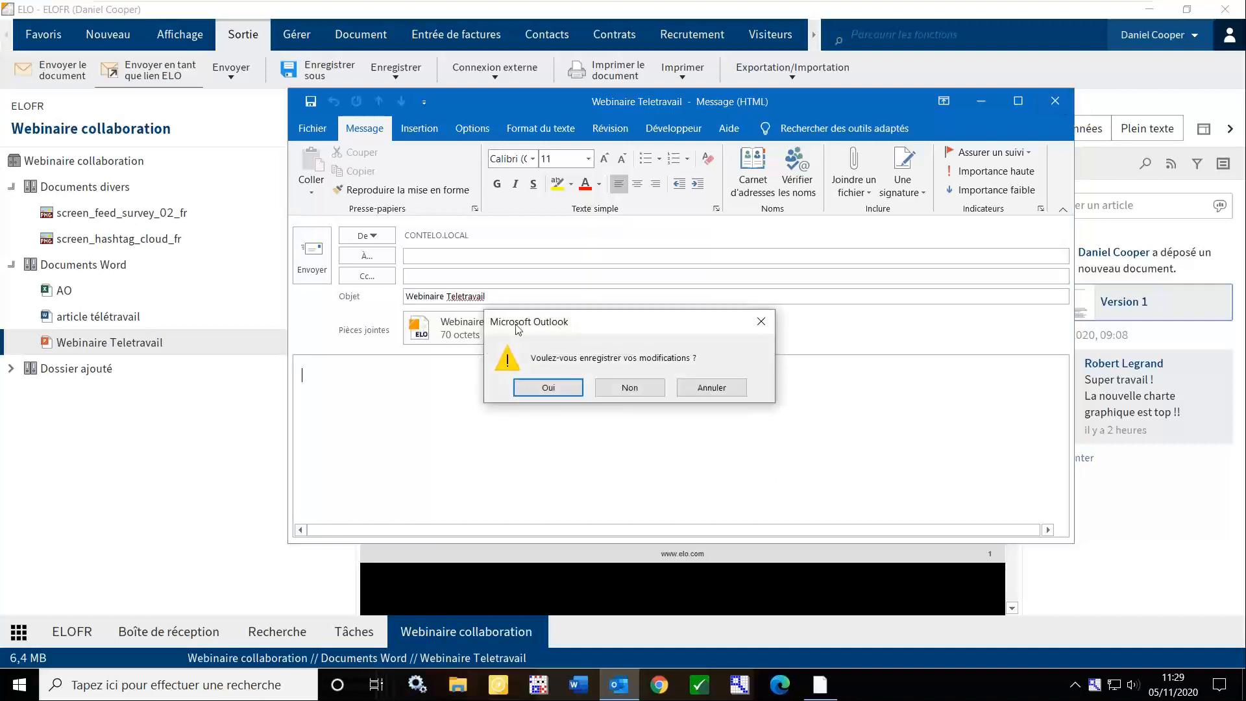
{"action": "left_click", "coordinate": [630, 389]}
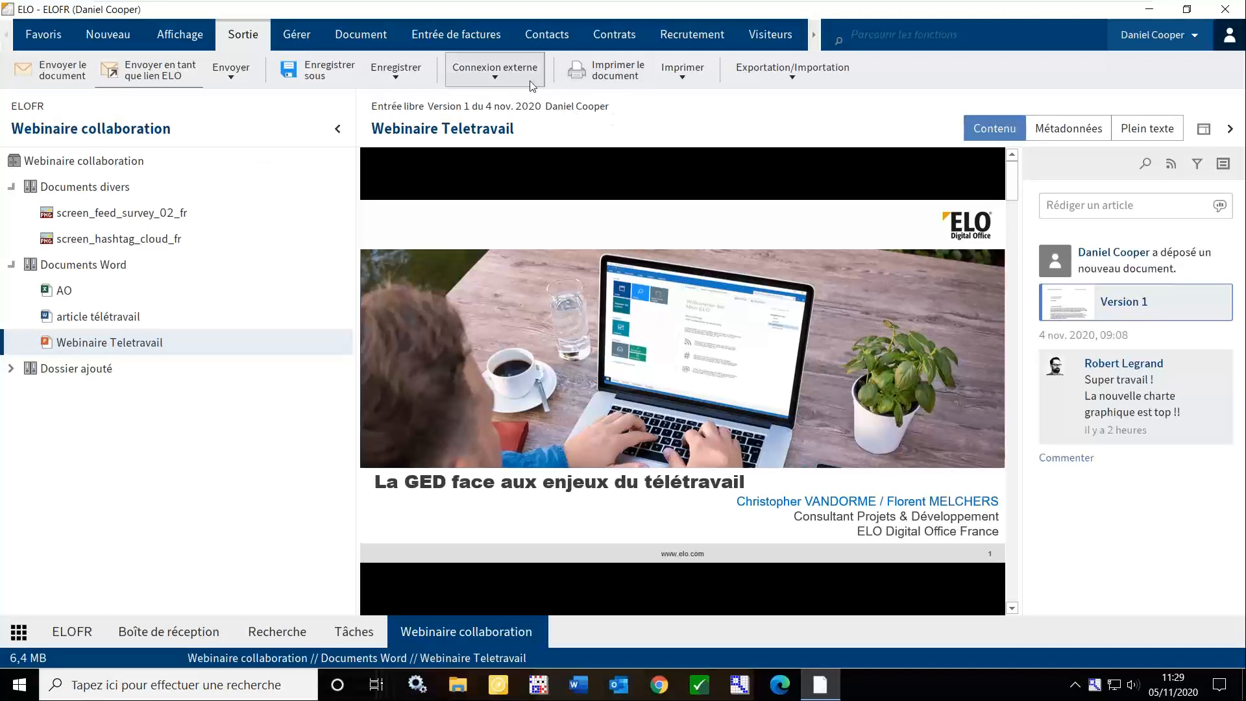
Create an external link to Webinaire Teletravail available until 19 nov. 2020, generate its e-mail, allow the Outlook access, and discard the message
{"action": "left_click", "coordinate": [510, 71]}
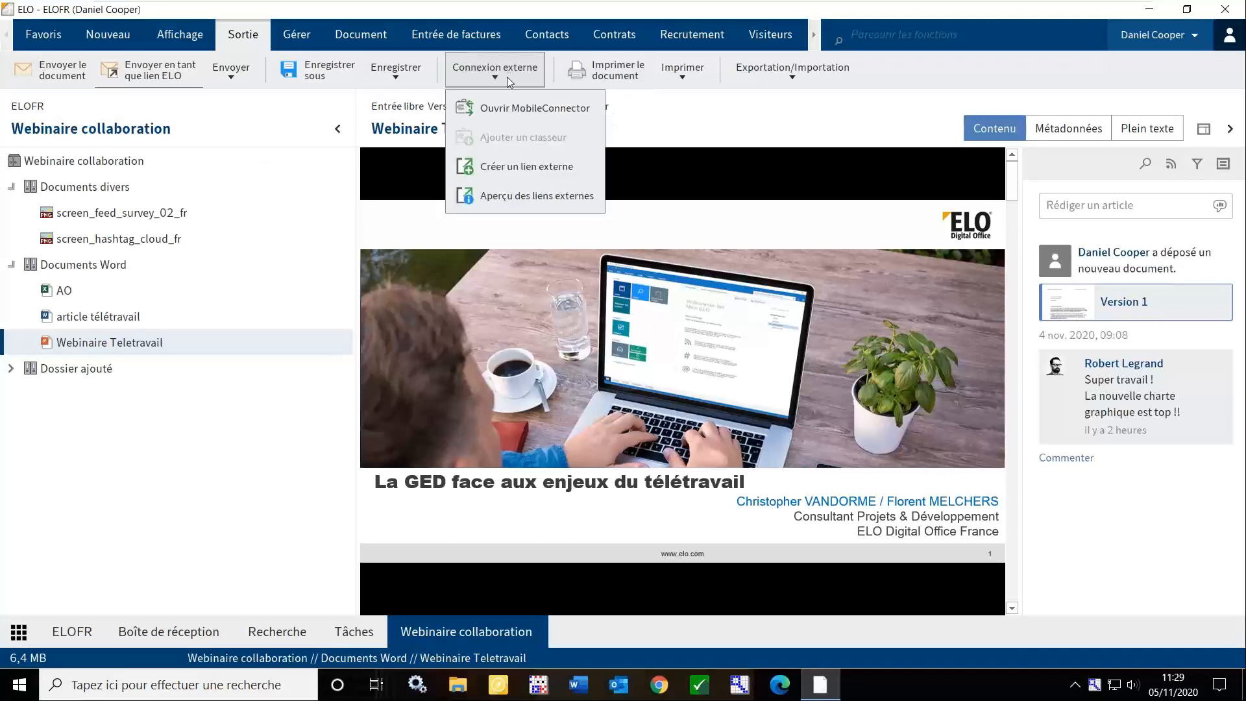
{"action": "left_click", "coordinate": [517, 170]}
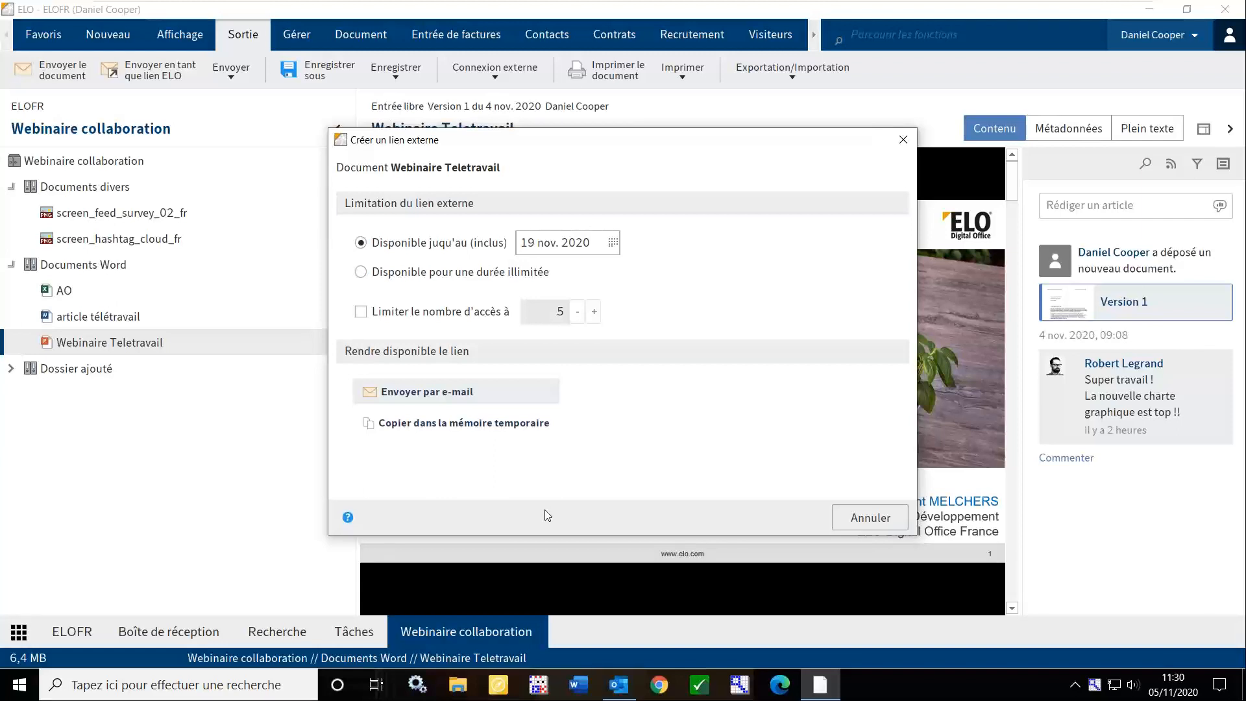
{"action": "left_click", "coordinate": [620, 687]}
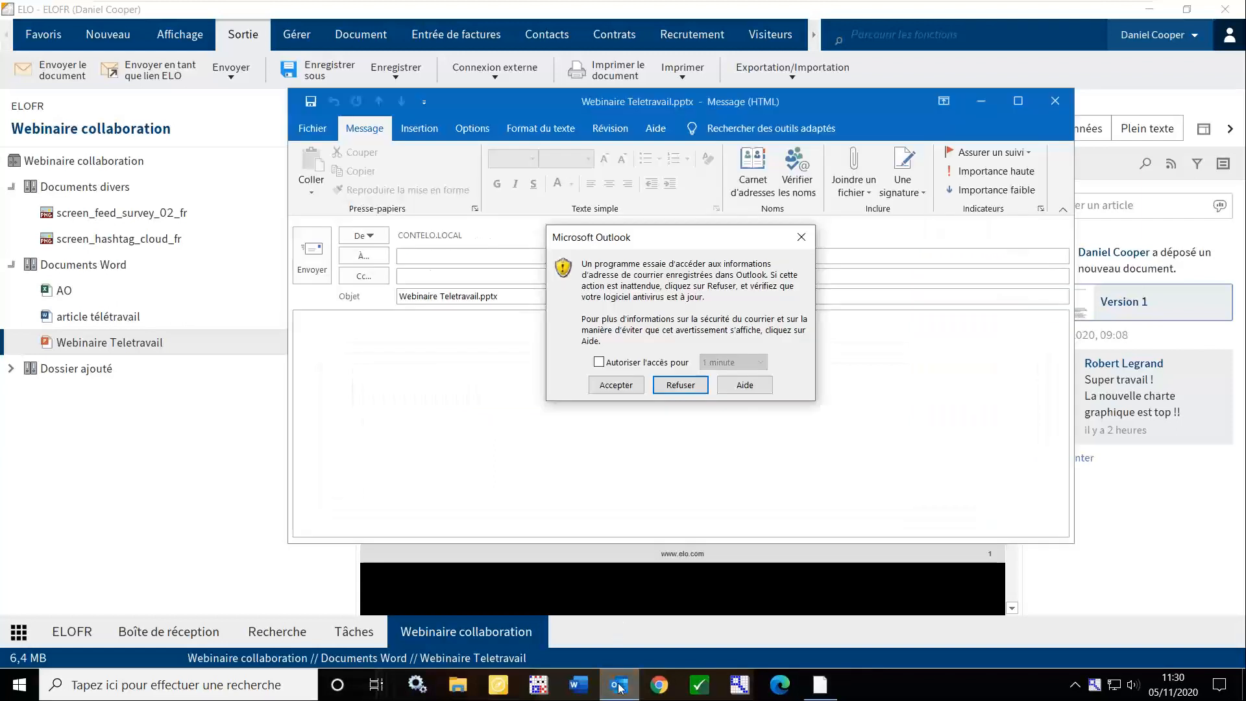
{"action": "left_click", "coordinate": [607, 386]}
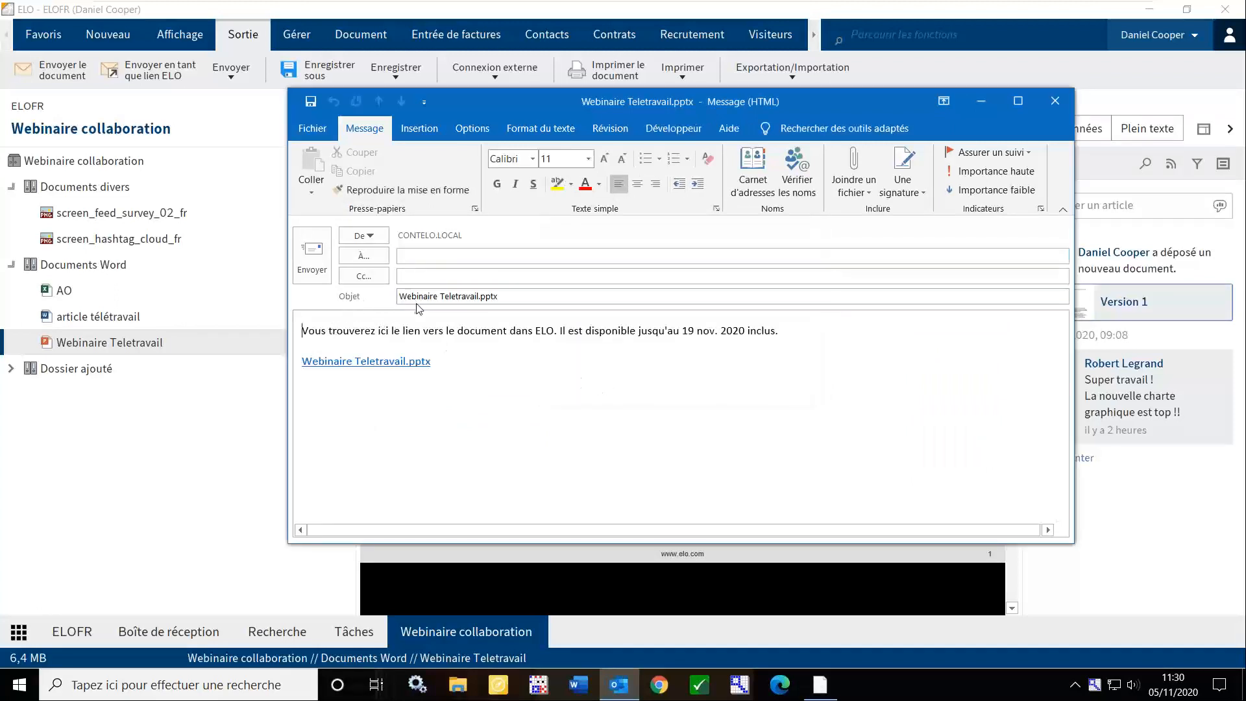
{"action": "mouse_move", "coordinate": [405, 361]}
{"action": "left_click", "coordinate": [539, 383]}
{"action": "key", "text": "BackSpace"}
{"action": "left_click", "coordinate": [1055, 101]}
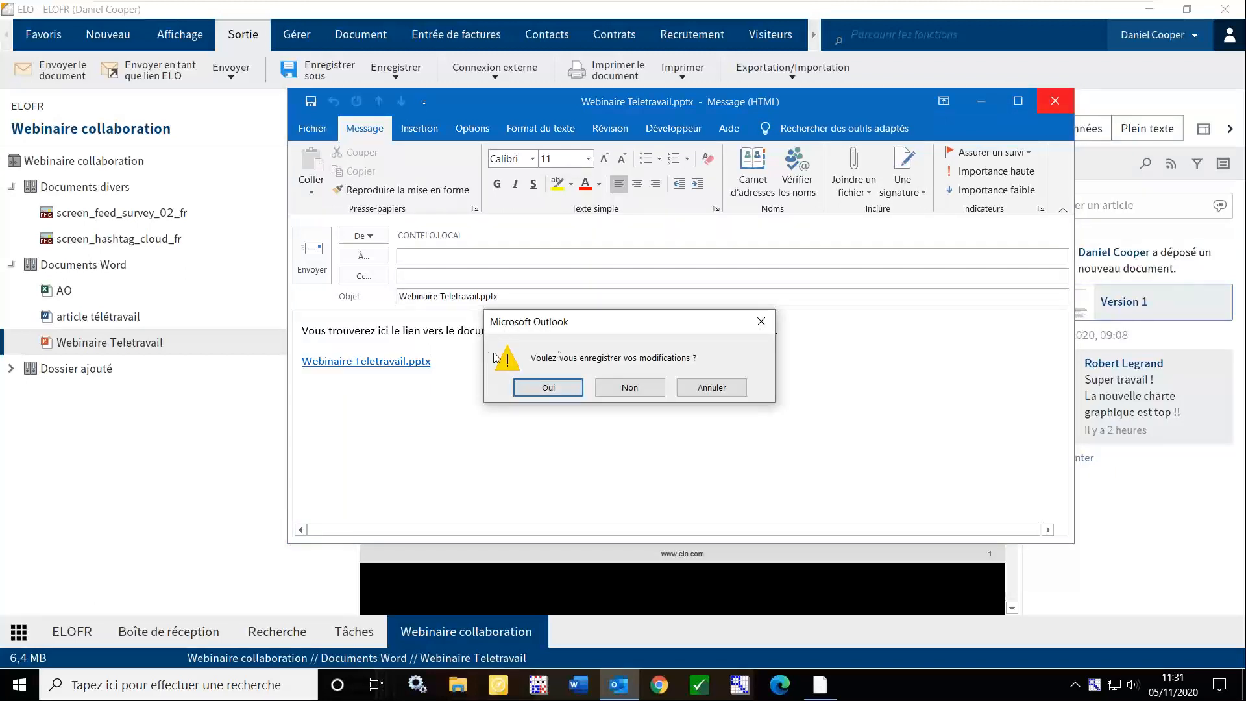
{"action": "left_click", "coordinate": [643, 388]}
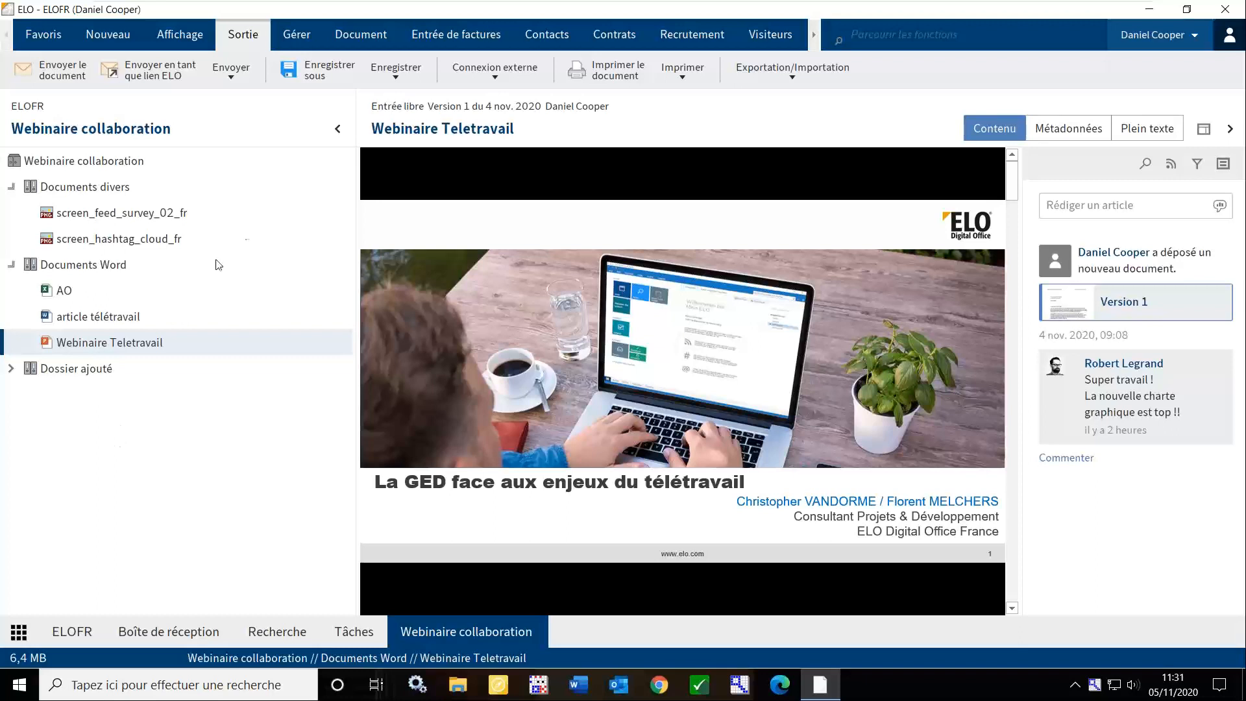
Synchronise the Webinaire collaboration folder with its desktop copy through MobileConnector, and close the dialog
{"action": "left_click", "coordinate": [488, 48]}
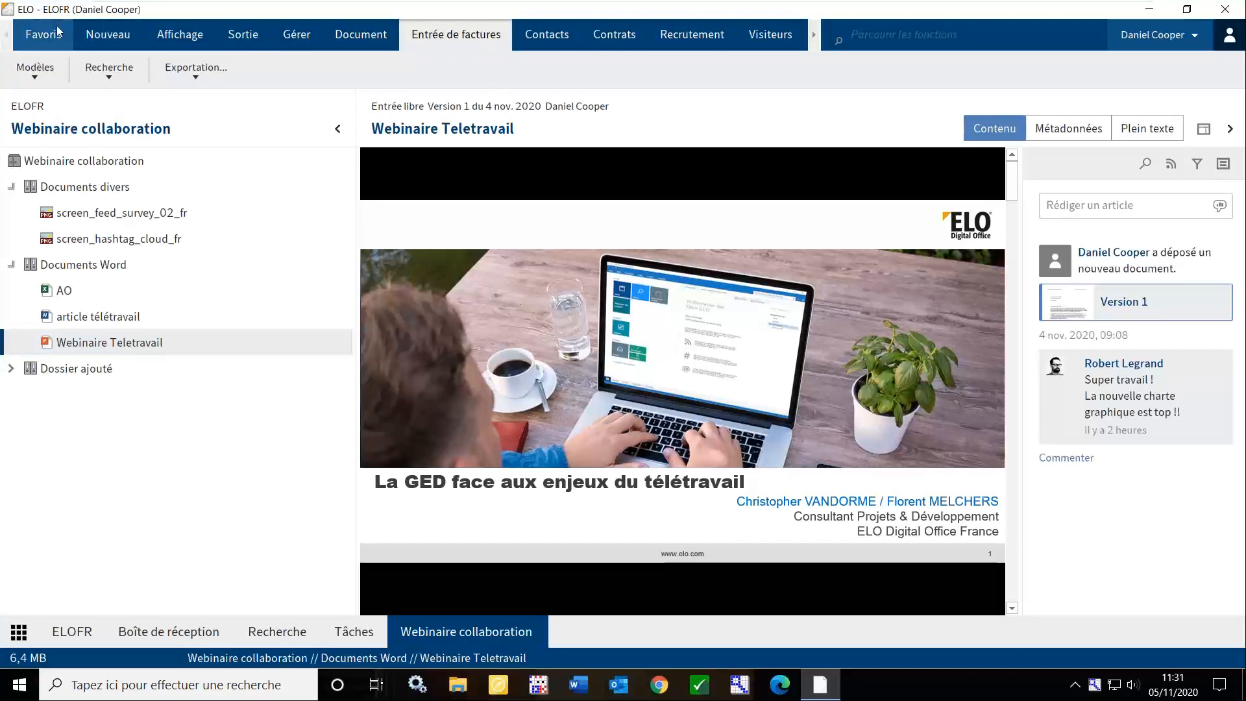
{"action": "left_click", "coordinate": [237, 39]}
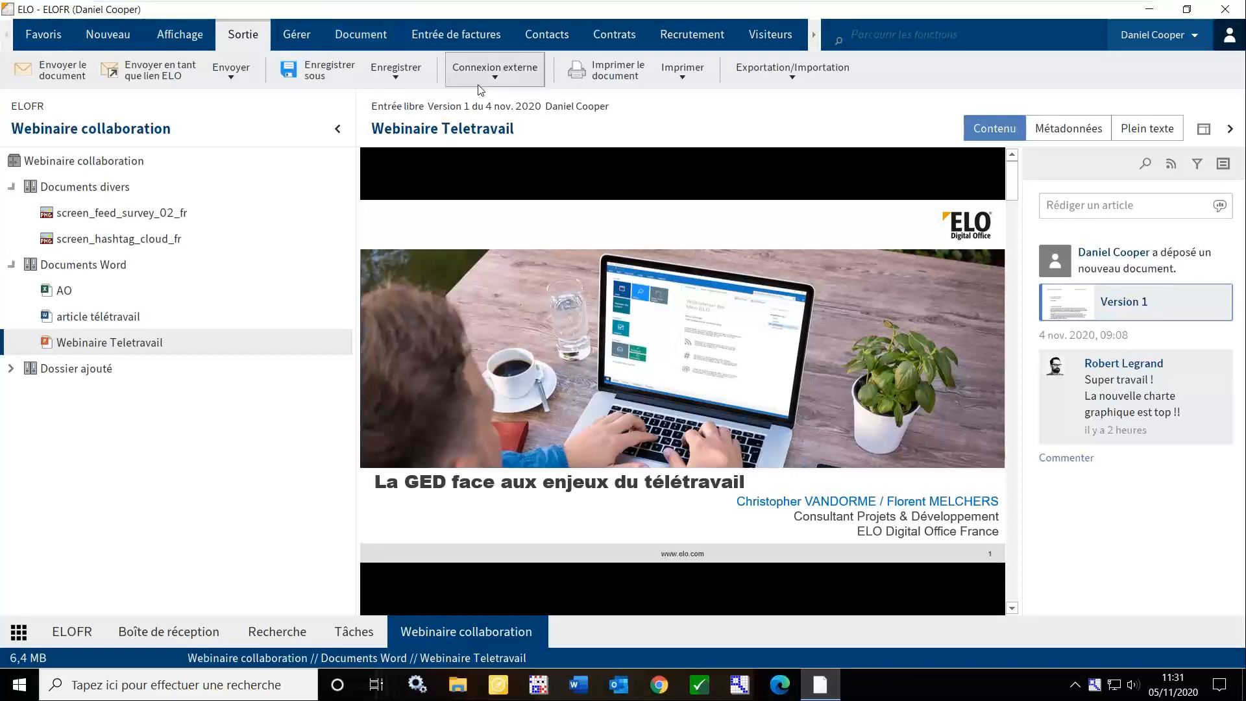
{"action": "left_click", "coordinate": [485, 72]}
{"action": "left_click", "coordinate": [507, 107]}
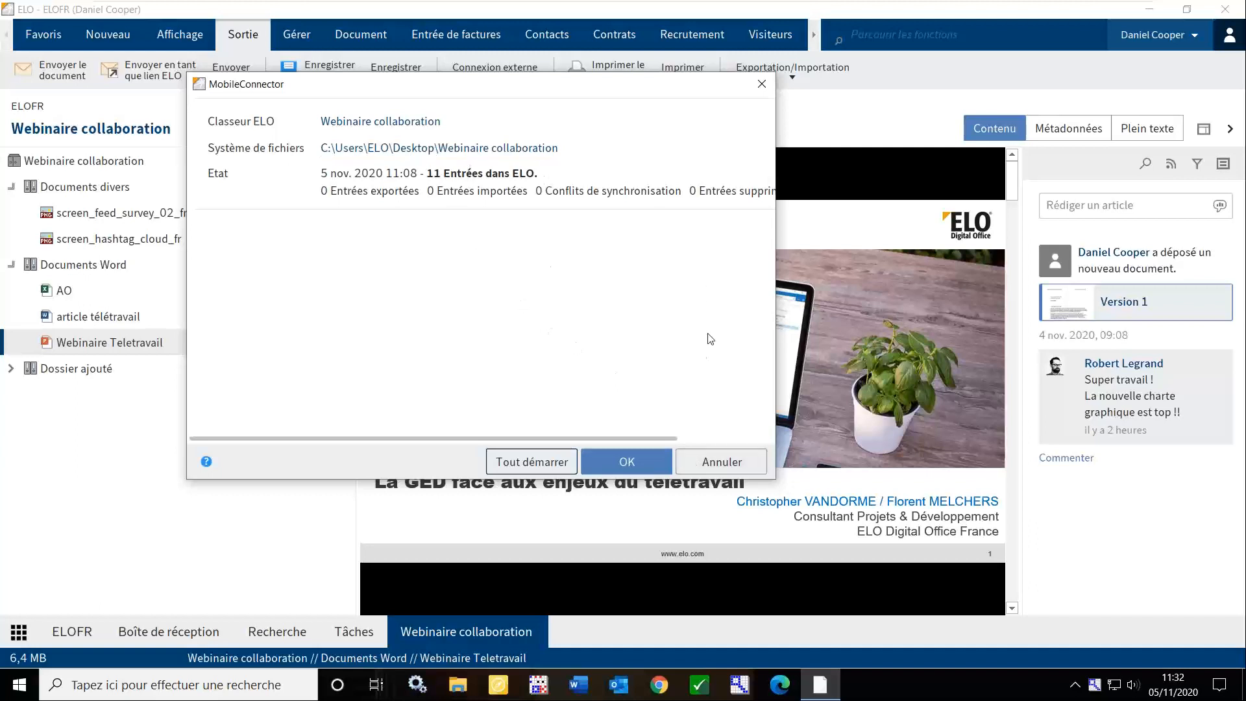
{"action": "left_click", "coordinate": [545, 461]}
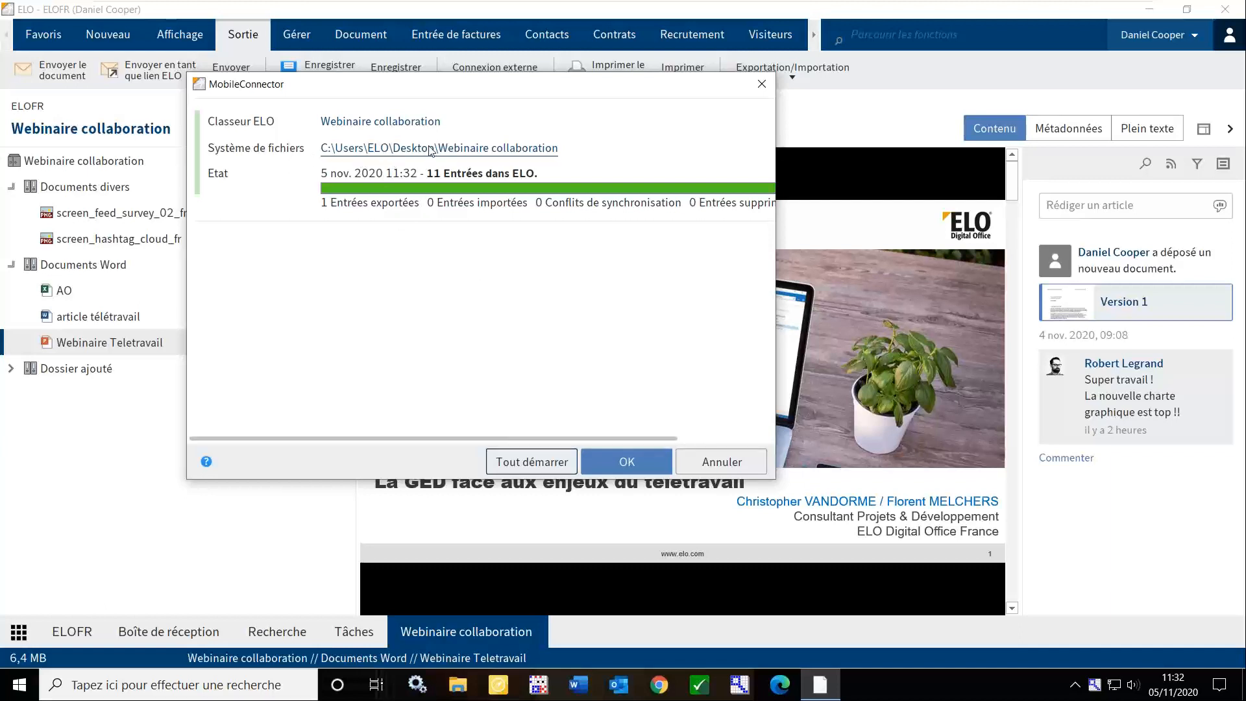
{"action": "left_click", "coordinate": [634, 464]}
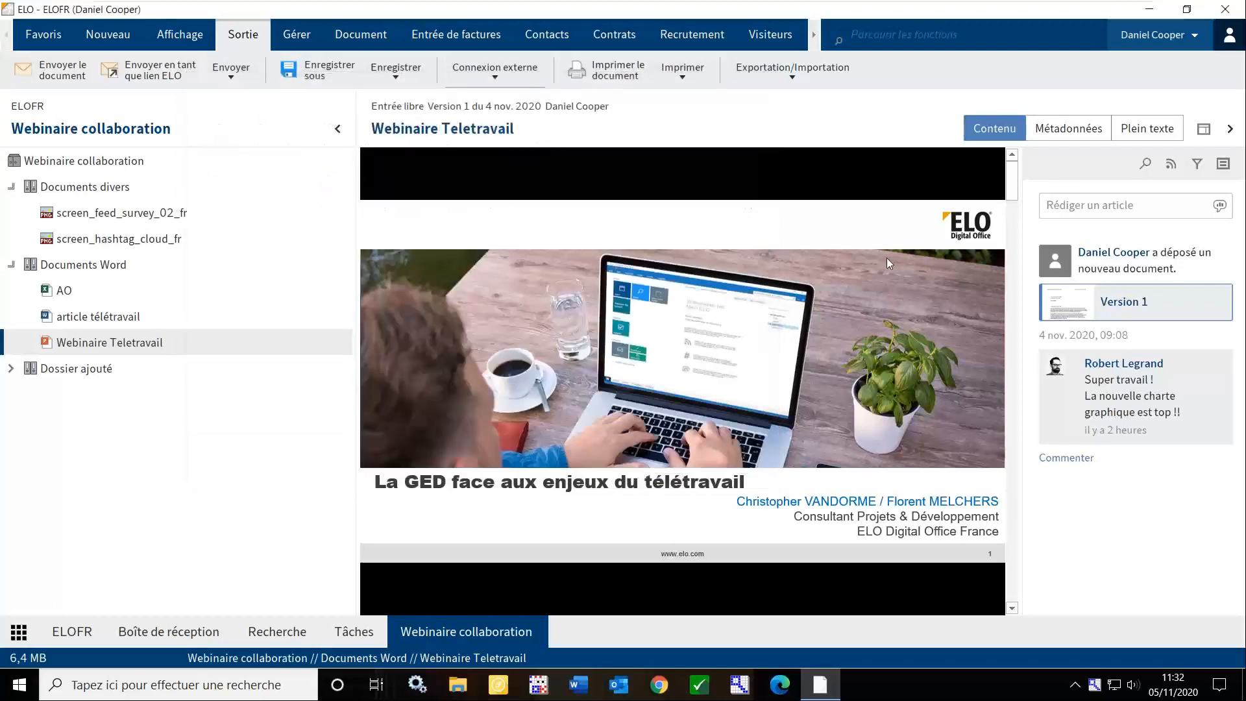
Switch to the desktop, create a folder named Nouveau inside the inner Webinaire collaboration folder, and open it
{"action": "left_click", "coordinate": [1217, 6]}
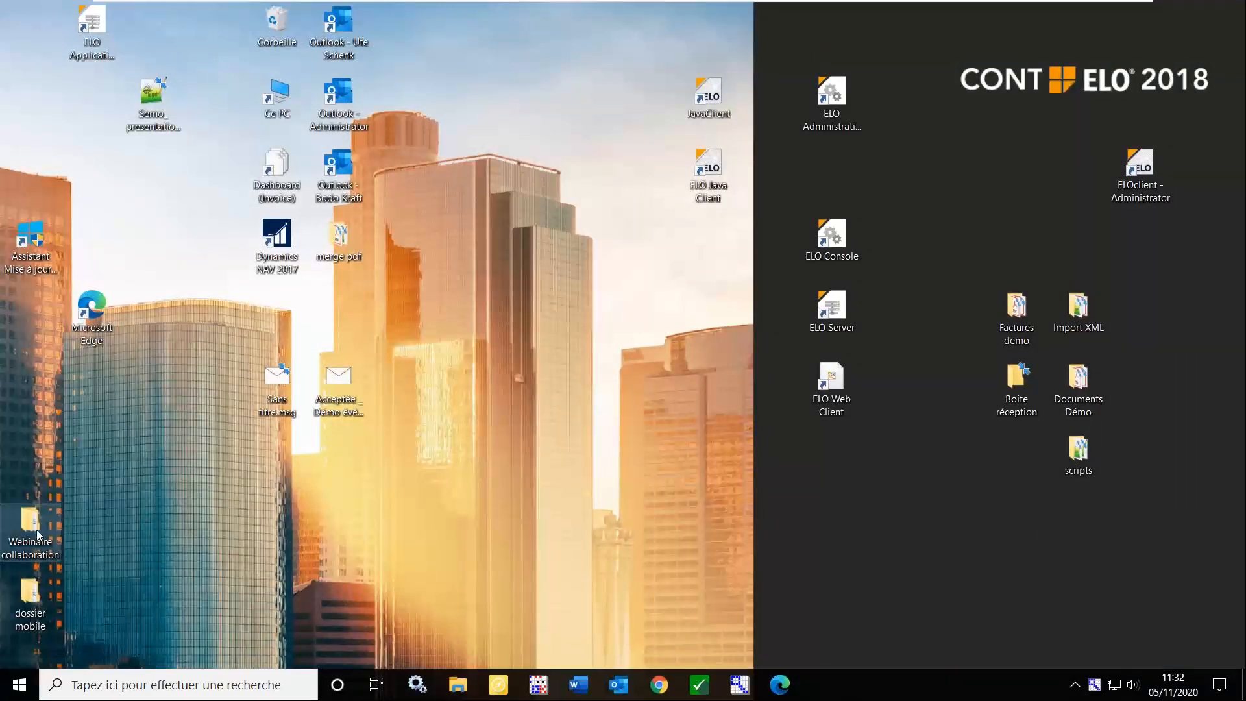
{"action": "double_click", "coordinate": [37, 530]}
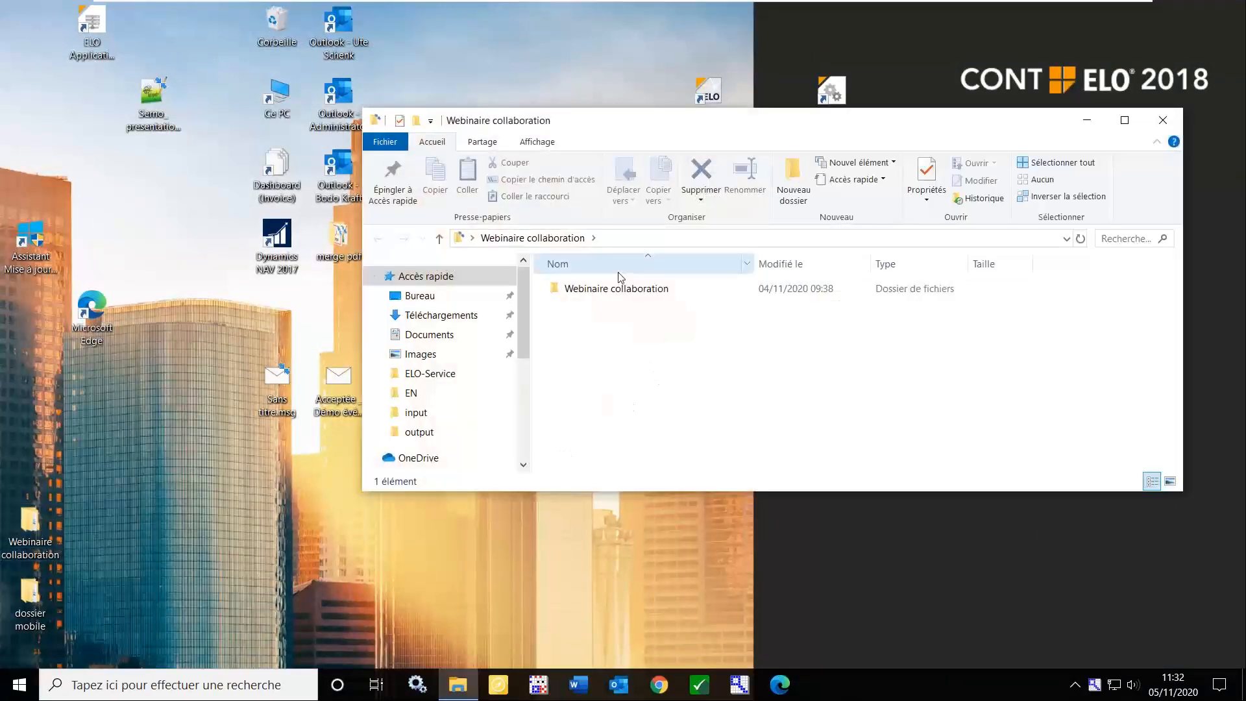
{"action": "double_click", "coordinate": [616, 289]}
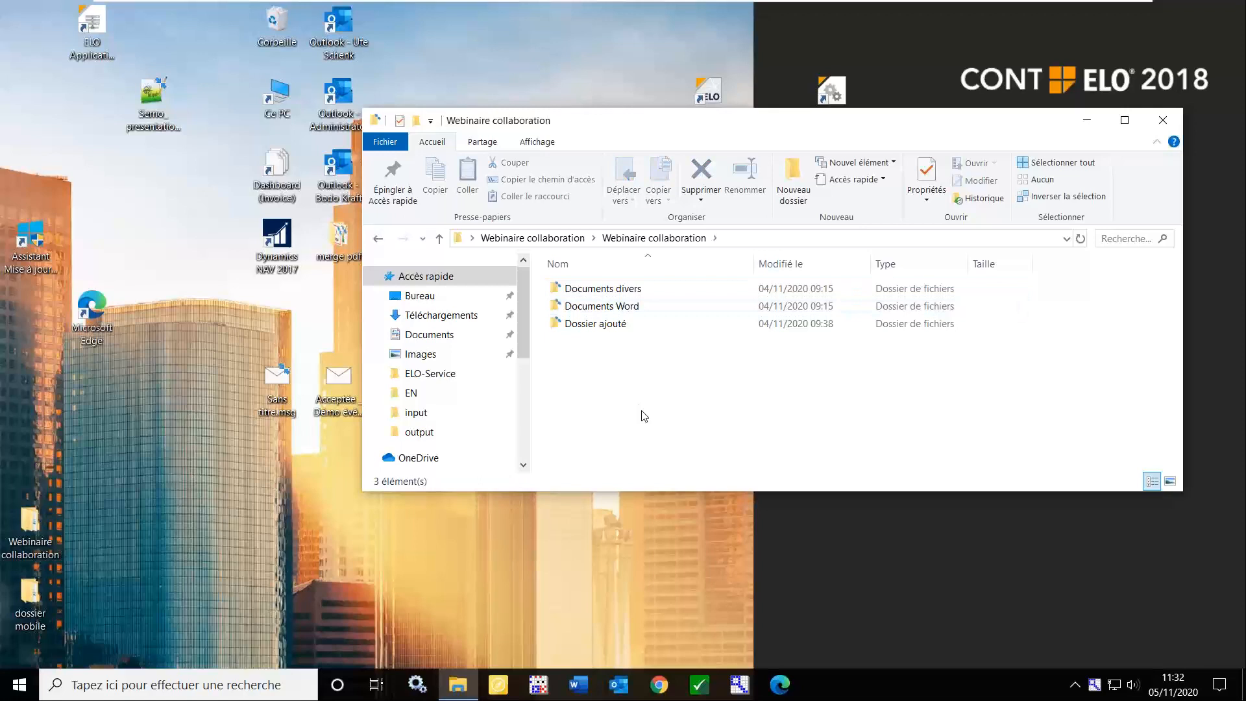
{"action": "right_click", "coordinate": [616, 349]}
{"action": "mouse_move", "coordinate": [656, 544]}
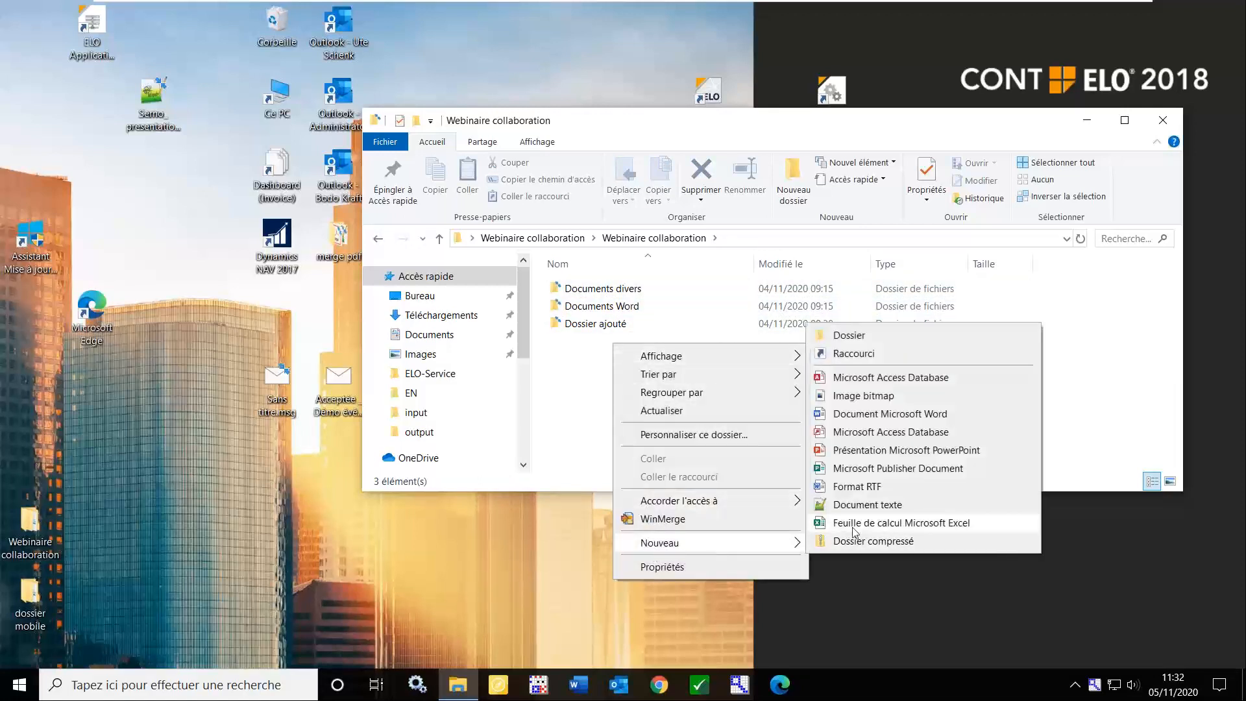
{"action": "left_click", "coordinate": [844, 335]}
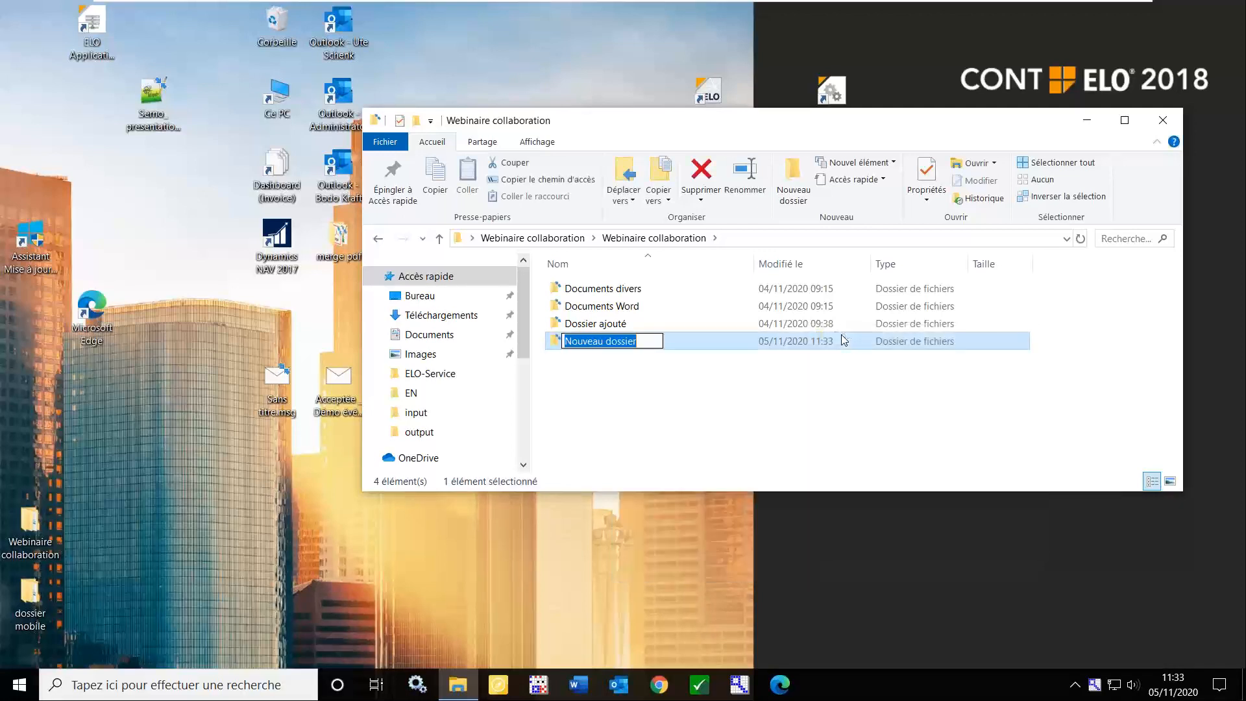
{"action": "type", "text": "Nouveau"}
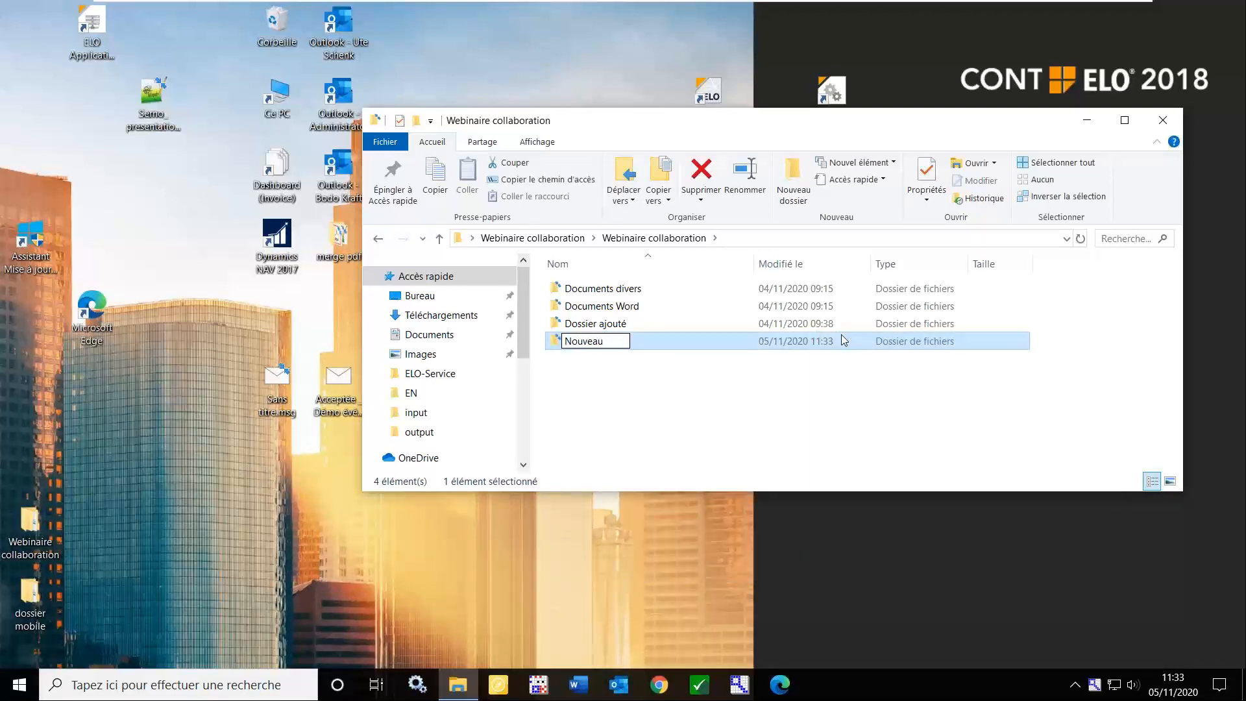
{"action": "key", "text": "Return"}
{"action": "key", "text": "Return"}
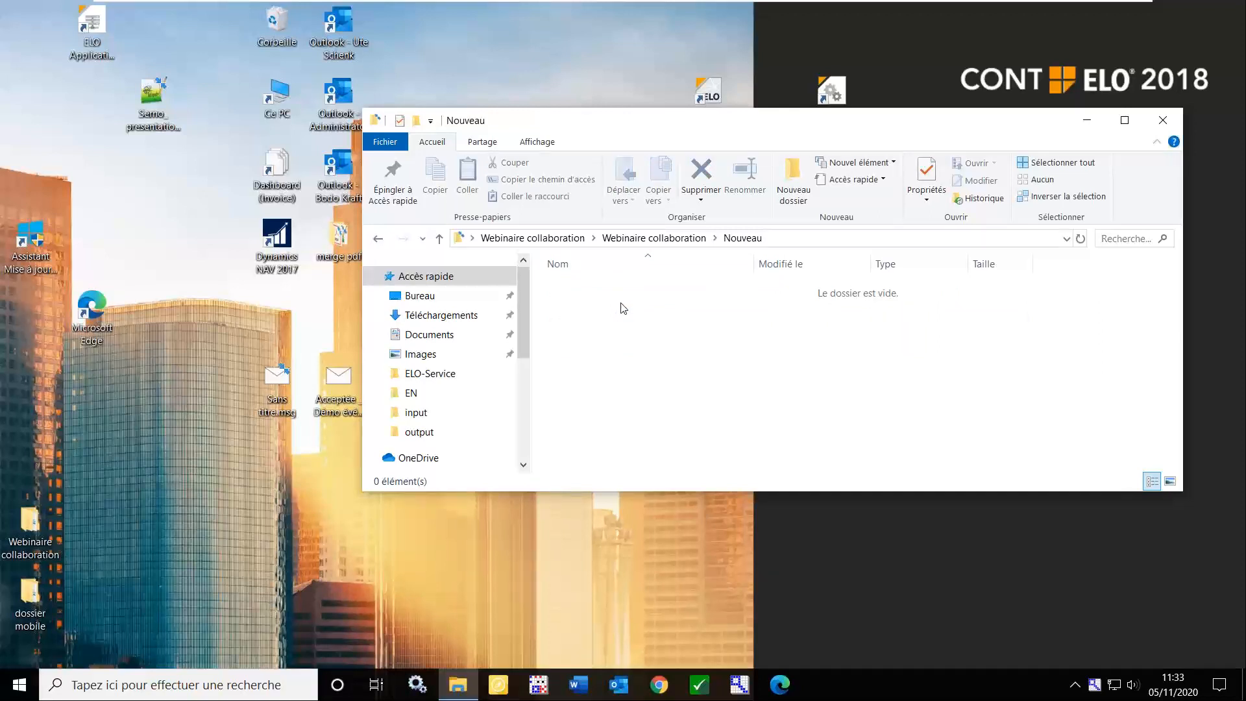
Move Sans titre.msg and Acceptée _ Démo évènement en ligne.msg from the desktop into the Nouveau folder, and close its window
{"action": "right_click", "coordinate": [622, 304]}
{"action": "mouse_move", "coordinate": [719, 522]}
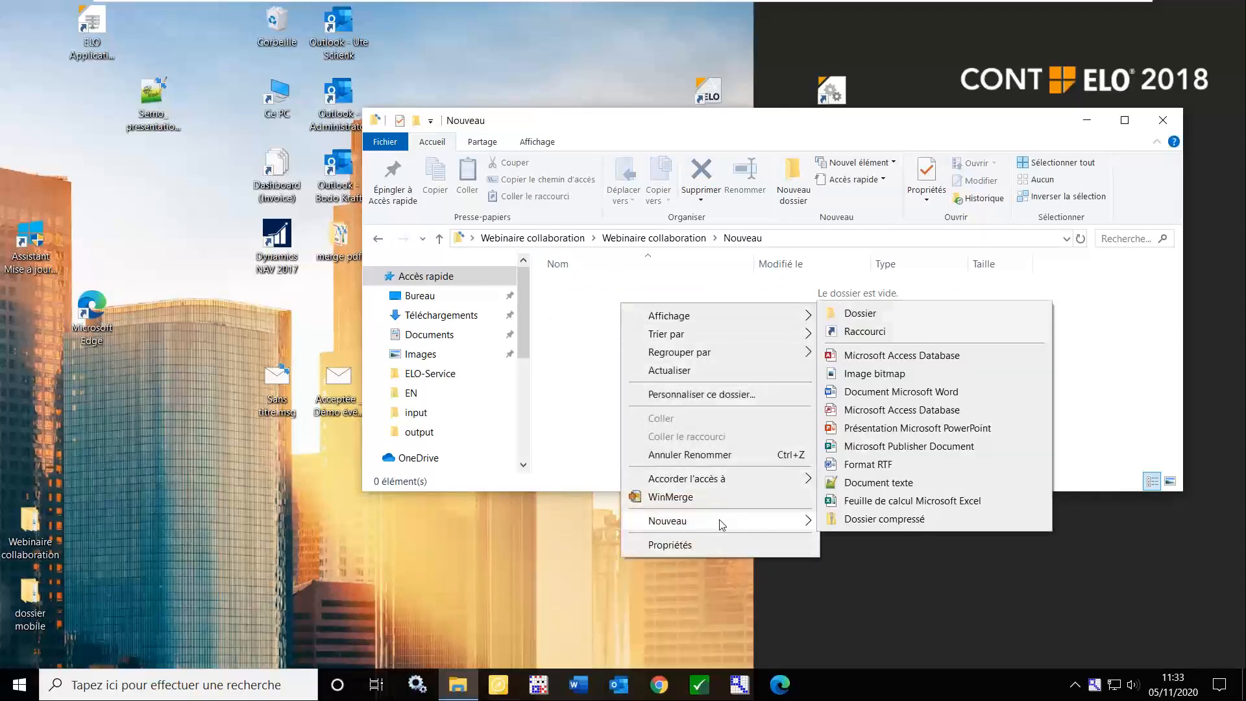
{"action": "left_click", "coordinate": [170, 427]}
{"action": "left_click_drag", "start_coordinate": [296, 380], "coordinate": [629, 389]}
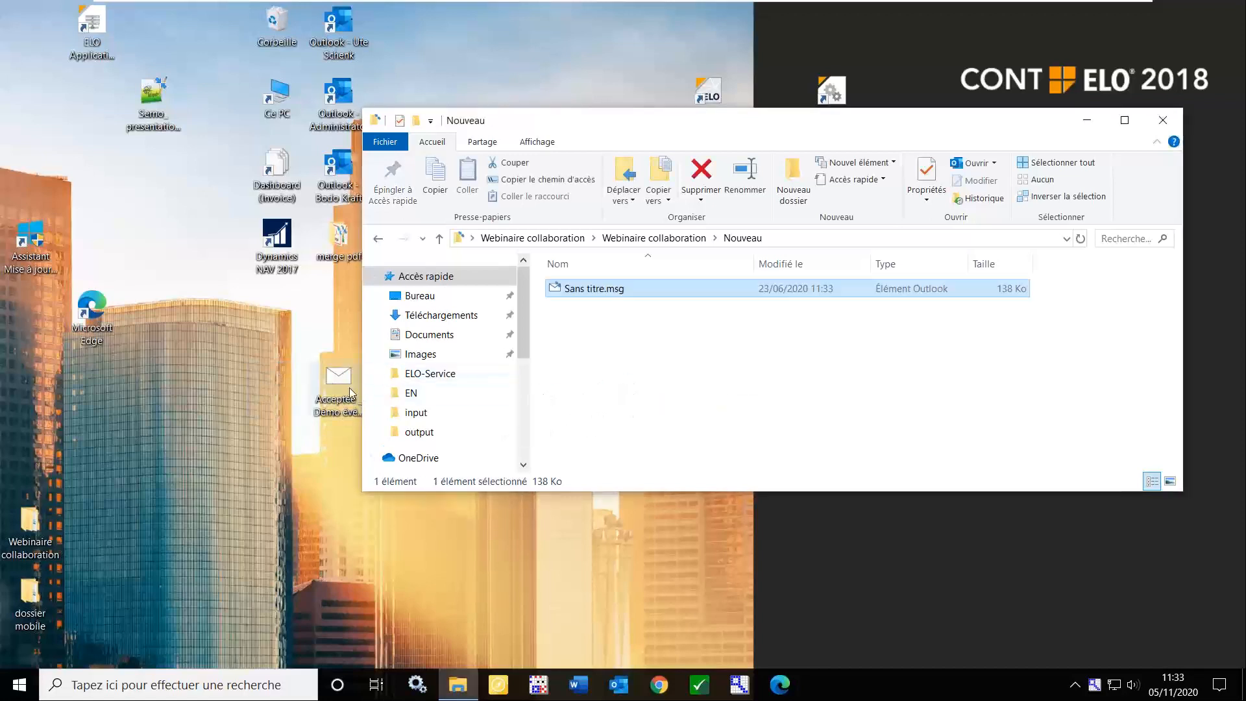
{"action": "left_click_drag", "start_coordinate": [350, 393], "coordinate": [657, 396]}
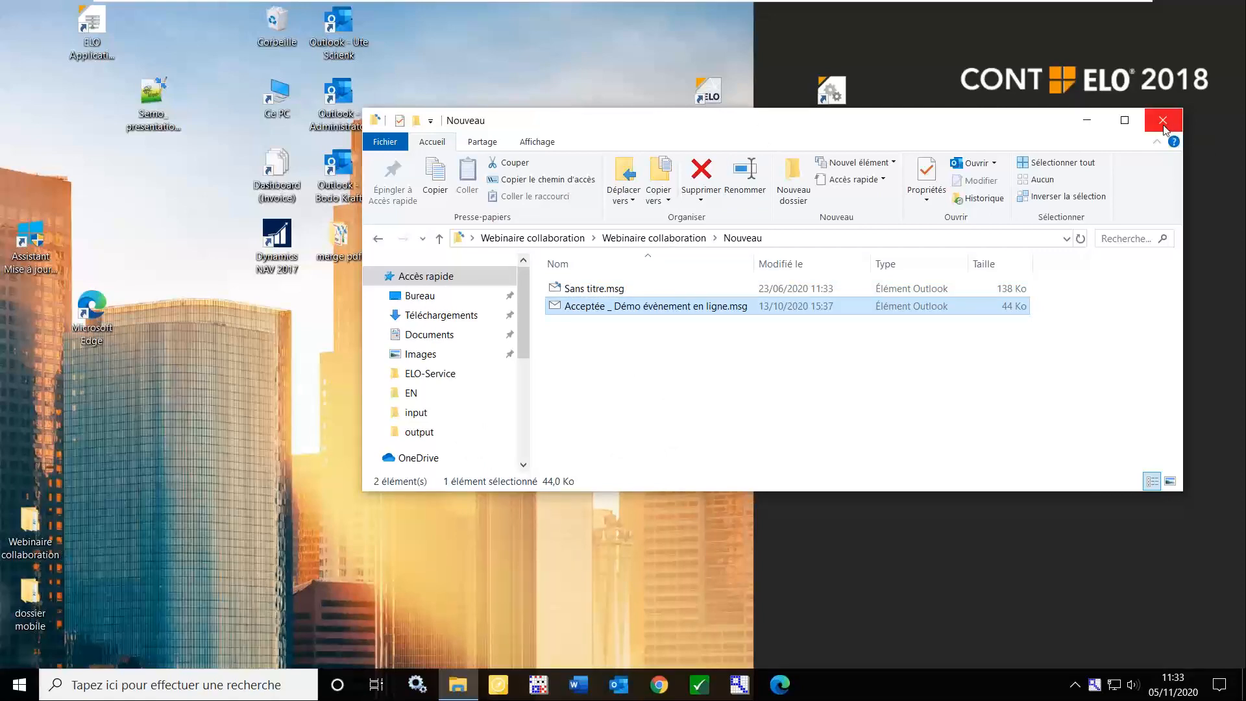
{"action": "left_click_drag", "start_coordinate": [710, 126], "coordinate": [503, 205]}
{"action": "left_click", "coordinate": [952, 201]}
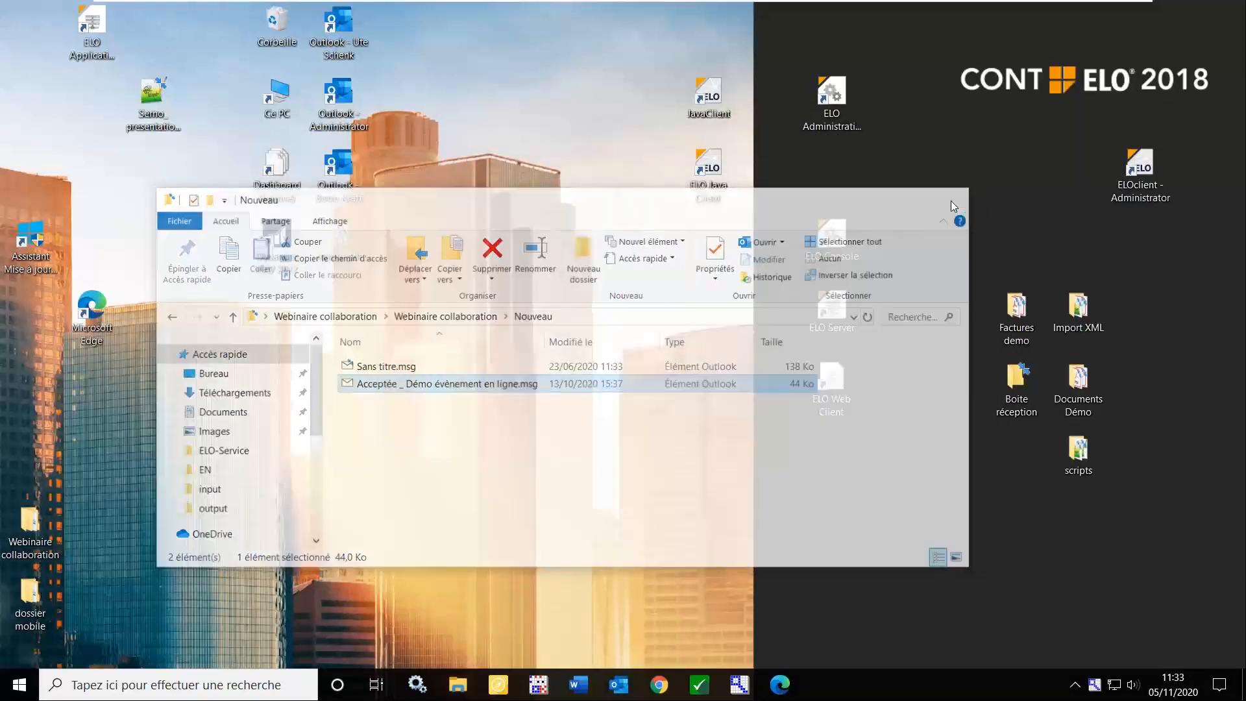
Start the ELO Java client from the desktop and log in to the ELOFR archive with the account password
{"action": "double_click", "coordinate": [717, 109]}
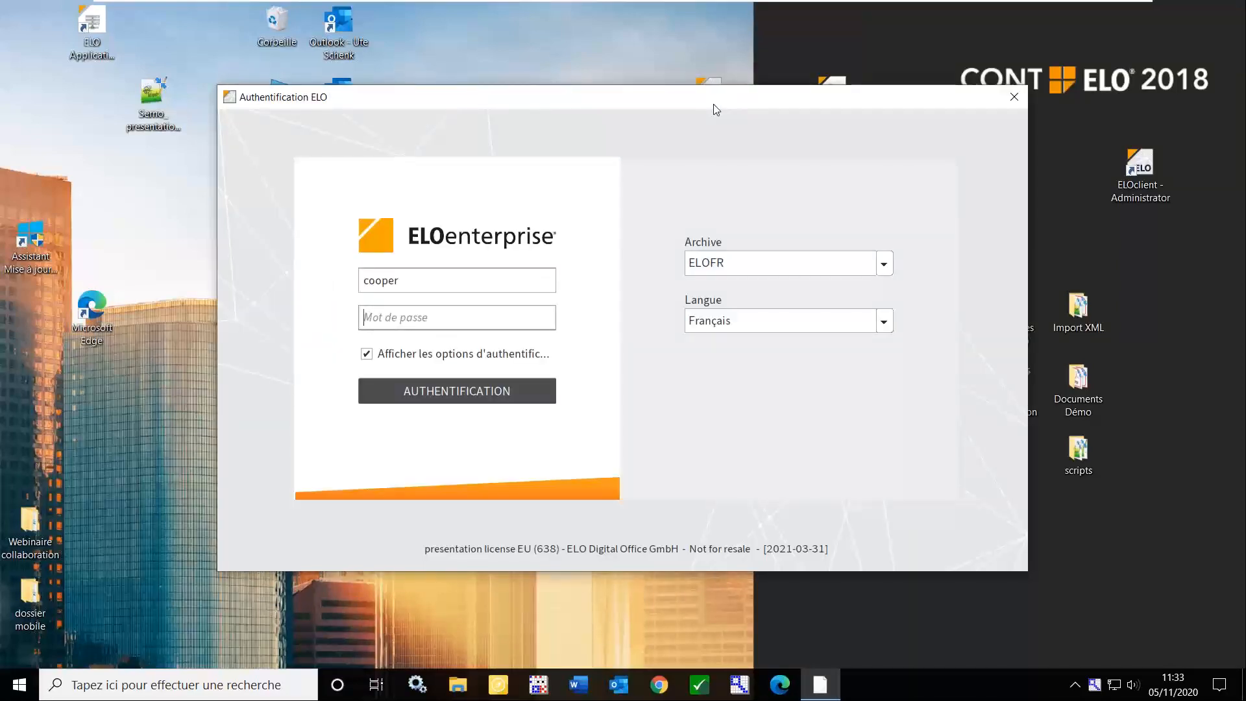
{"action": "type", "text": "•••"}
{"action": "key", "text": "Return"}
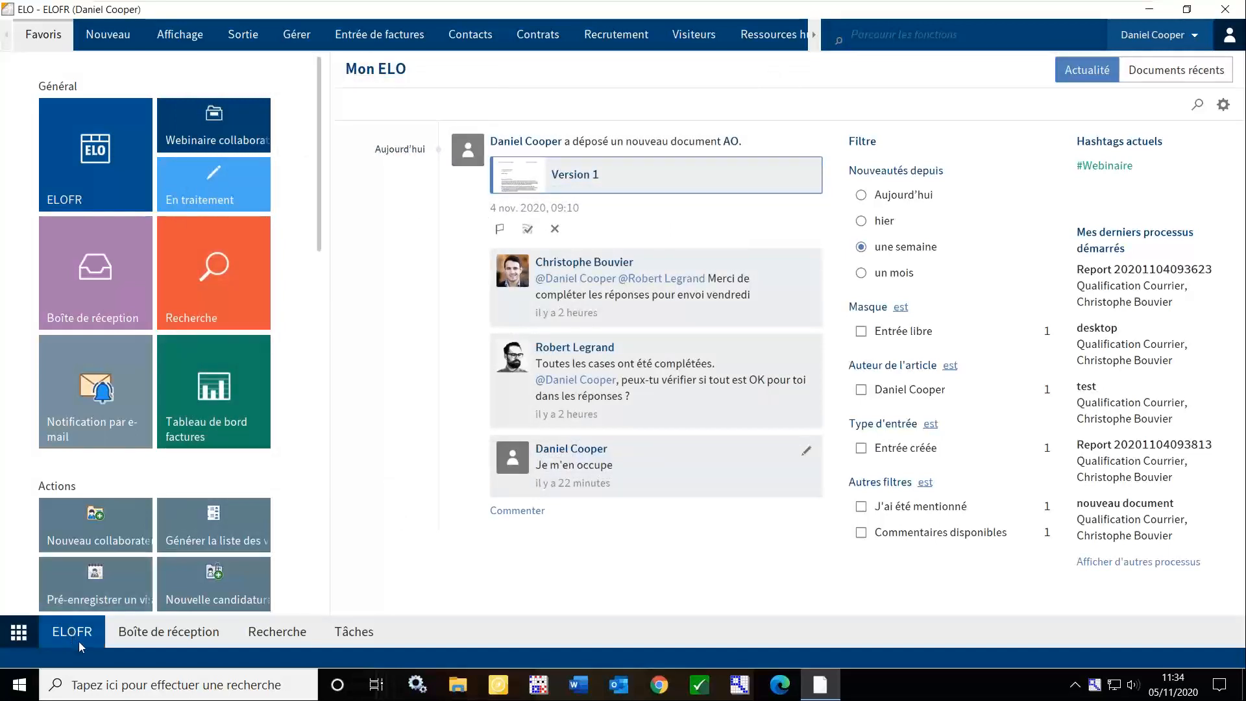
Open Webinaire collaboration, expand its Nouveau folder, and view the Acceptée _ Démo évènement en ligne and Sans titre e-mails
{"action": "left_click", "coordinate": [224, 133]}
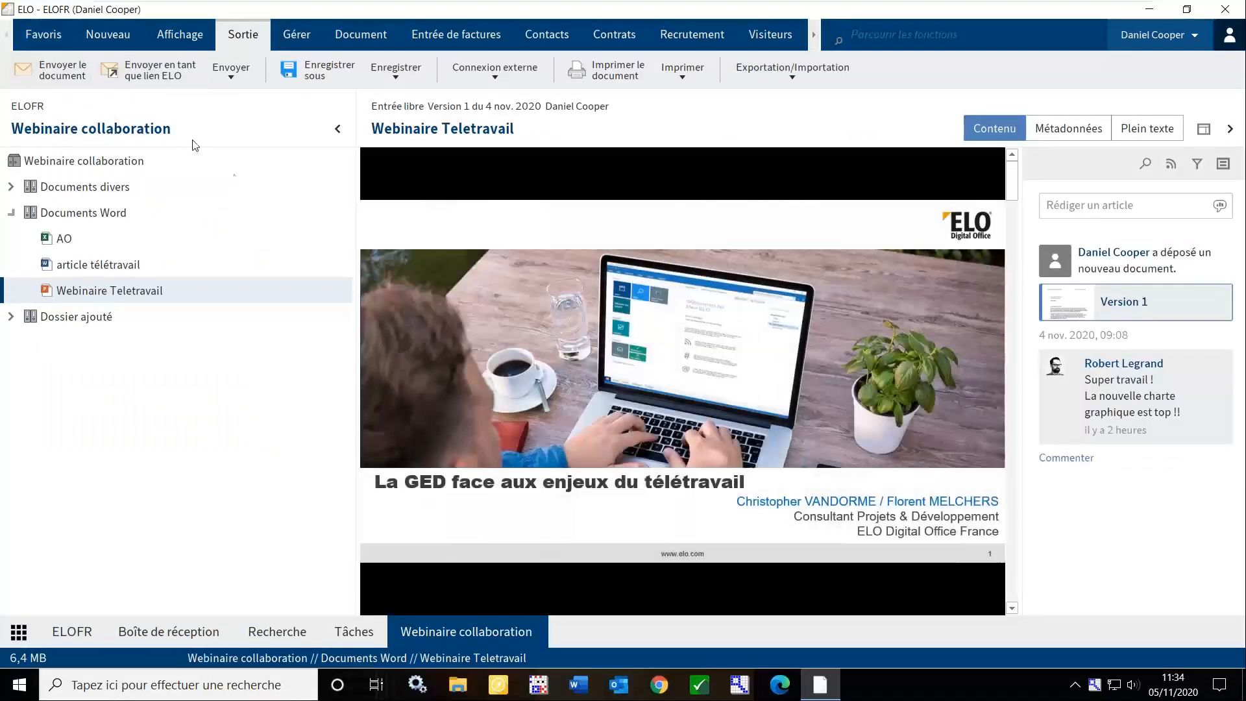
{"action": "right_click", "coordinate": [145, 459]}
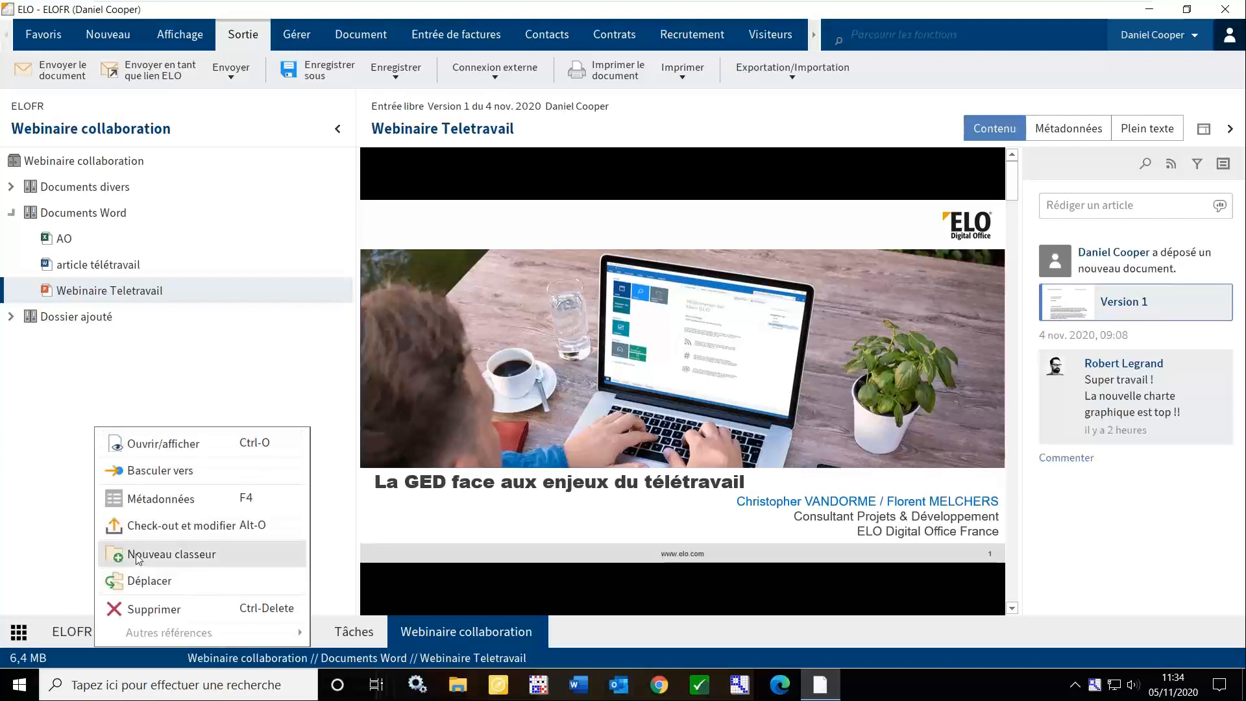
{"action": "left_click", "coordinate": [50, 382]}
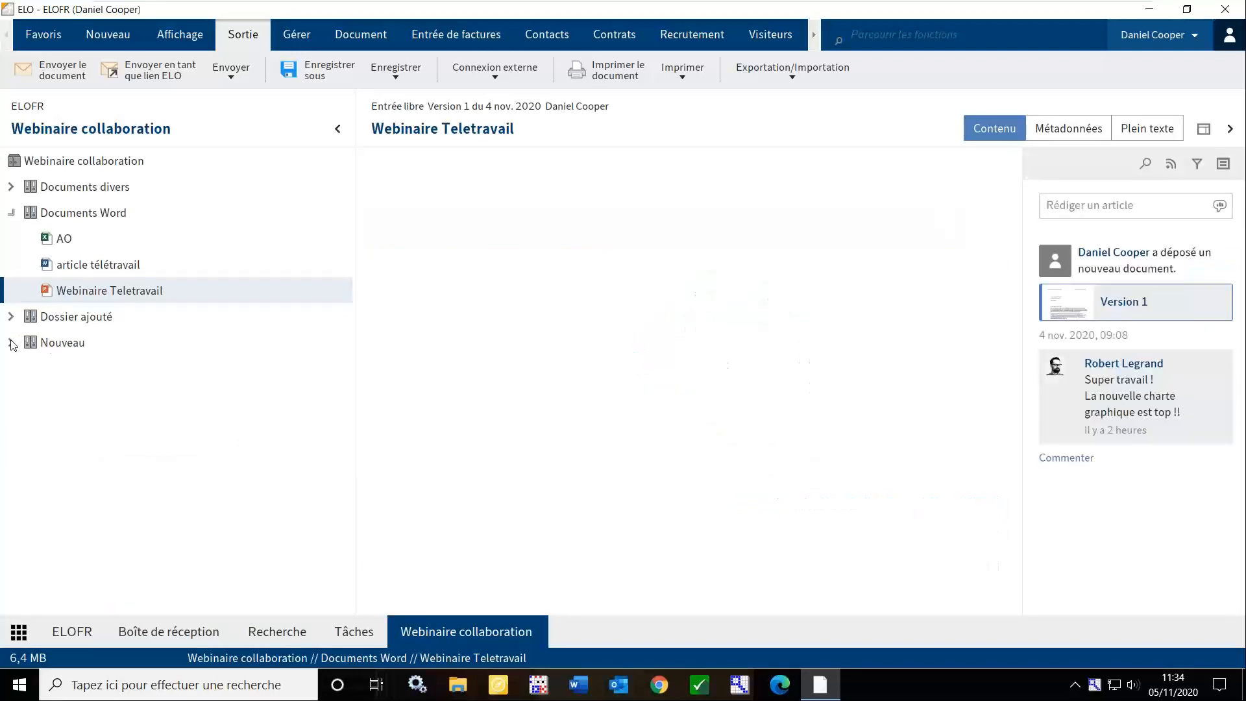
{"action": "left_click", "coordinate": [11, 343]}
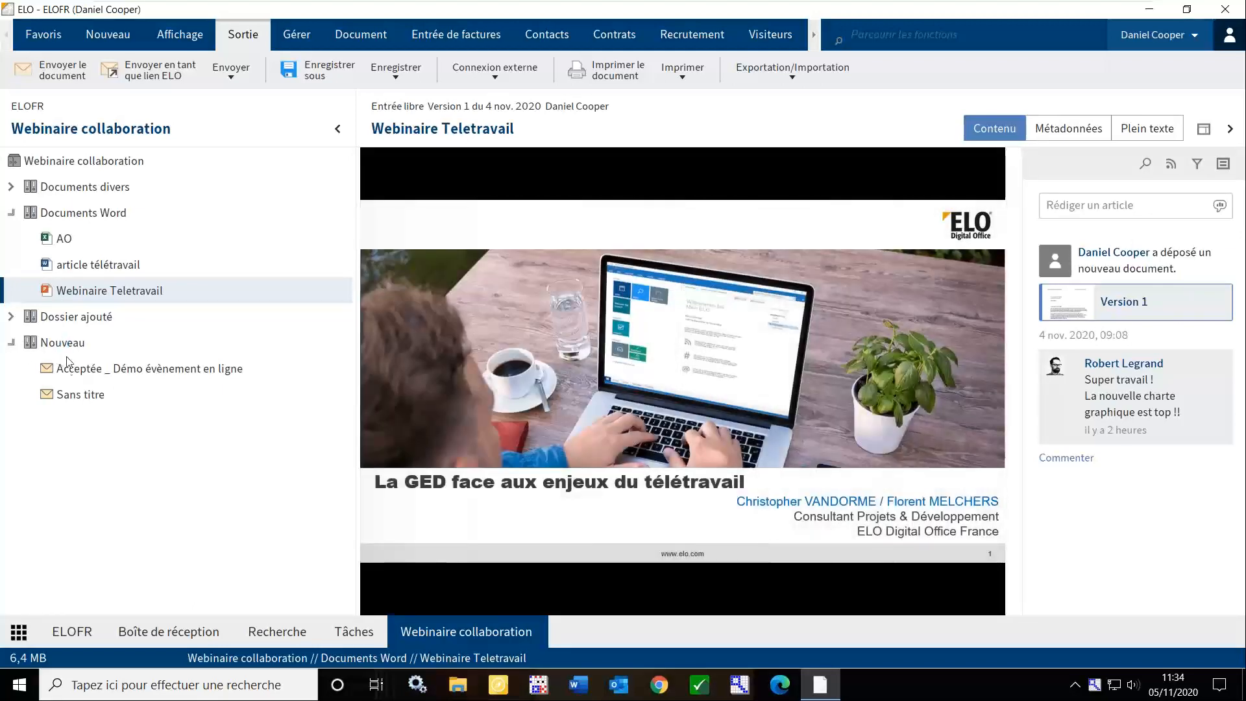
{"action": "left_click", "coordinate": [62, 343]}
{"action": "left_click", "coordinate": [79, 370]}
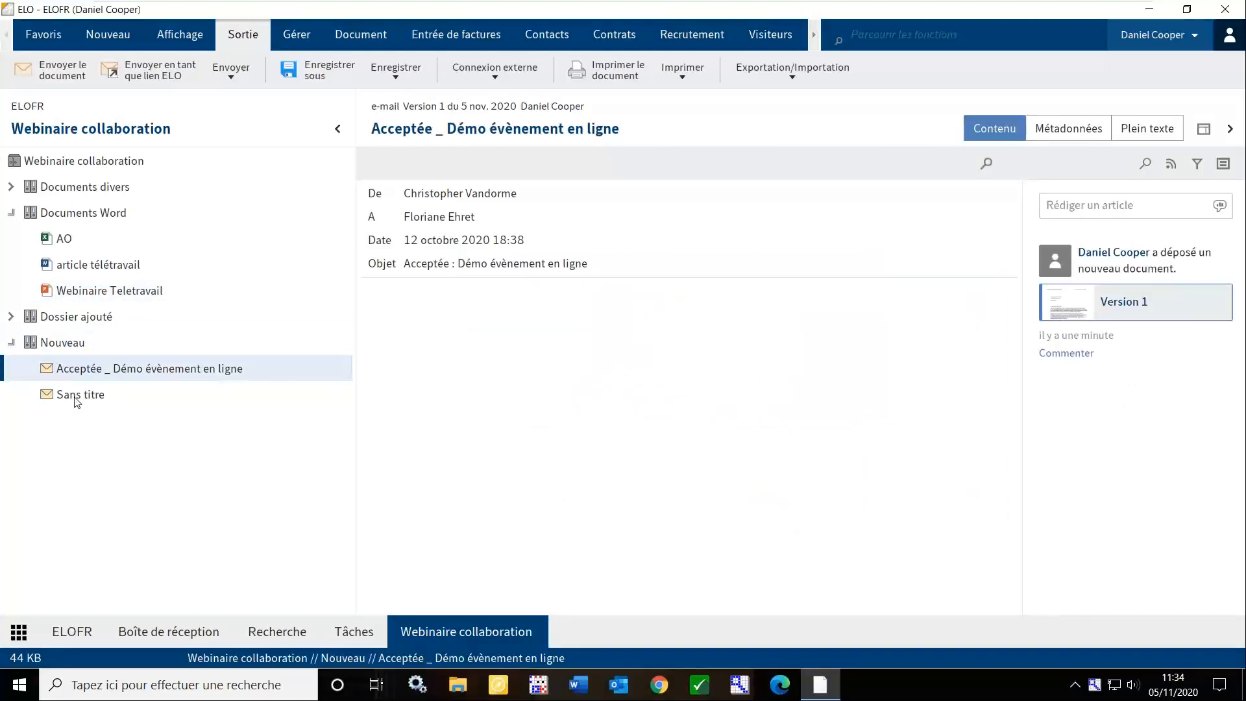
{"action": "left_click", "coordinate": [76, 396]}
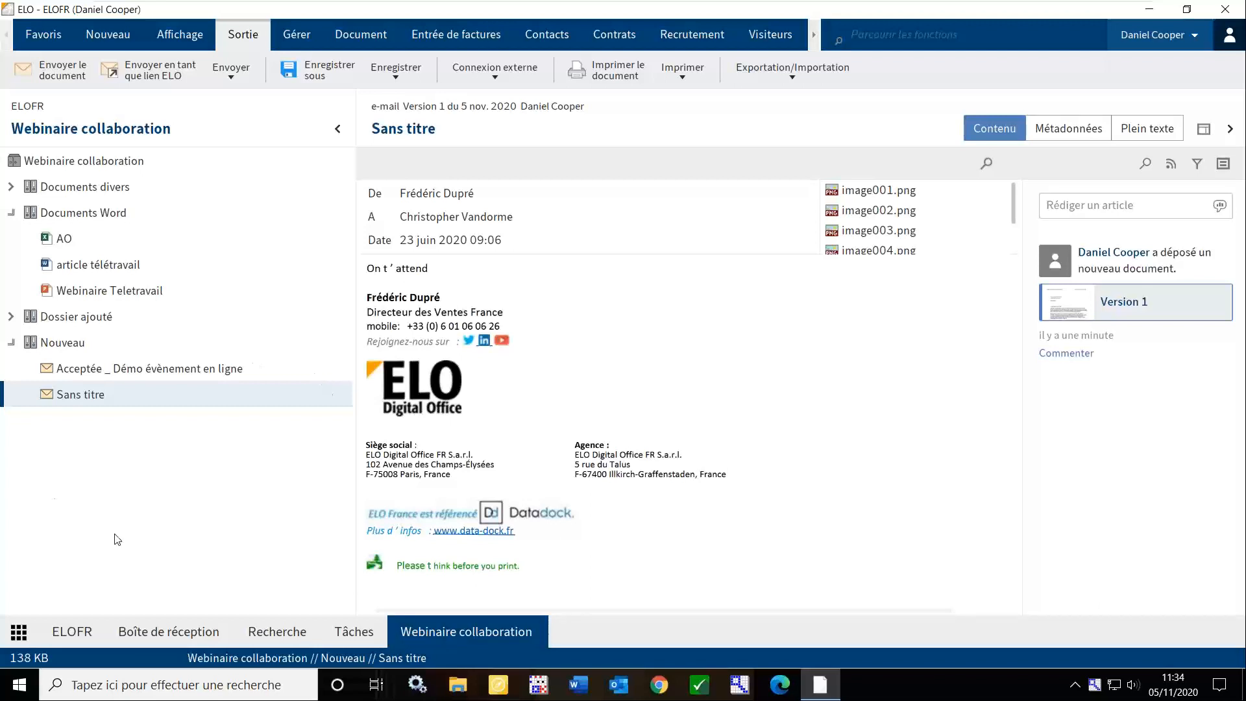
Search all sections for AO and read through the feed comments on the AO document
{"action": "left_click", "coordinate": [263, 636]}
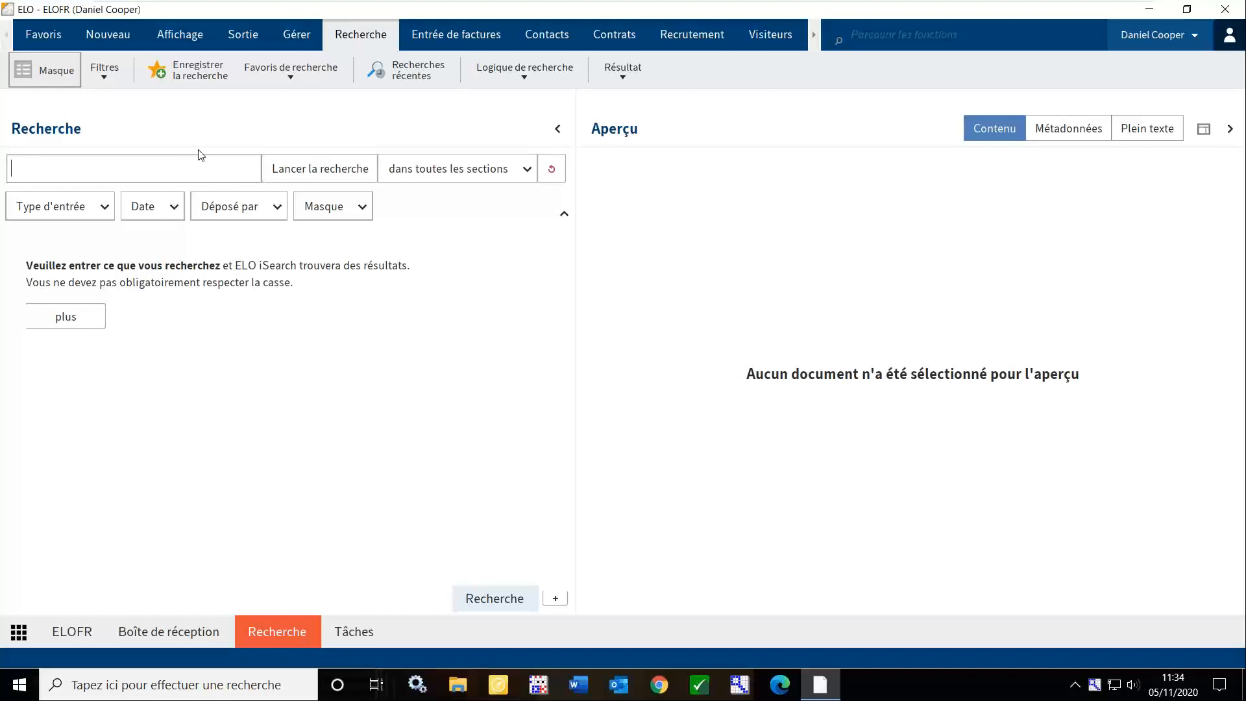
{"action": "type", "text": "AO"}
{"action": "left_click", "coordinate": [299, 177]}
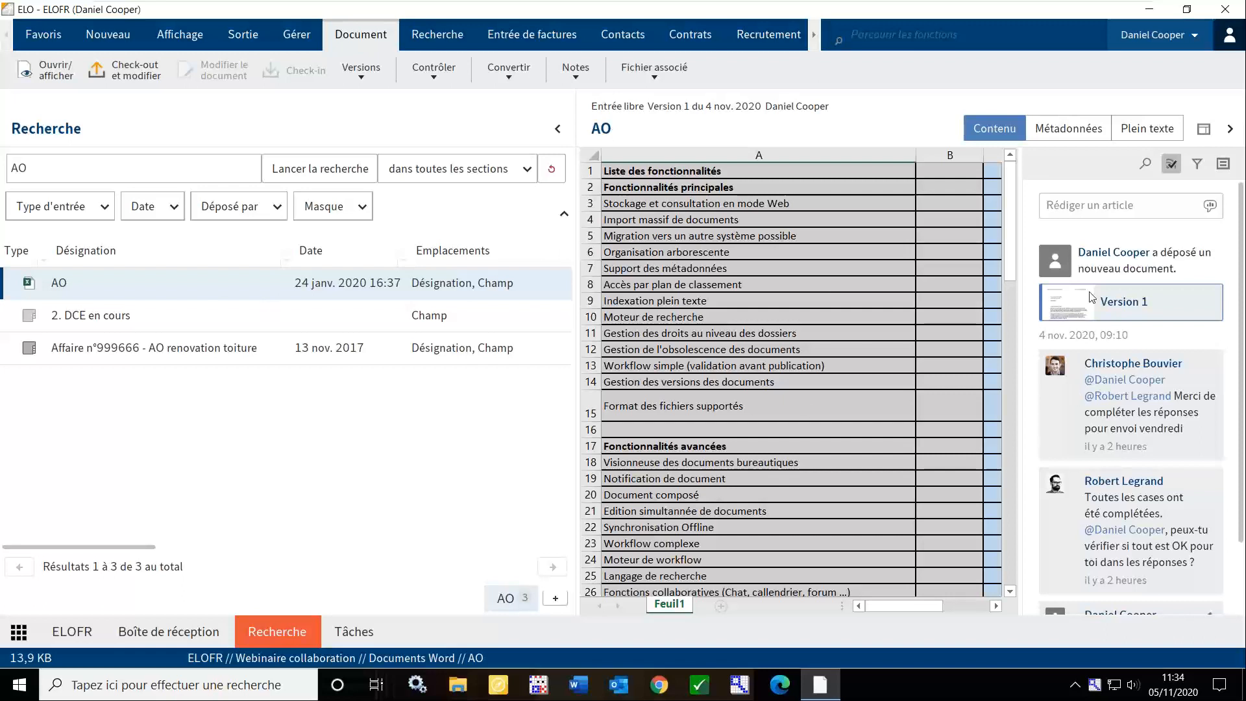
{"action": "scroll", "coordinate": [1212, 476], "scroll_direction": "down", "scroll_amount": 1}
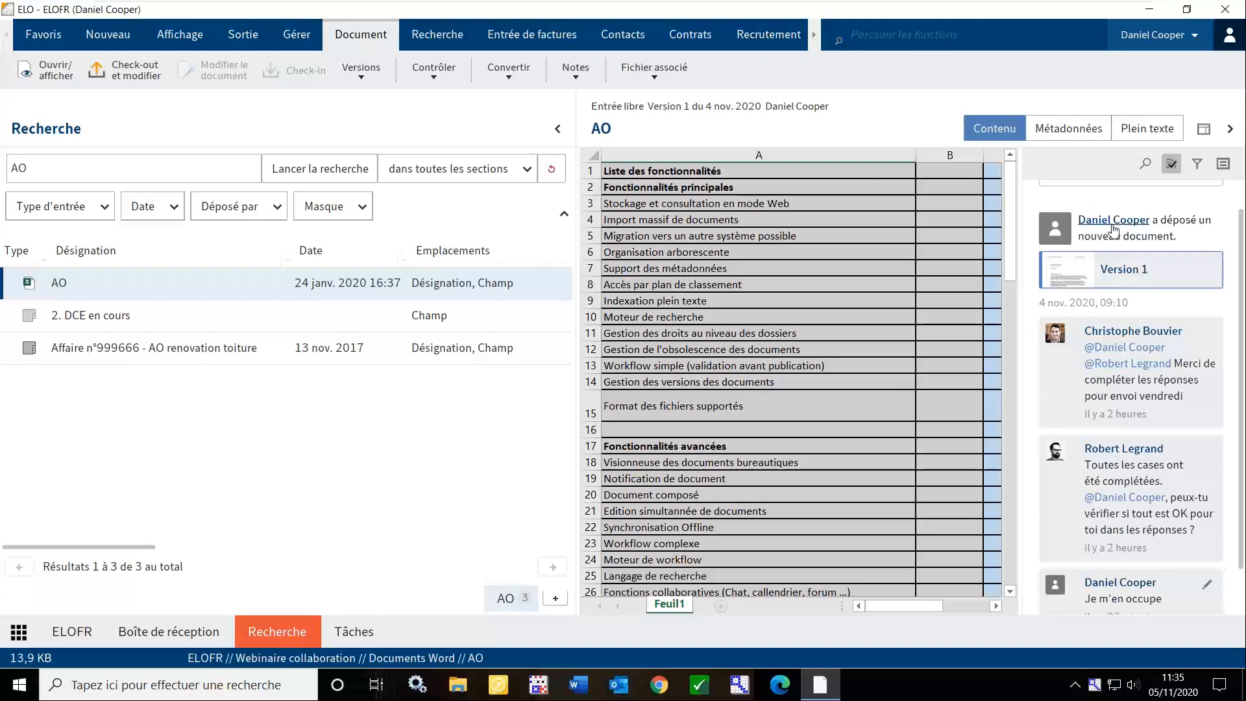
{"action": "scroll", "coordinate": [1172, 377], "scroll_direction": "down", "scroll_amount": 1}
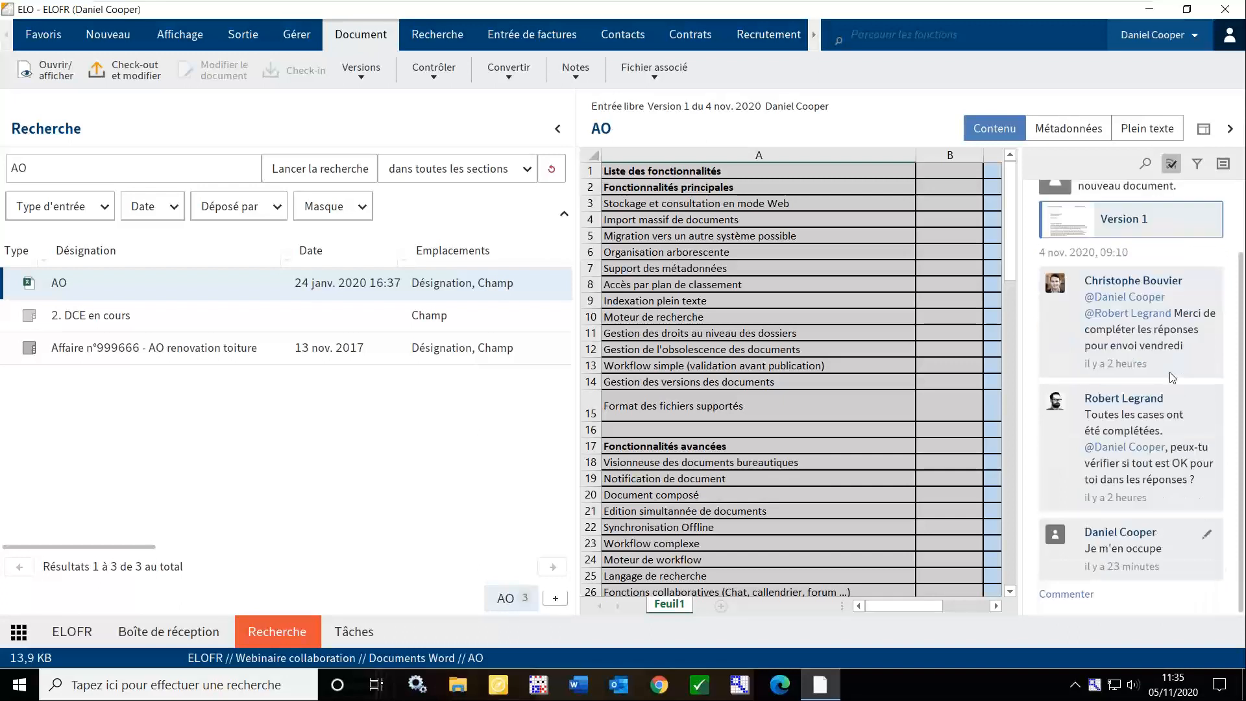
{"action": "scroll", "coordinate": [1131, 457], "scroll_direction": "up", "scroll_amount": 2}
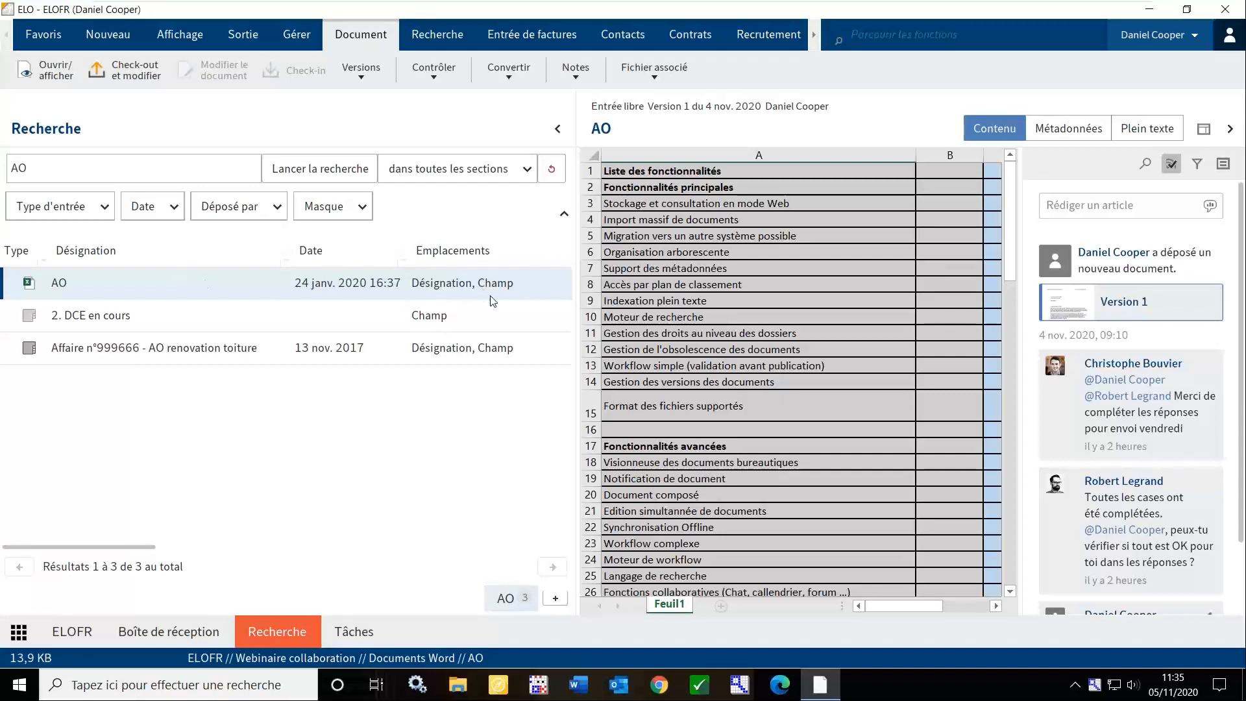
Examine the AO renovation toiture and 2. DCE en cours results, including the metadata of 2. DCE en cours
{"action": "left_click", "coordinate": [376, 344]}
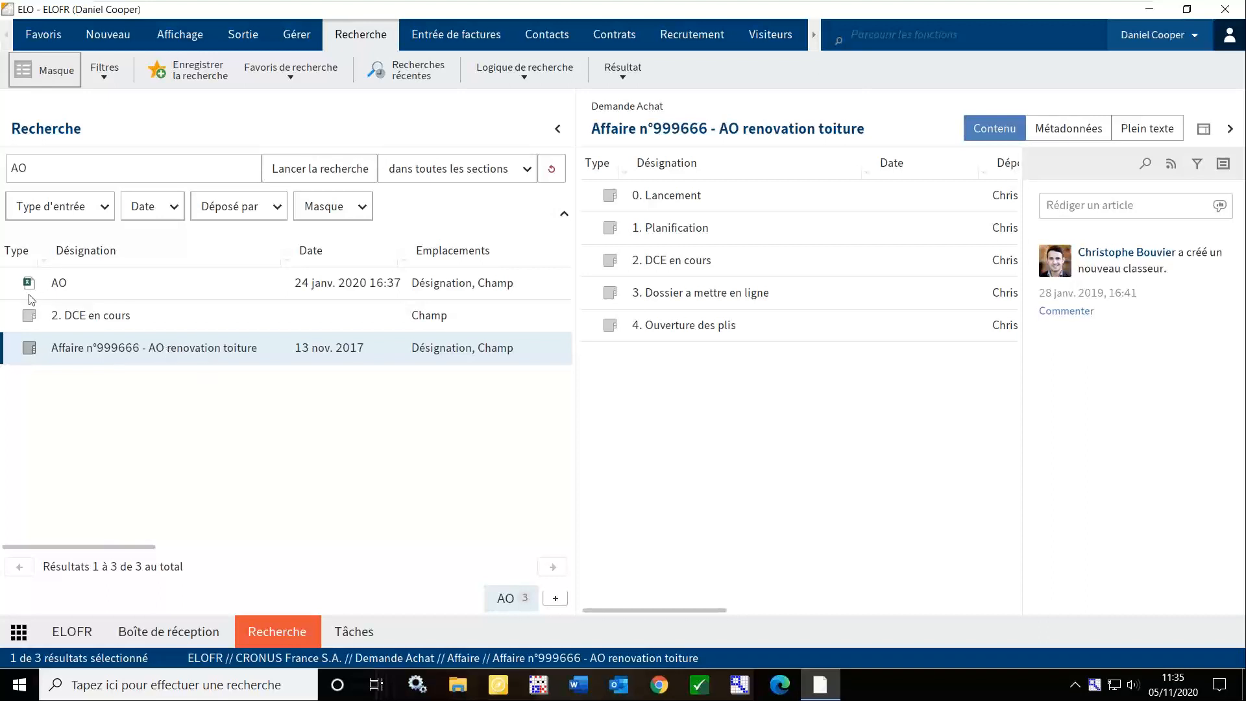
{"action": "left_click", "coordinate": [54, 322]}
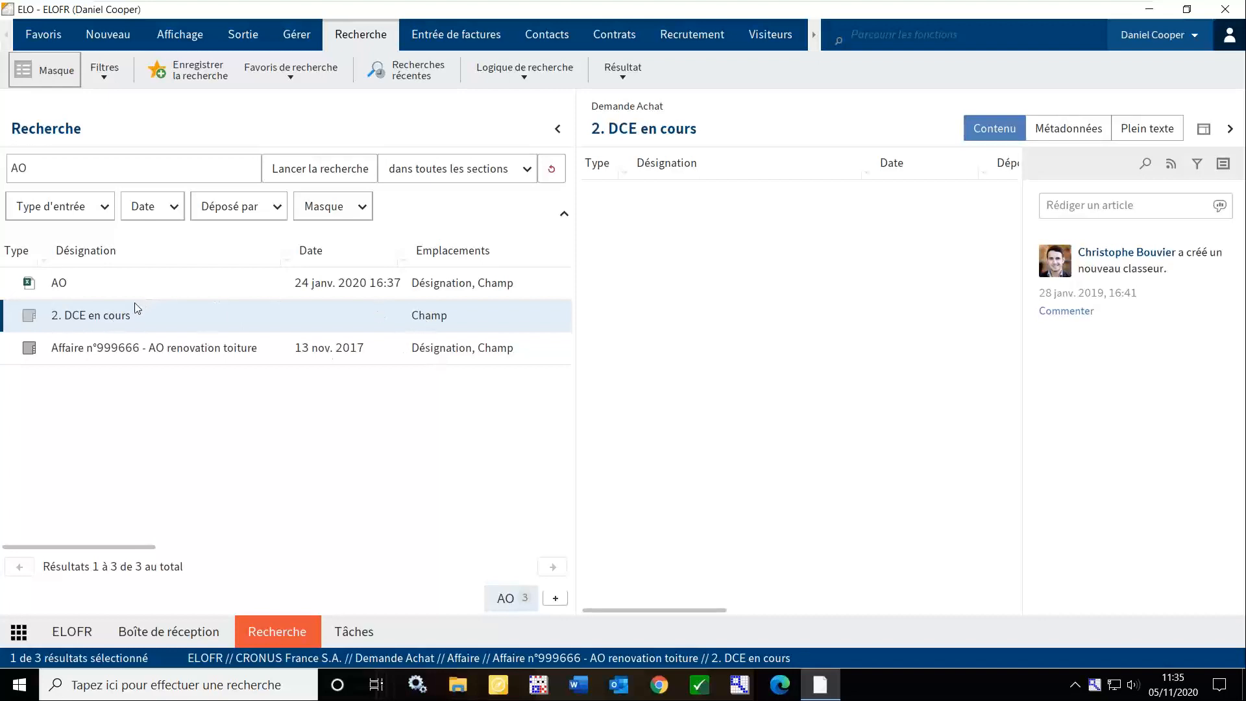
{"action": "right_click", "coordinate": [127, 318]}
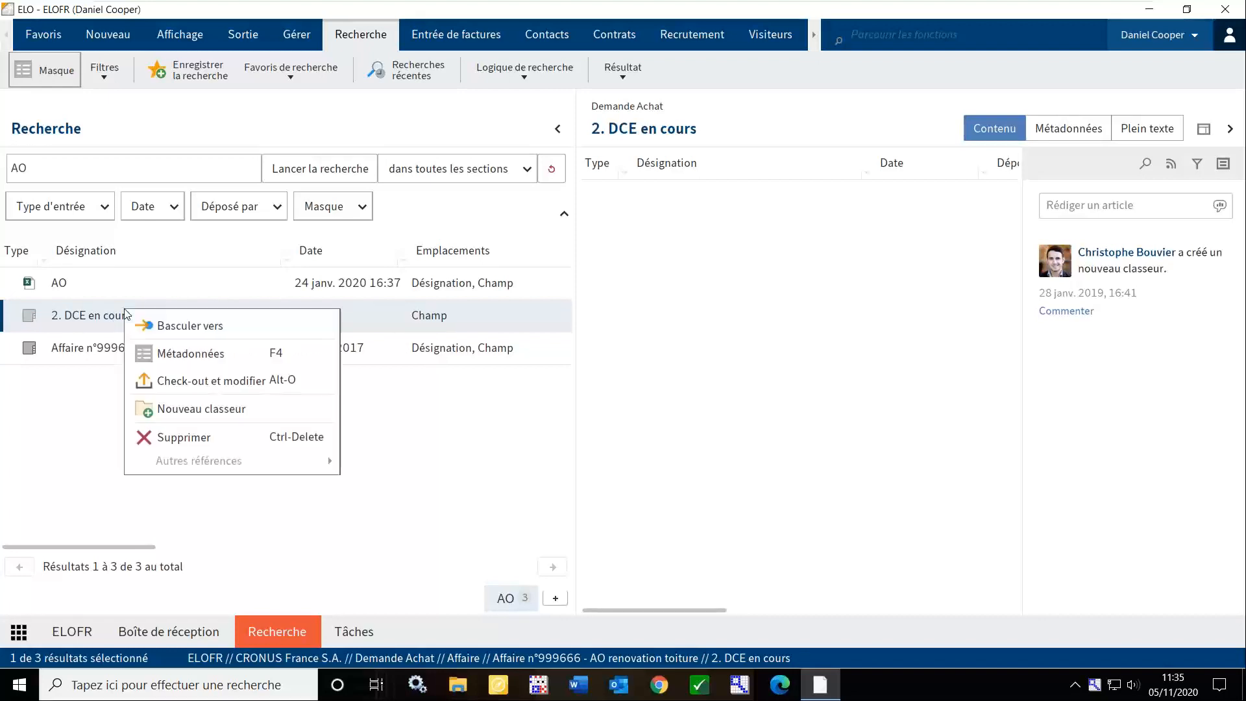
{"action": "left_click", "coordinate": [164, 358]}
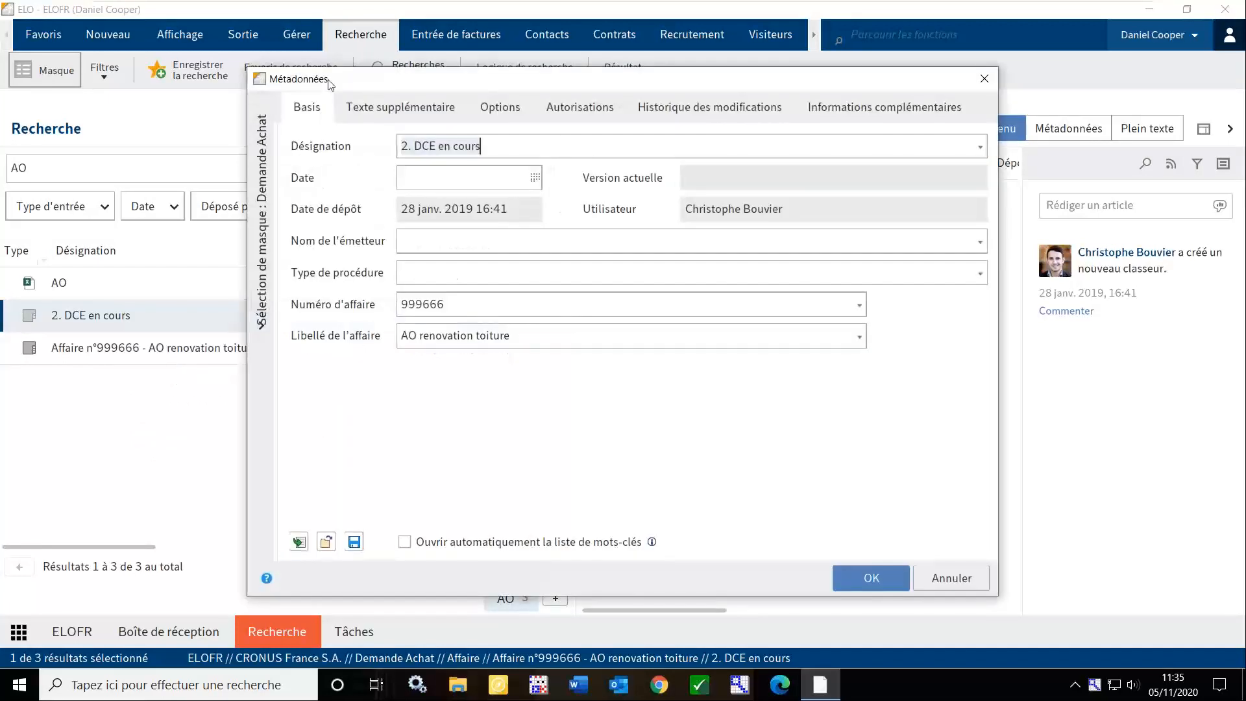
{"action": "left_click_drag", "start_coordinate": [329, 84], "coordinate": [361, 100]}
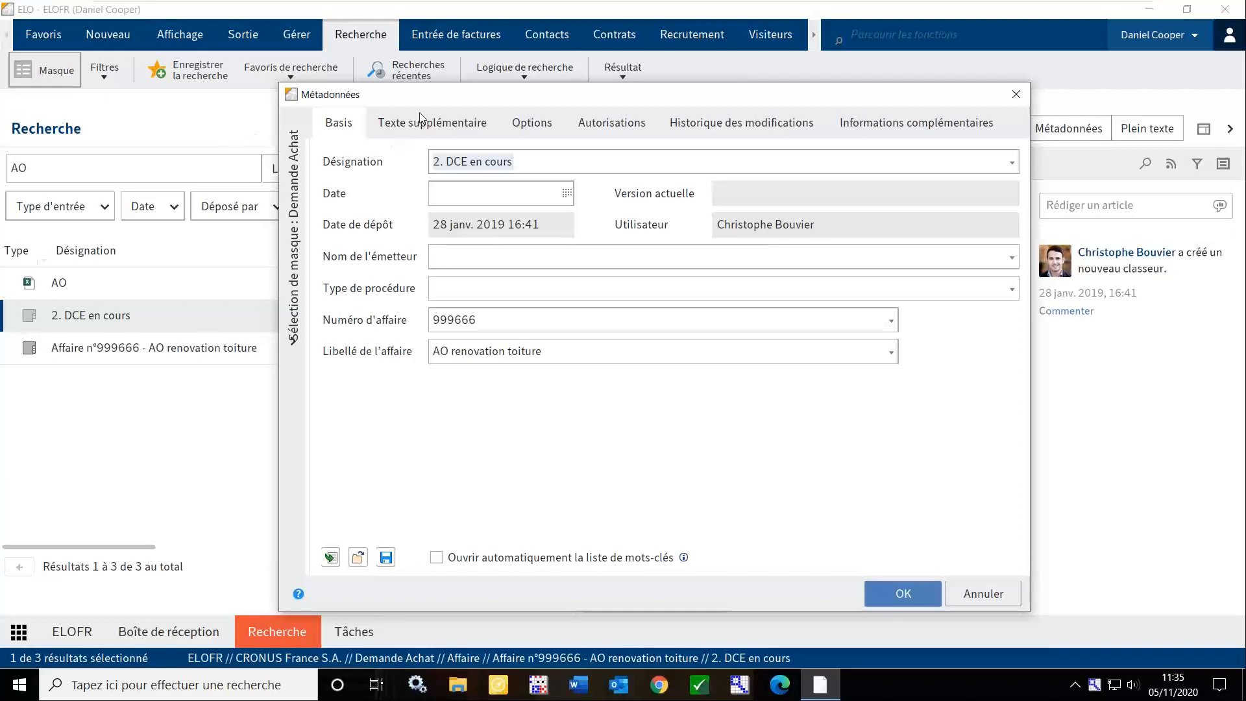
{"action": "left_click_drag", "start_coordinate": [416, 96], "coordinate": [682, 92]}
{"action": "left_click", "coordinate": [784, 161]}
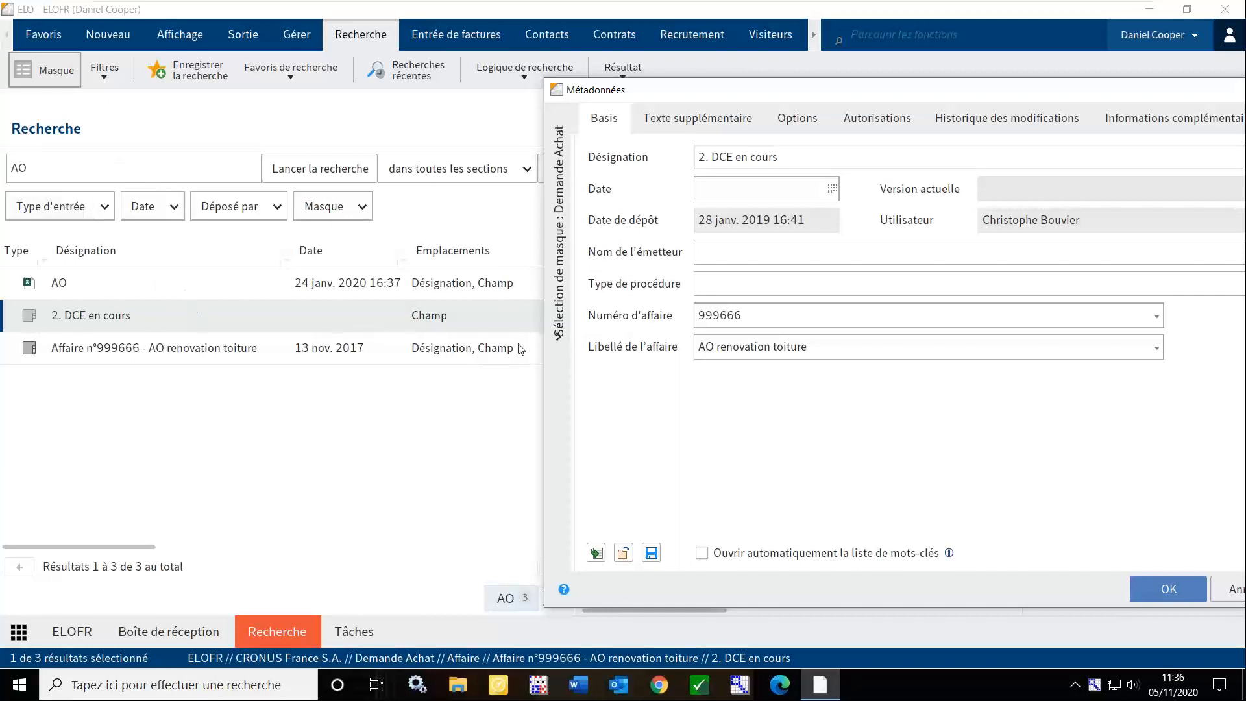
{"action": "left_click", "coordinate": [1156, 600]}
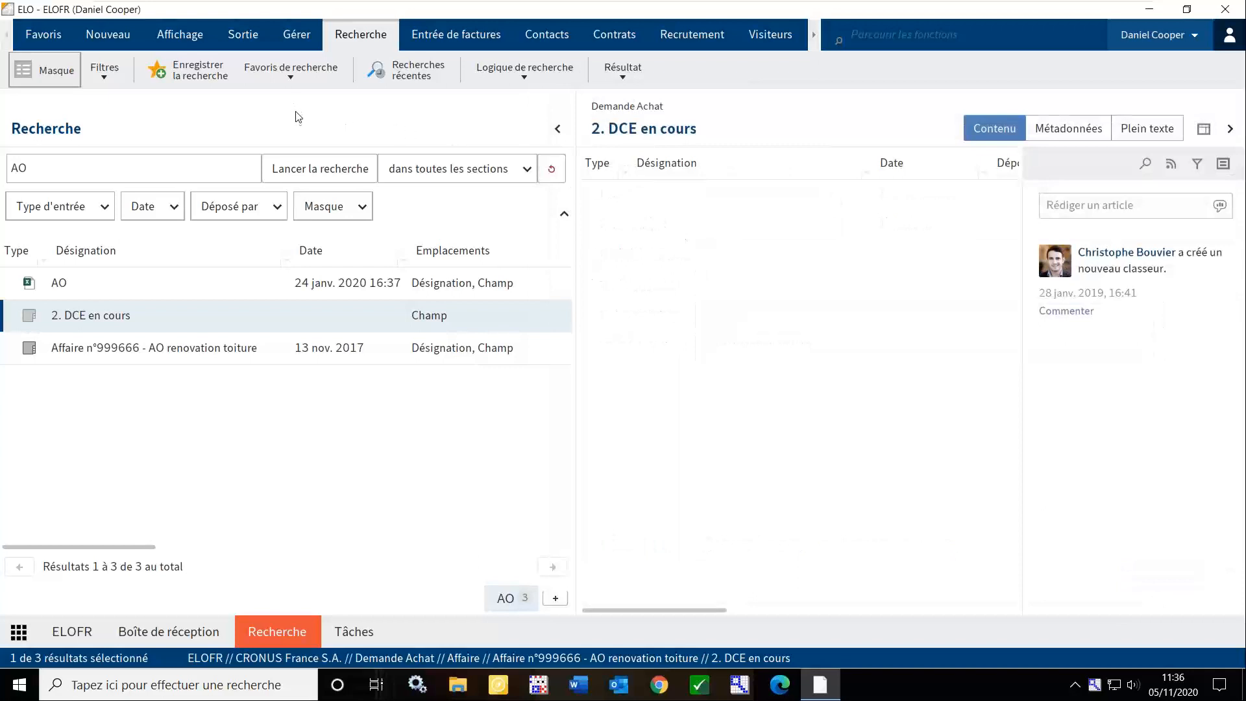
Save the current search as a new search favourite named AO
{"action": "left_click", "coordinate": [201, 74]}
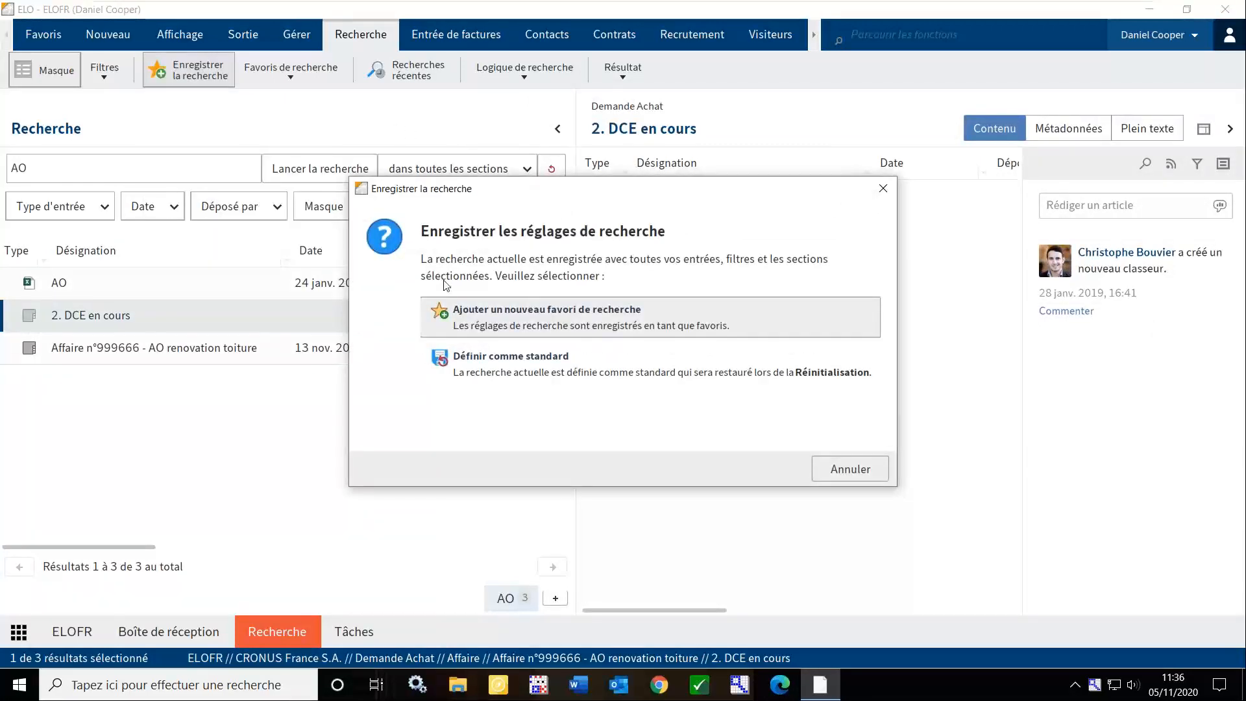
{"action": "left_click", "coordinate": [513, 324]}
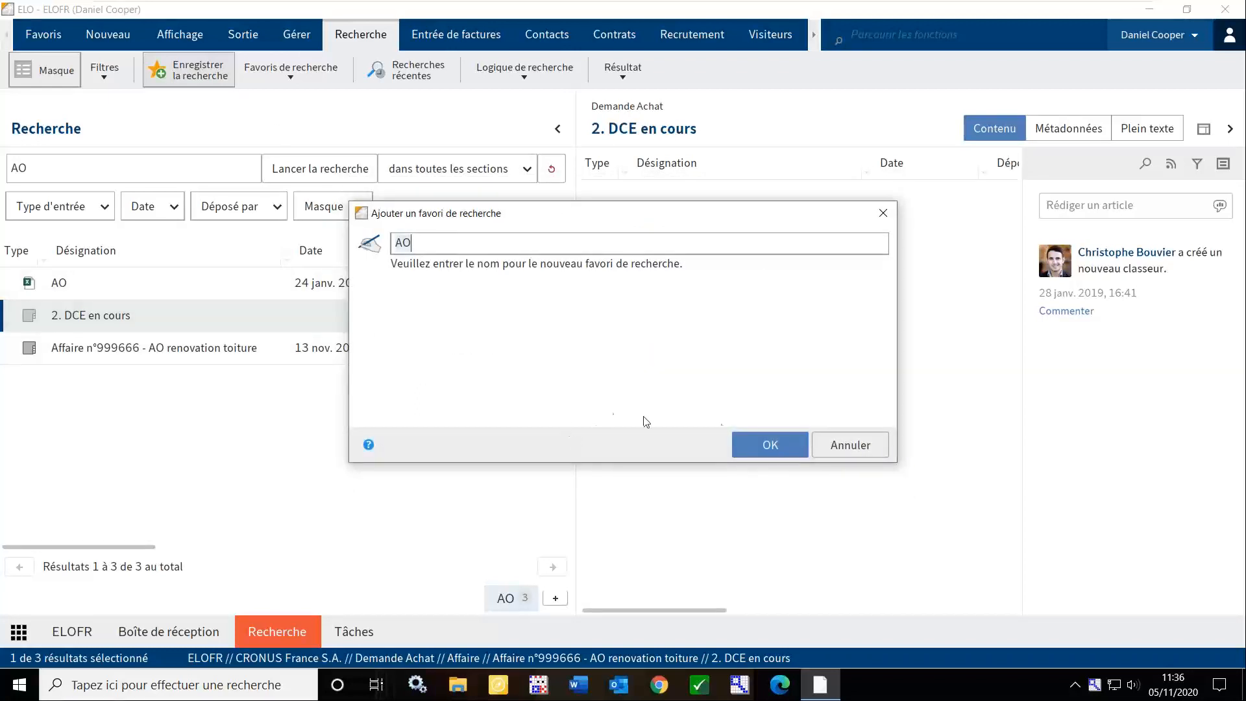
{"action": "left_click", "coordinate": [770, 445]}
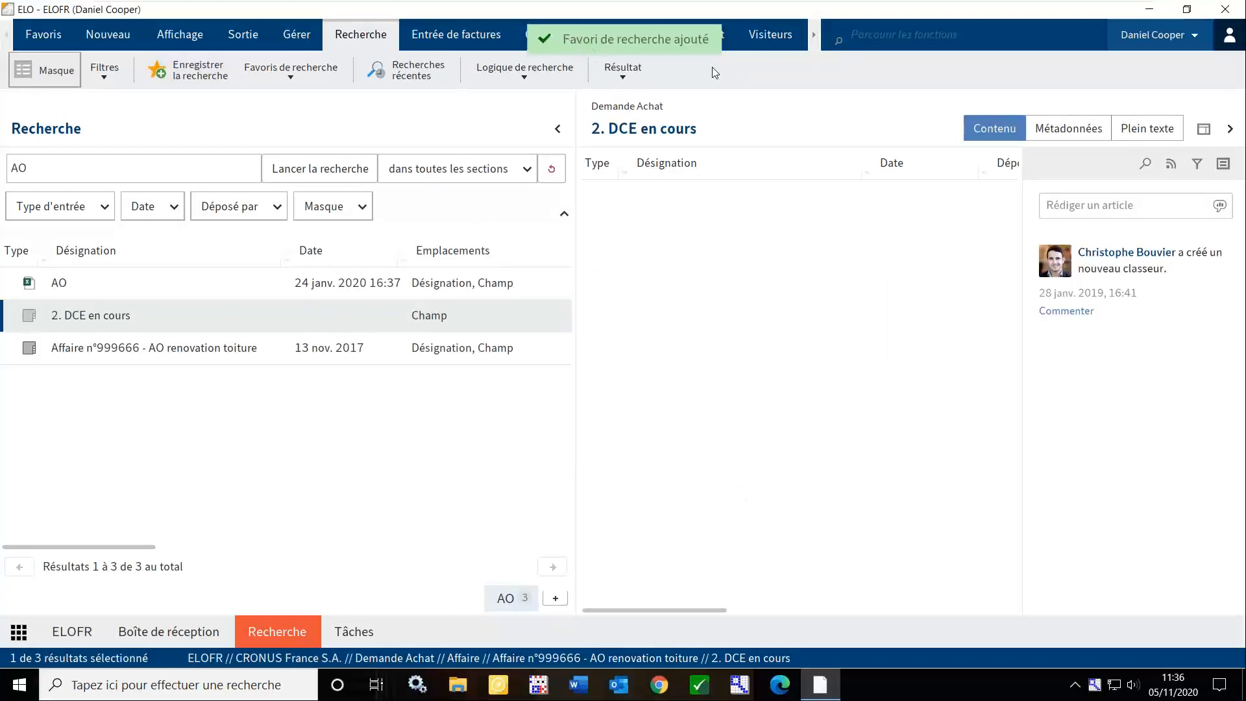
Show the hidden tiles on the Mon ELO home page and move the AO search tile into the Général group
{"action": "left_click", "coordinate": [27, 628]}
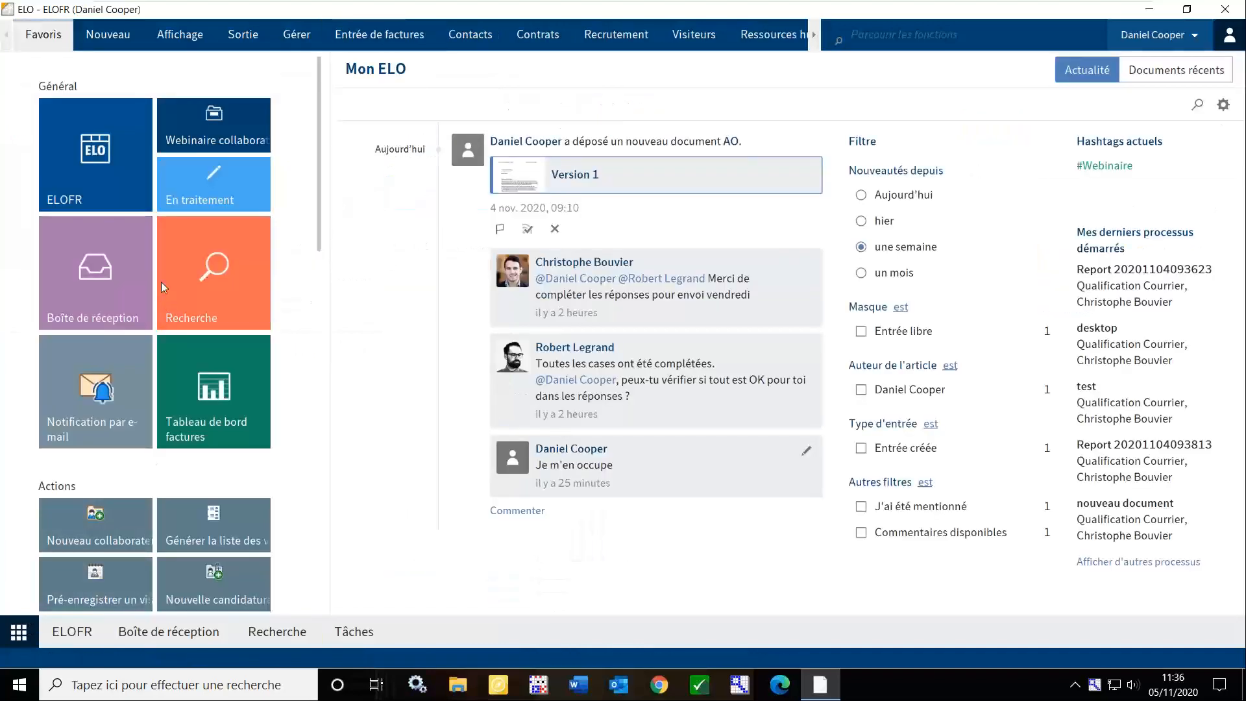
{"action": "scroll", "coordinate": [175, 325], "scroll_direction": "down", "scroll_amount": 5}
{"action": "scroll", "coordinate": [185, 311], "scroll_direction": "down", "scroll_amount": 10}
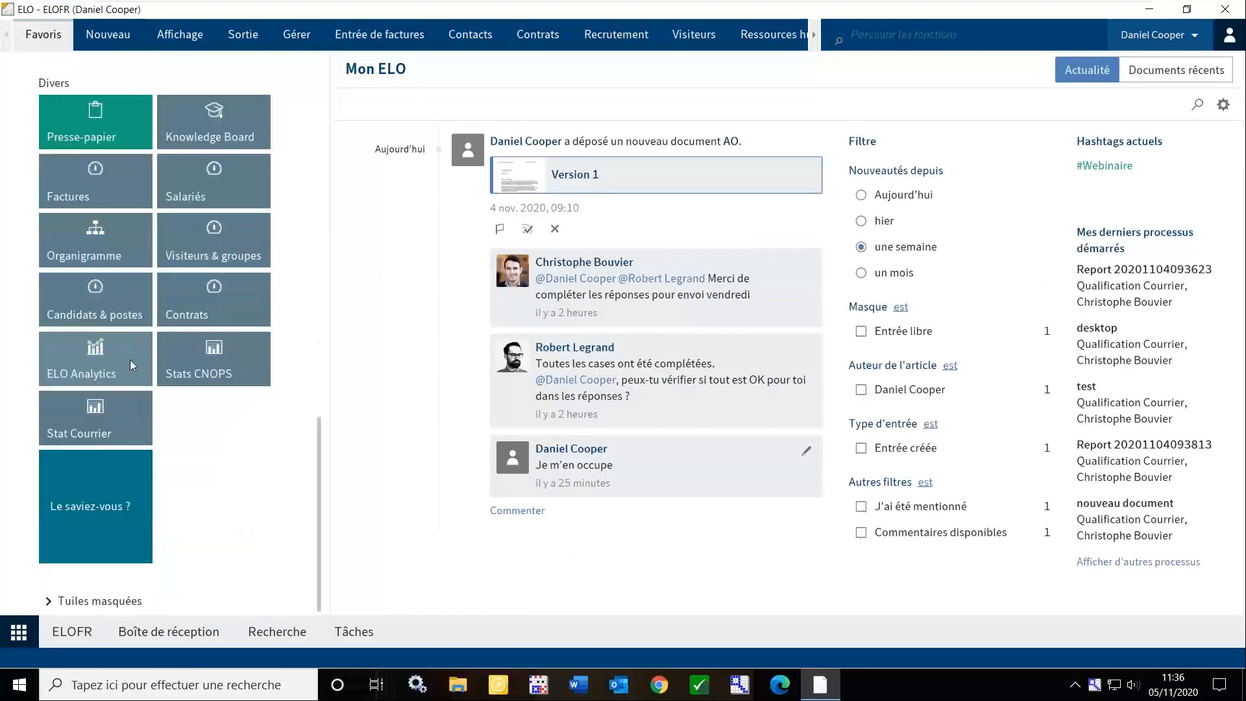
{"action": "left_click", "coordinate": [50, 601]}
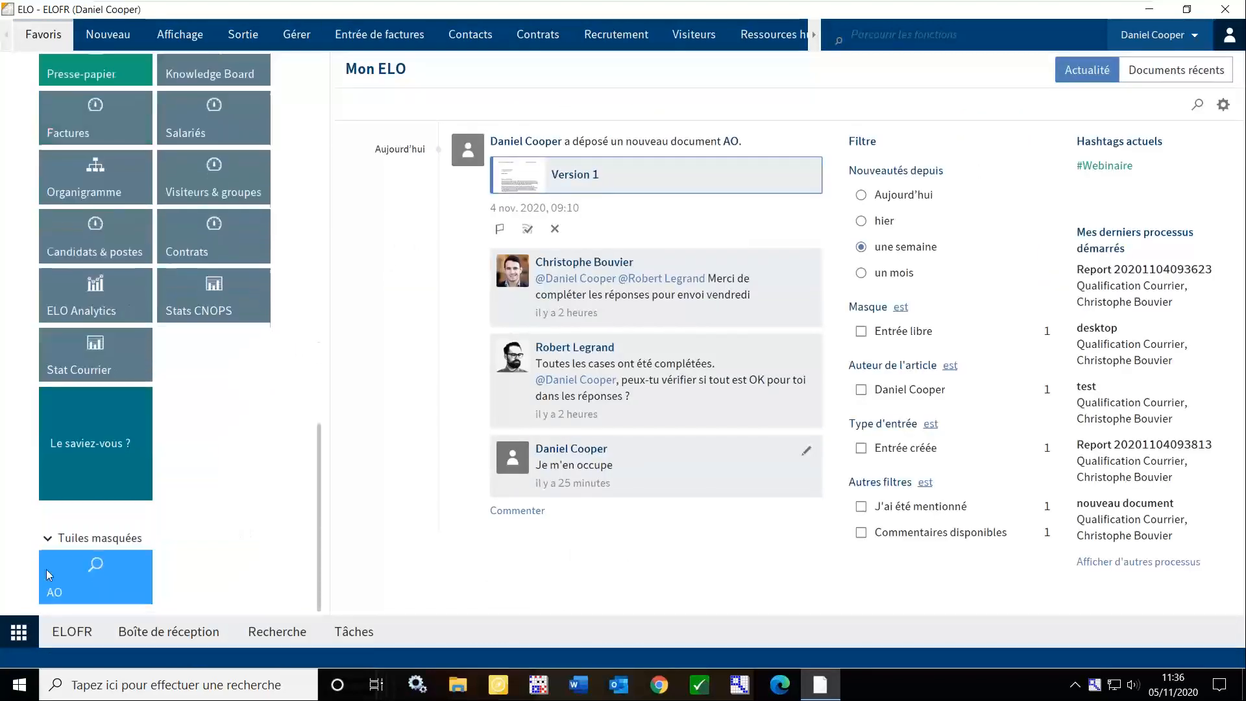
{"action": "left_click_drag", "start_coordinate": [87, 572], "coordinate": [98, 484]}
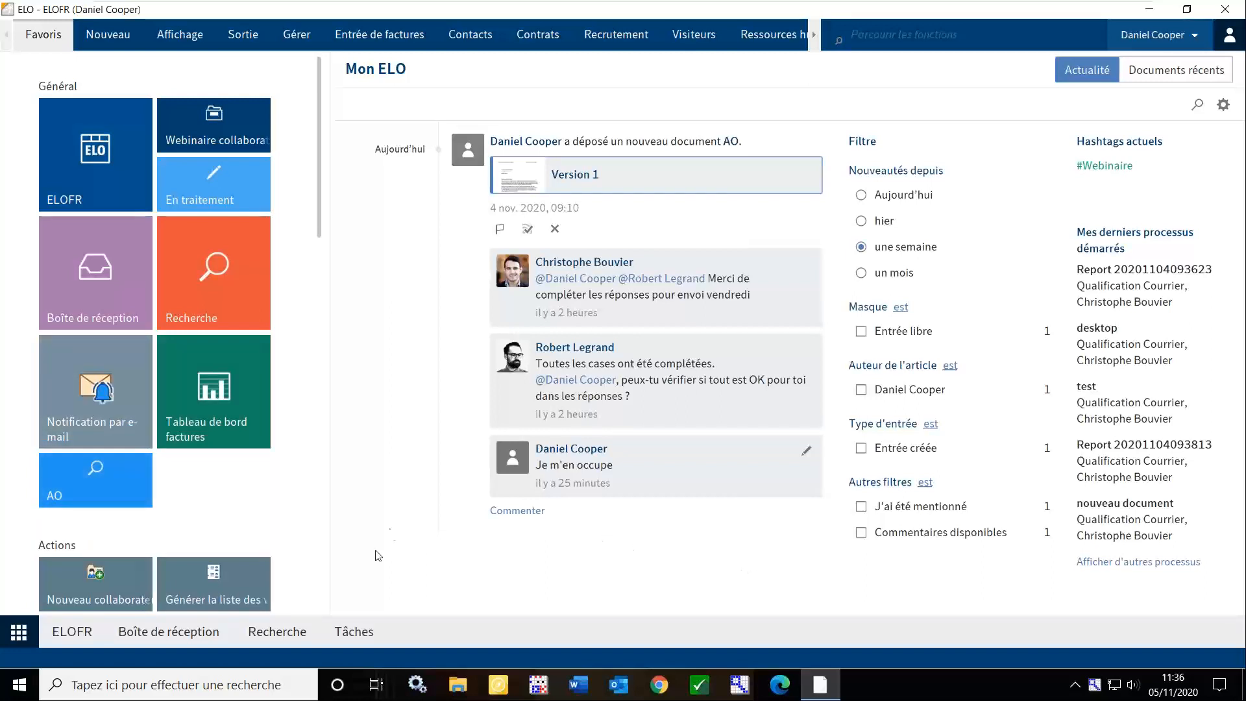
Run the saved AO search from the home page and restrict its results to the Entrée libre mask
{"action": "left_click", "coordinate": [117, 487]}
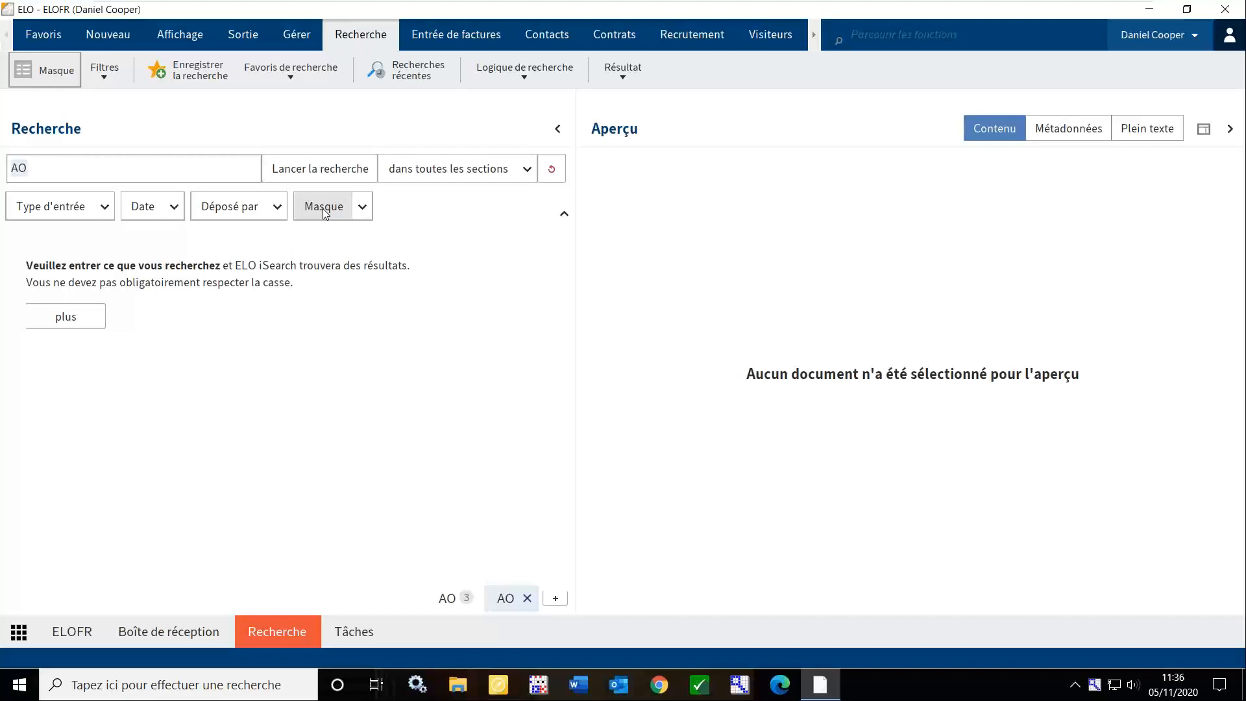
{"action": "left_click", "coordinate": [354, 170]}
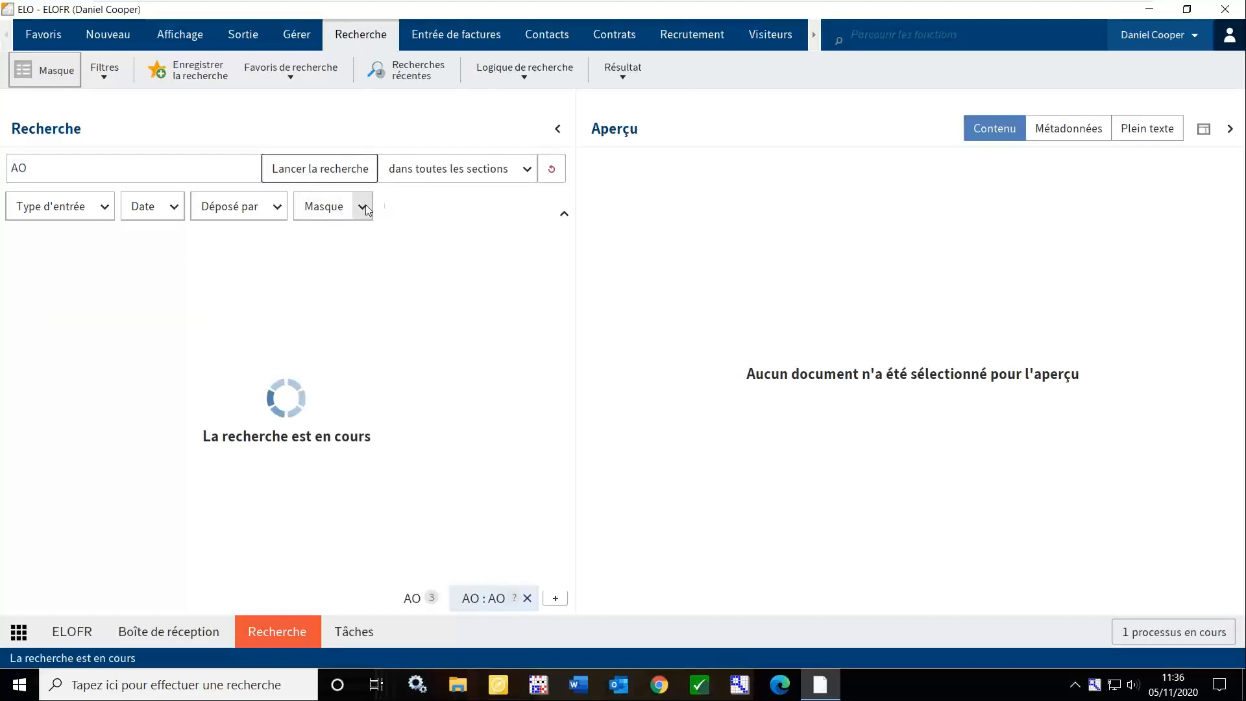
{"action": "left_click", "coordinate": [362, 207]}
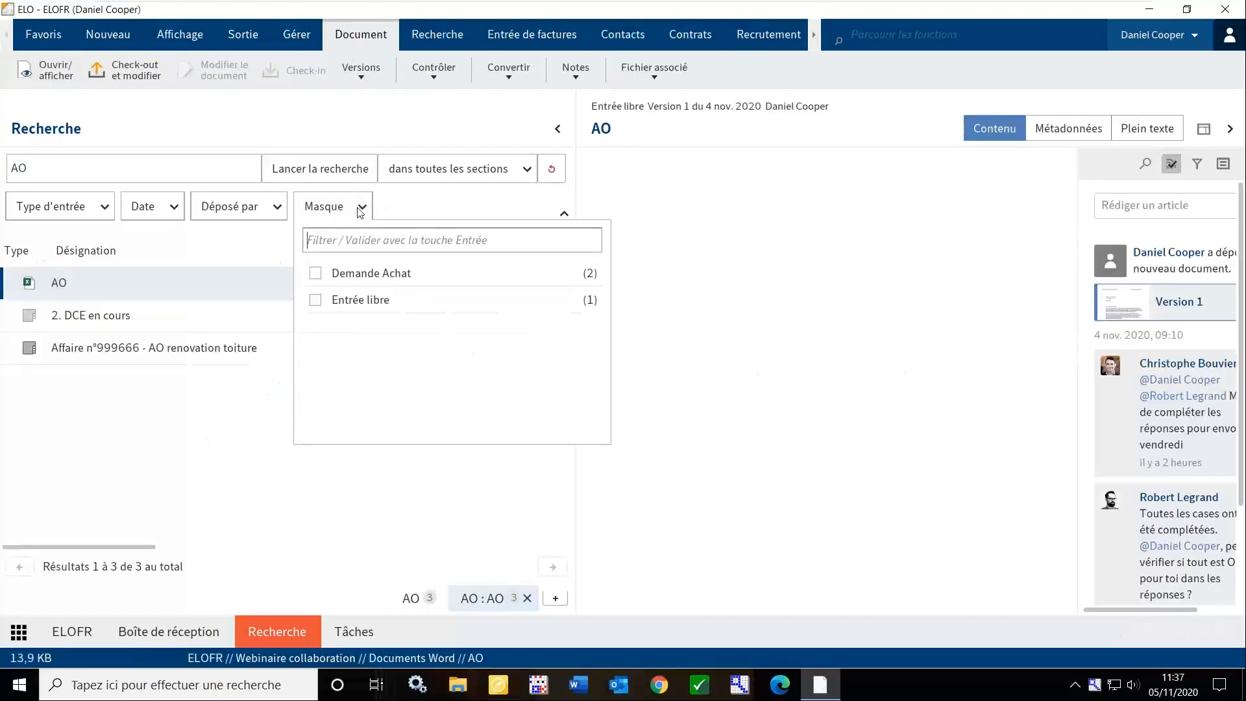
{"action": "left_click", "coordinate": [316, 300]}
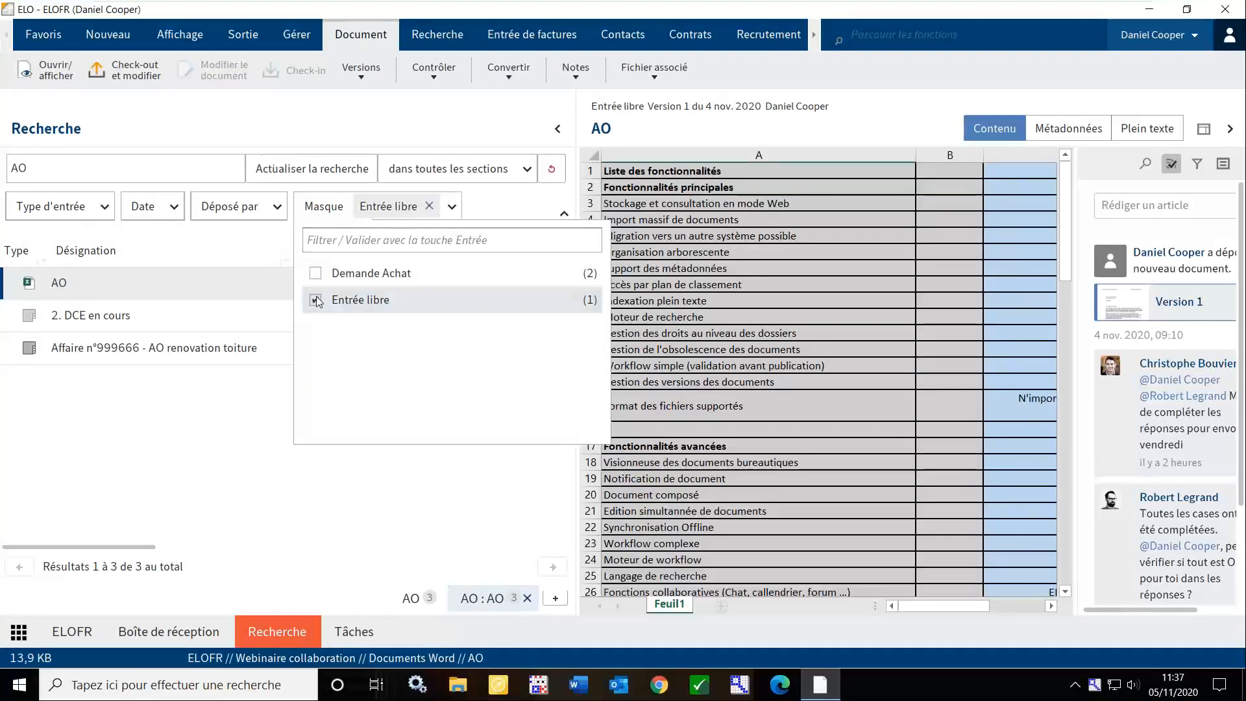
{"action": "left_click", "coordinate": [306, 170]}
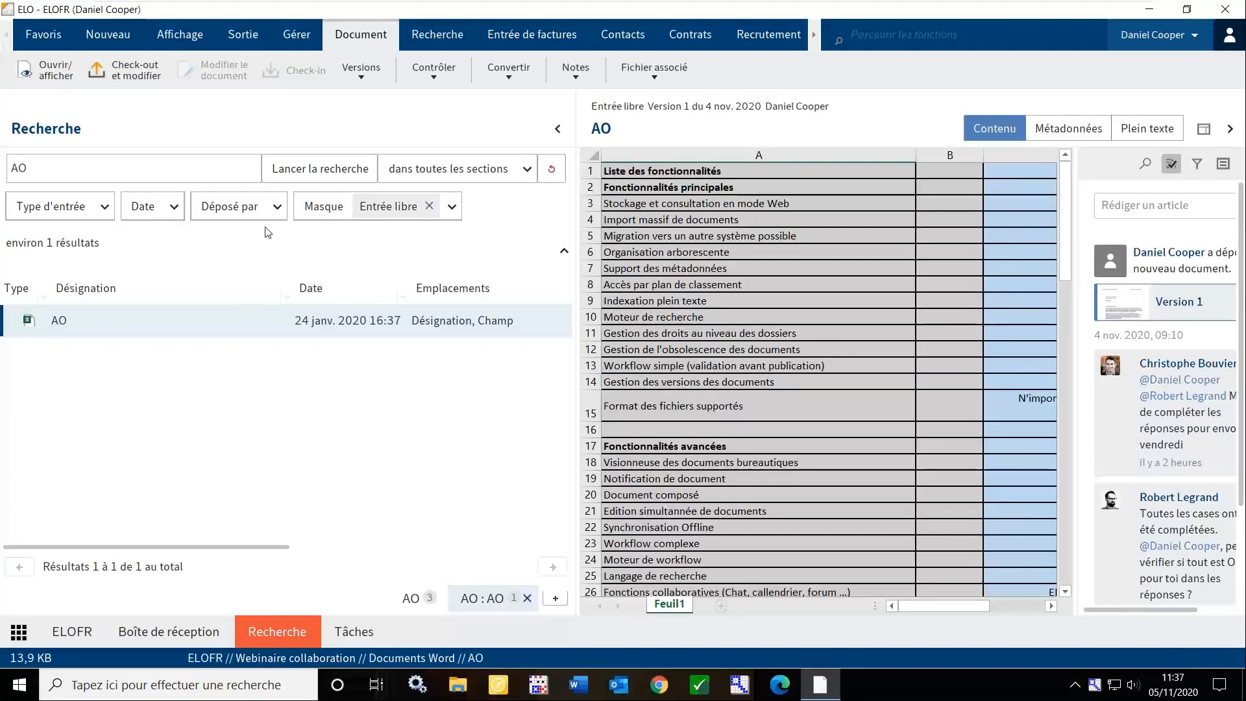
Filter the AO search by the person who filed the document and by the 30 derniers jours date range, and refresh it
{"action": "left_click", "coordinate": [278, 207]}
{"action": "left_click", "coordinate": [268, 278]}
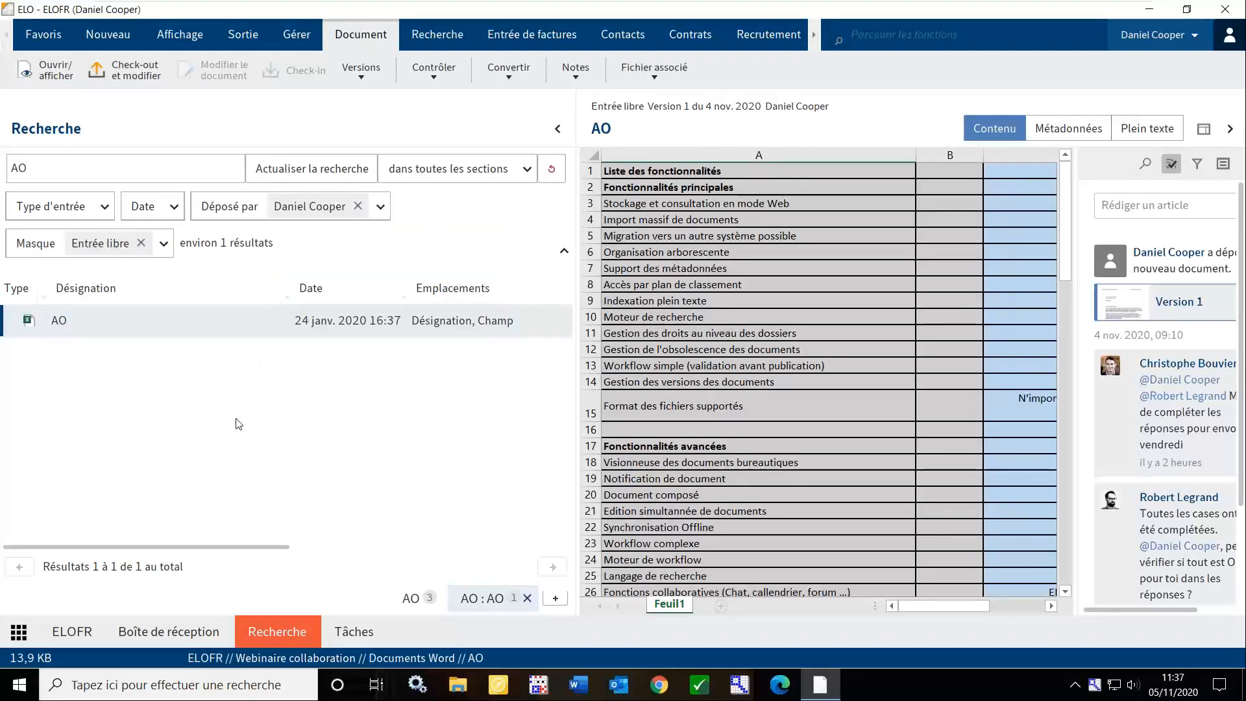
{"action": "left_click", "coordinate": [170, 206]}
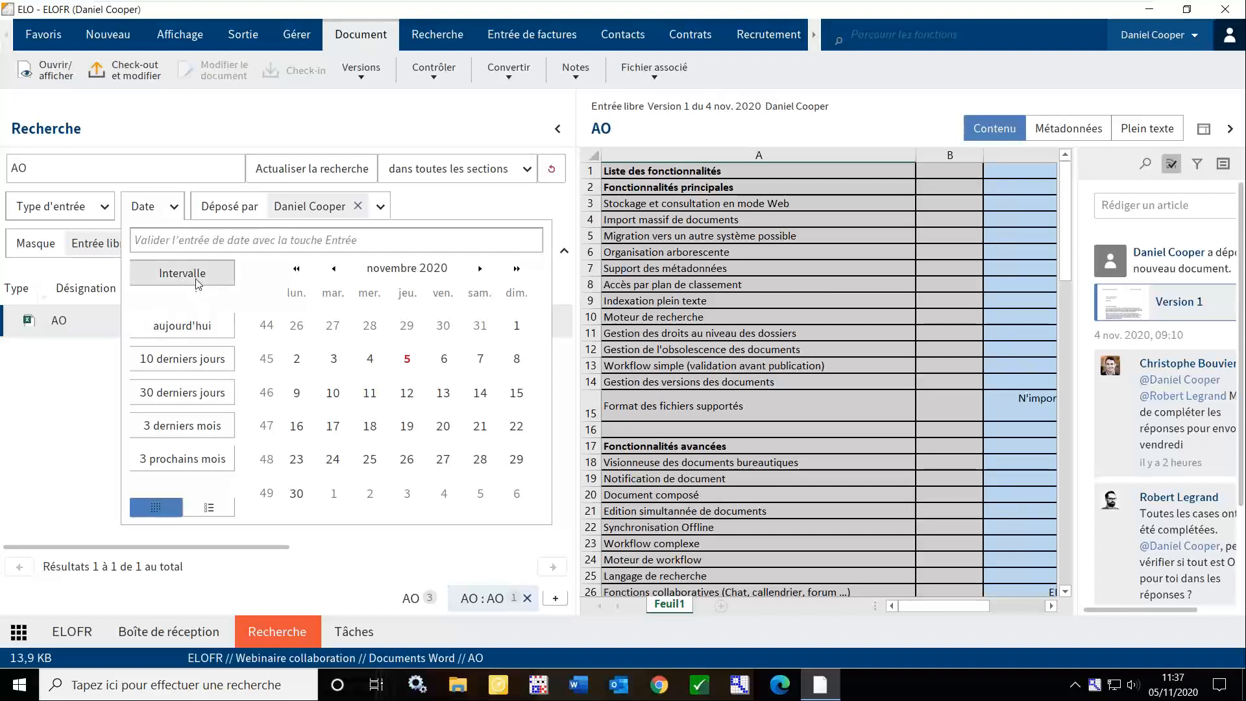
{"action": "left_click", "coordinate": [184, 401]}
{"action": "left_click", "coordinate": [184, 402]}
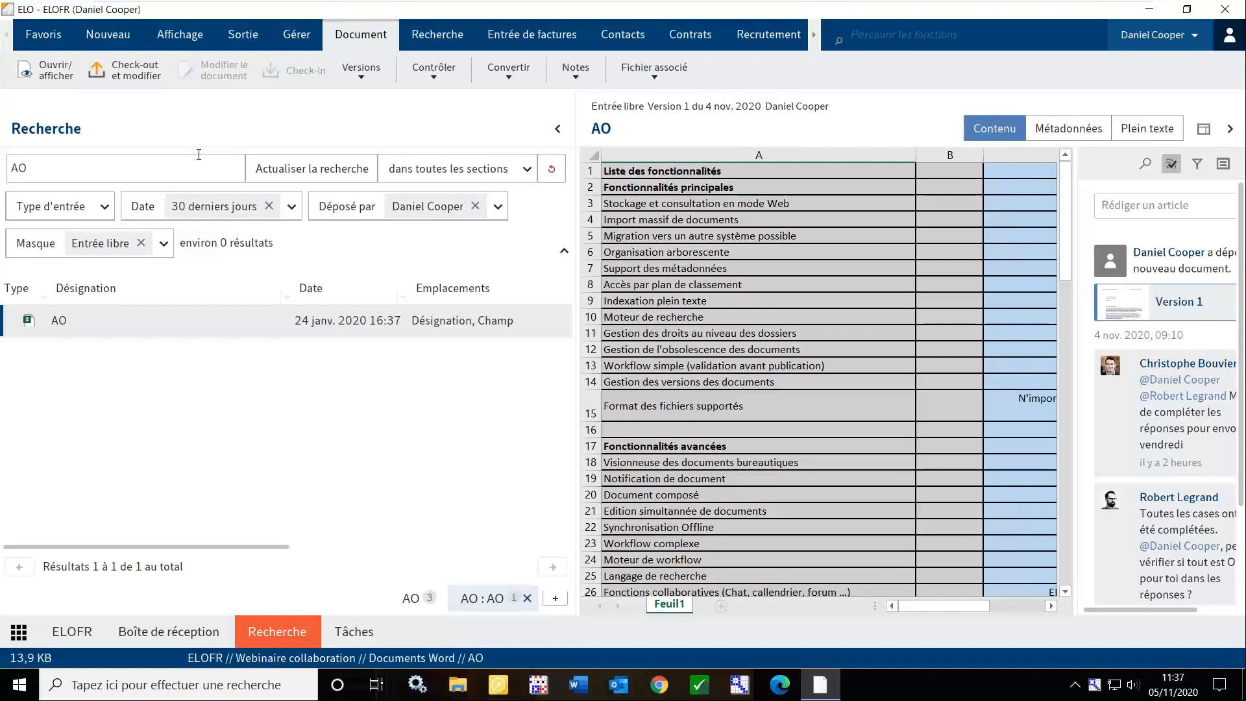
{"action": "left_click", "coordinate": [280, 168]}
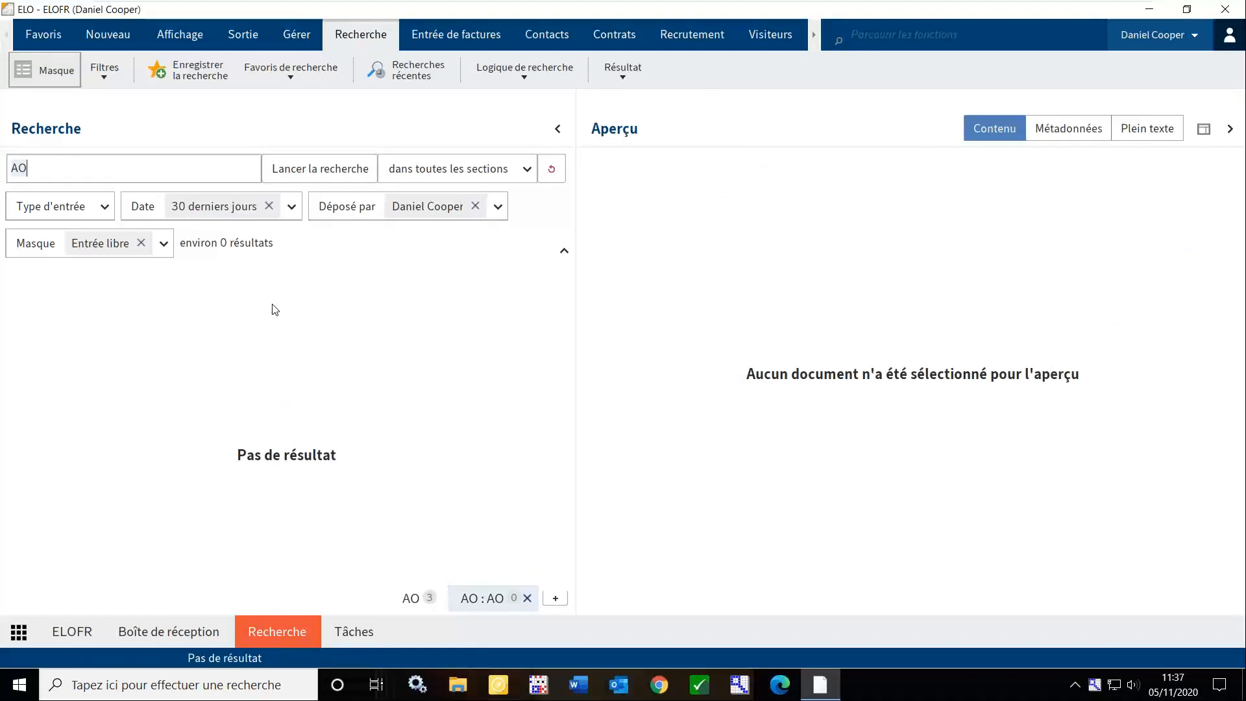
Remove the 30 derniers jours date filter and refresh the AO search
{"action": "left_click", "coordinate": [268, 206]}
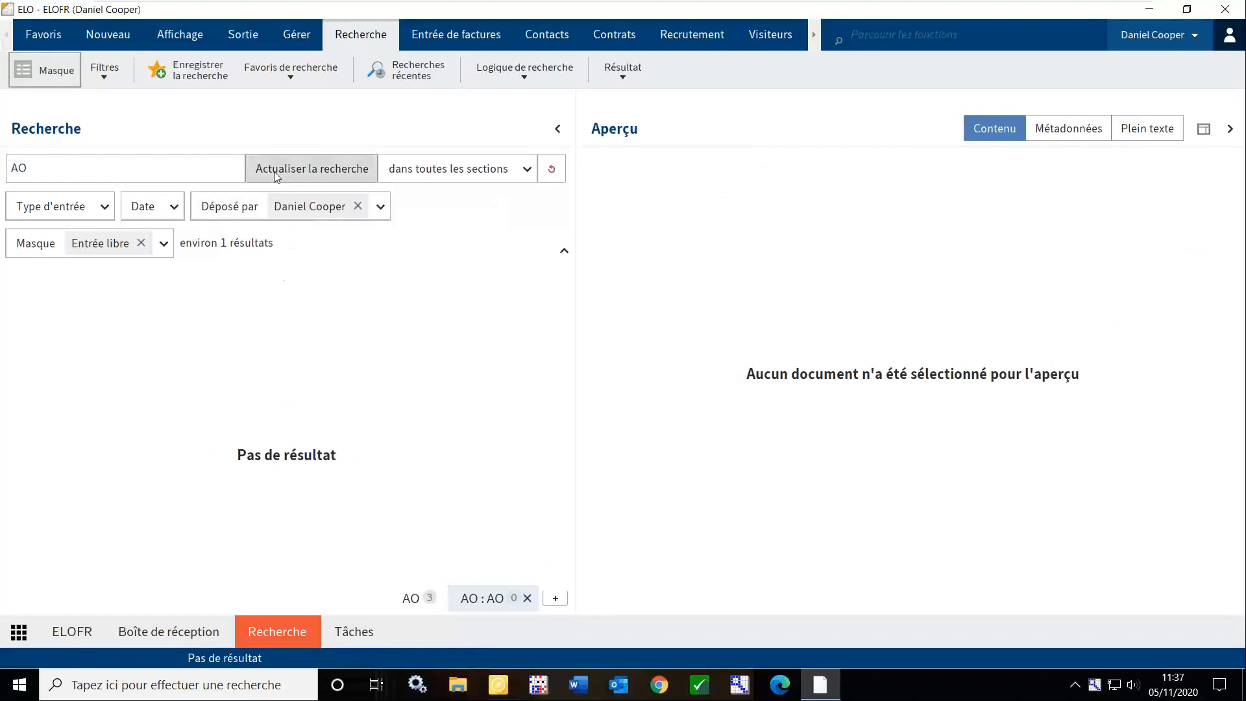
{"action": "left_click", "coordinate": [274, 171]}
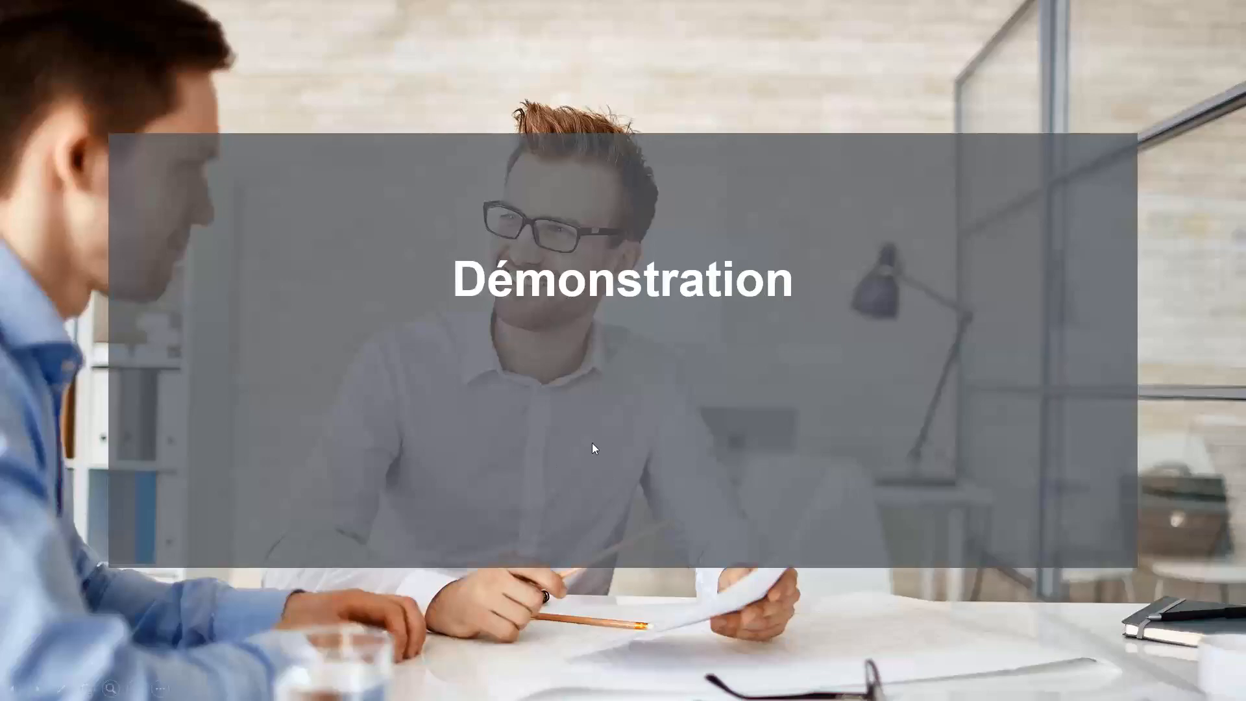
{"action": "left_click", "coordinate": [590, 443]}
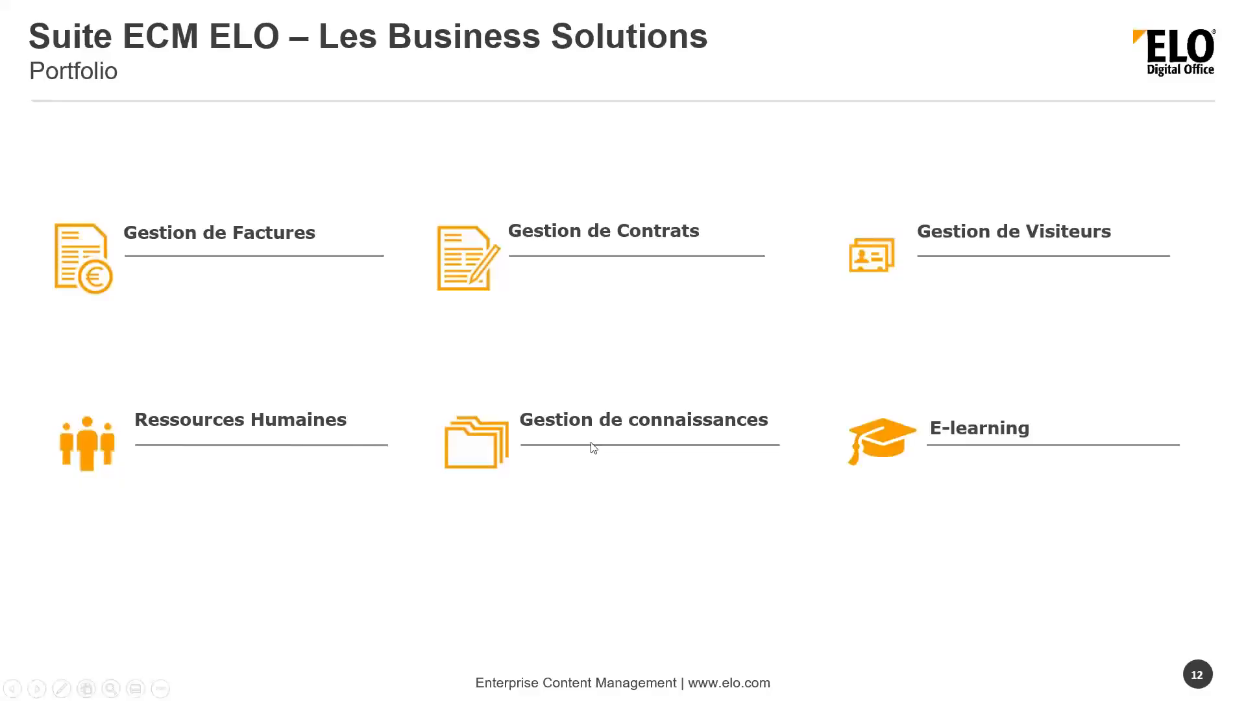